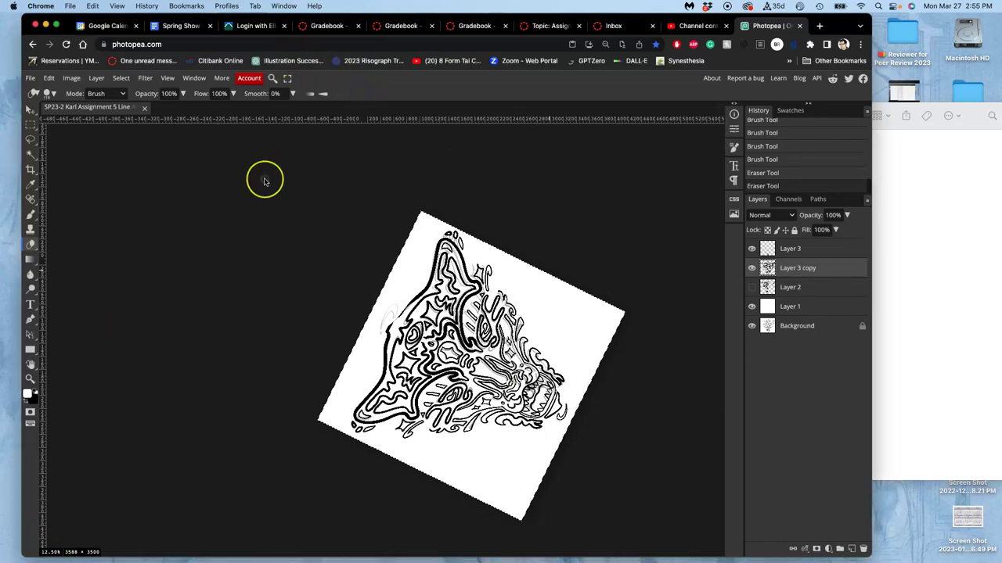
# Zoom in on the creature-head drawing and switch from the Eraser to the Brush tool.
pyautogui.scroll(5, 265, 182)
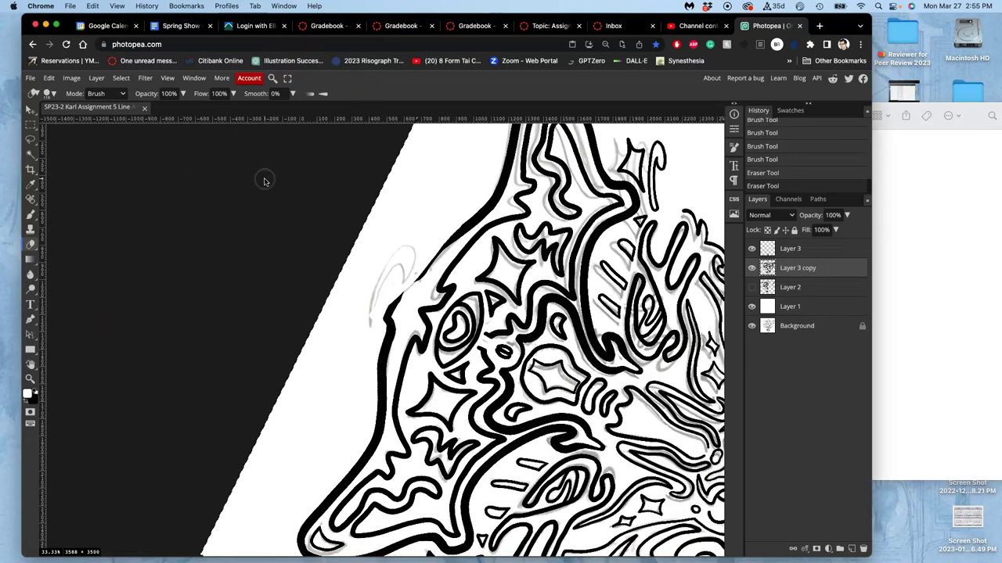
pyautogui.hscroll(3, 264, 180)
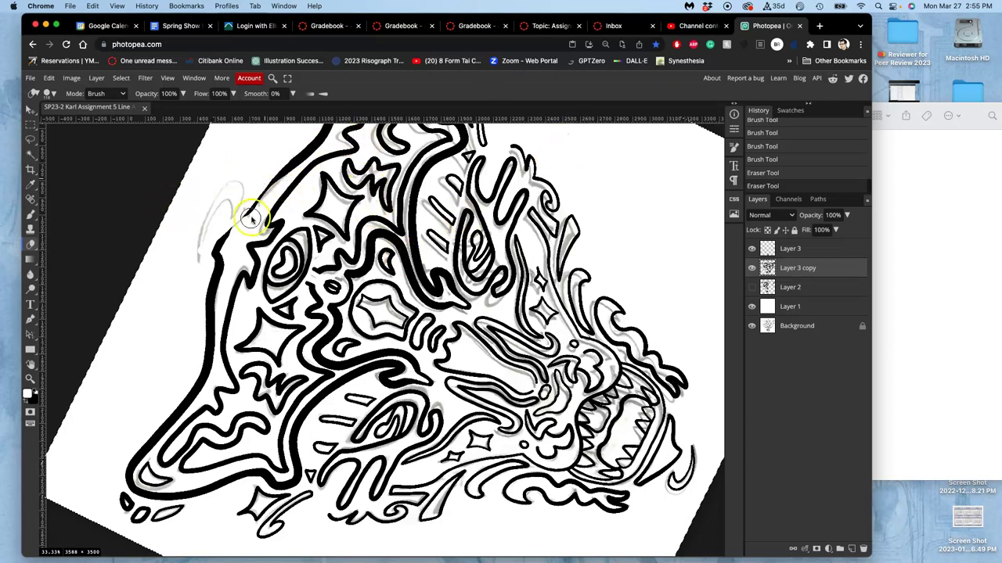
pyautogui.click(30, 214)
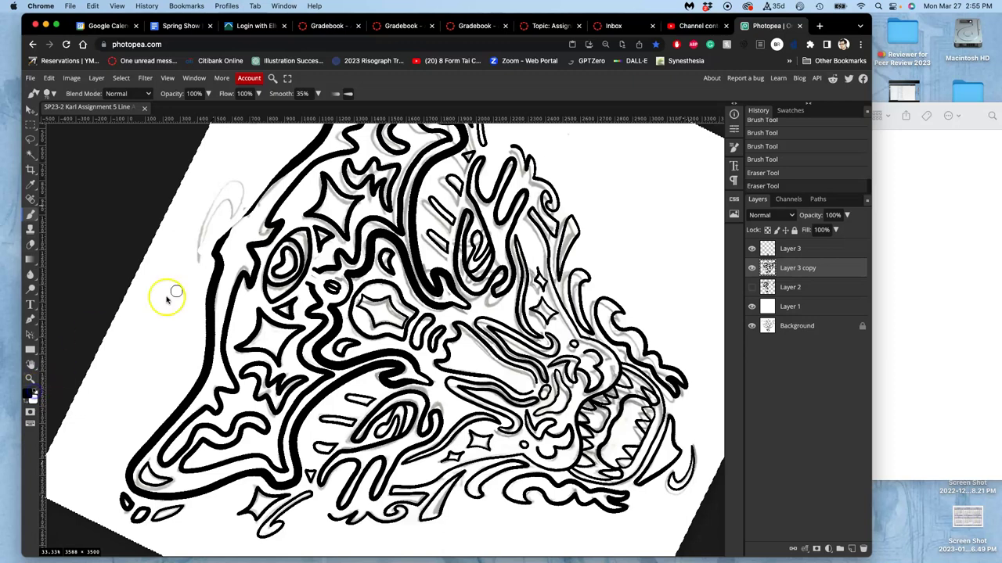
# On Layer 3, darken the head's outer left outline with a black brush stroke.
pyautogui.click(802, 248)
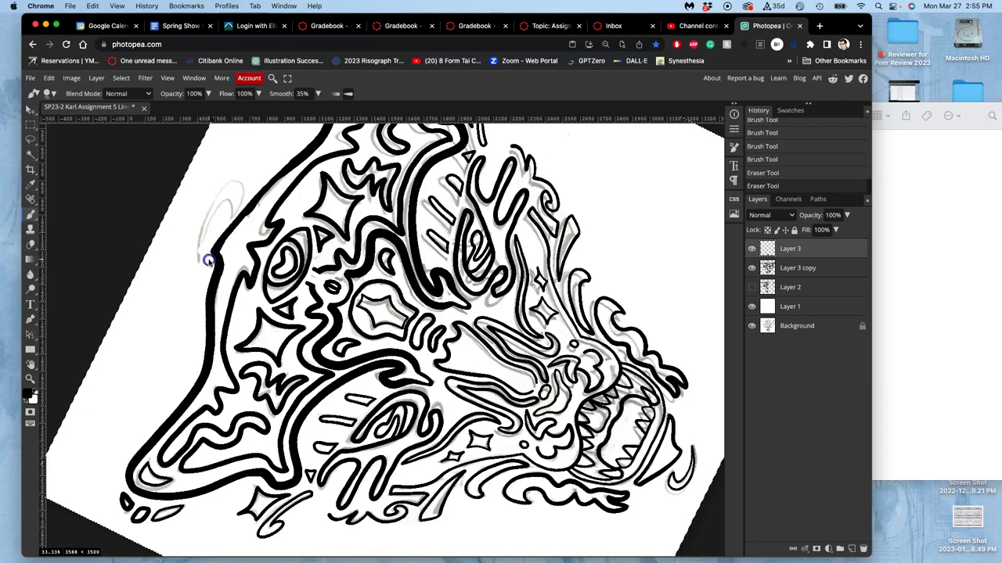
pyautogui.moveTo(208, 262)
pyautogui.mouseDown()
pyautogui.moveTo(213, 319)
pyautogui.moveTo(202, 397)
pyautogui.moveTo(238, 219)
pyautogui.moveTo(212, 258)
pyautogui.mouseUp()
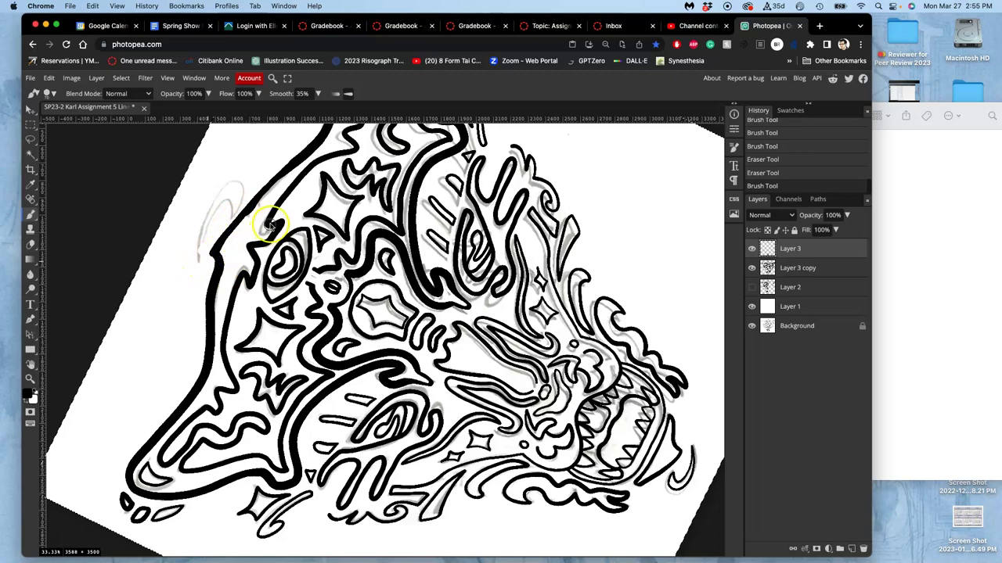
pyautogui.press('super+equal')
pyautogui.press('super+equal')
pyautogui.hscroll(-10, 360, 282)
pyautogui.scroll(3, 360, 282)
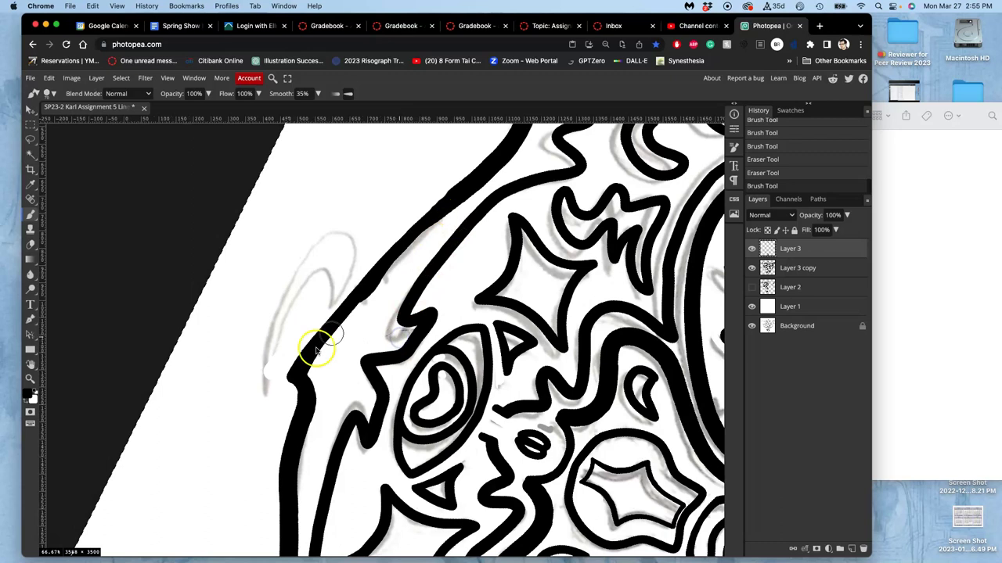
# Paint white to trim the outline's upper end, then erase the faint sketch arcs beside it.
pyautogui.click(31, 393)
pyautogui.moveTo(495, 175)
pyautogui.mouseDown()
pyautogui.moveTo(532, 140)
pyautogui.moveTo(413, 258)
pyautogui.mouseUp()
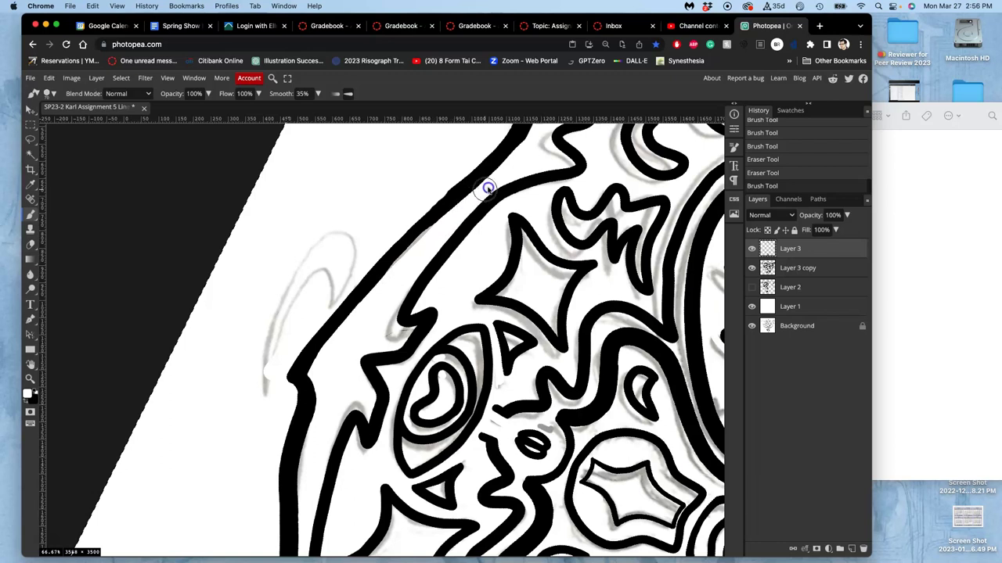
pyautogui.moveTo(531, 148); pyautogui.dragTo(447, 219)
pyautogui.scroll(2, 454, 224)
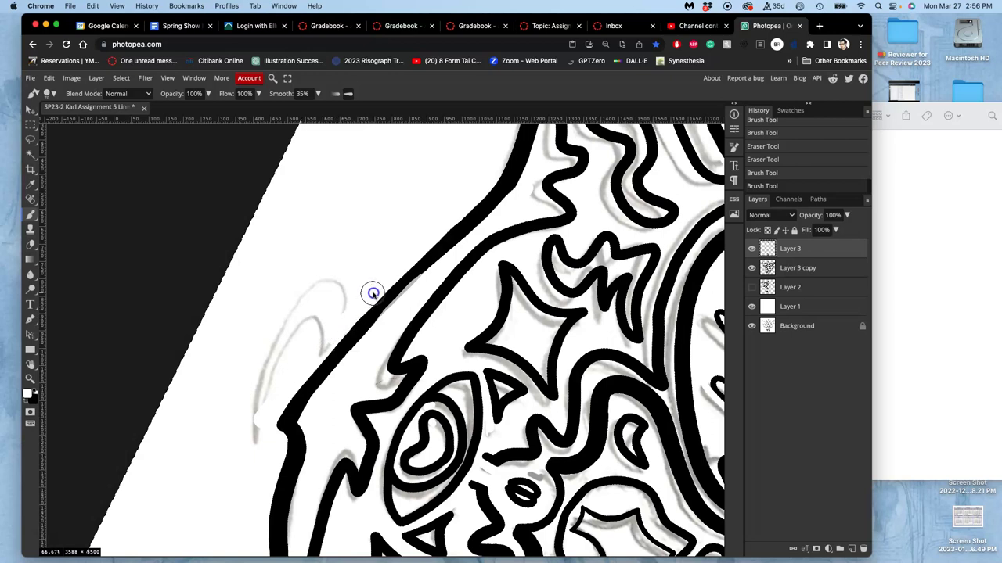
pyautogui.moveTo(350, 322); pyautogui.dragTo(288, 384)
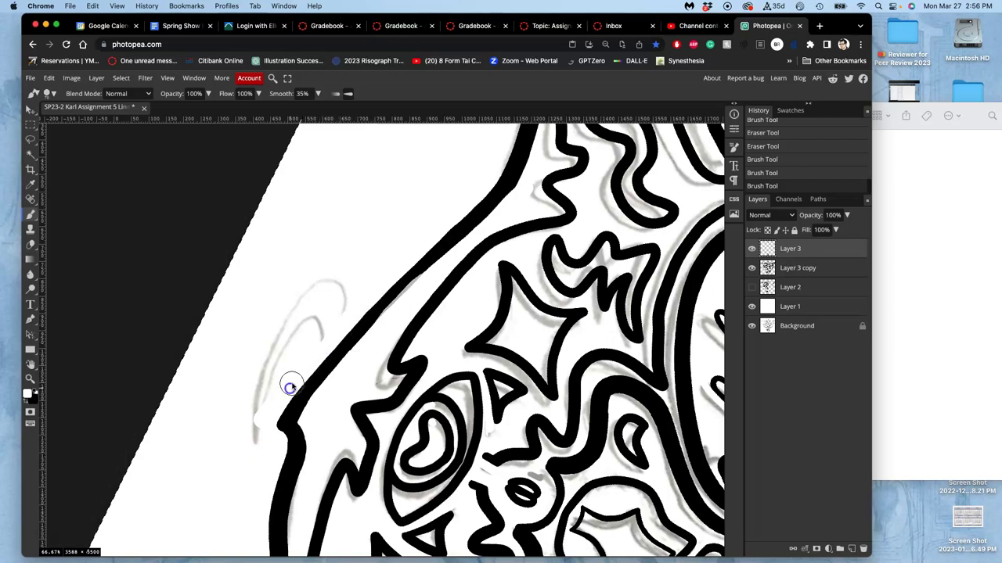
pyautogui.click(29, 243)
pyautogui.moveTo(269, 280)
pyautogui.mouseDown()
pyautogui.moveTo(327, 306)
pyautogui.moveTo(318, 326)
pyautogui.moveTo(329, 311)
pyautogui.moveTo(262, 387)
pyautogui.mouseUp()
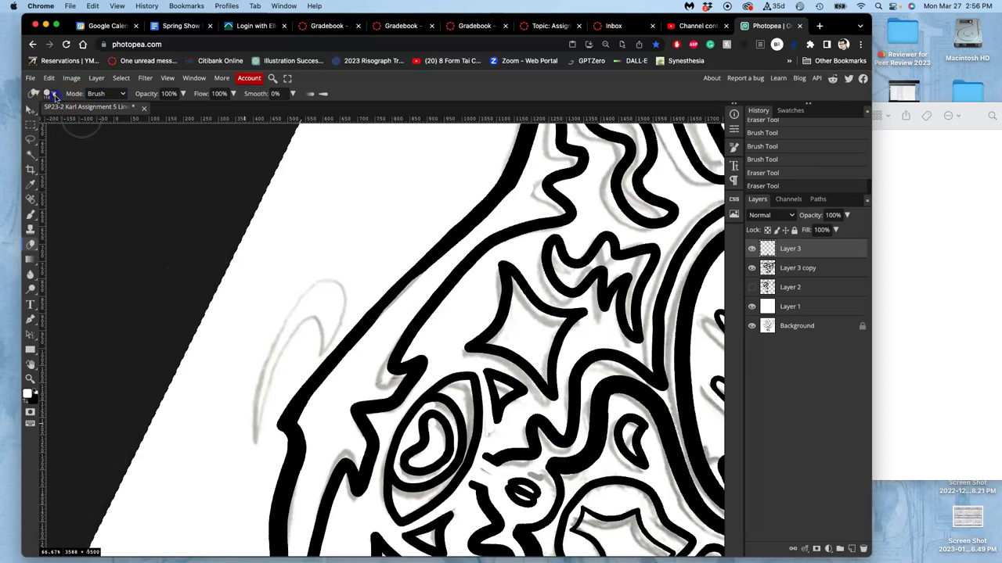
# Enlarge the eraser, then switch to the Brush and set its size to 31 px.
pyautogui.click(50, 94)
pyautogui.moveTo(97, 132); pyautogui.dragTo(130, 124)
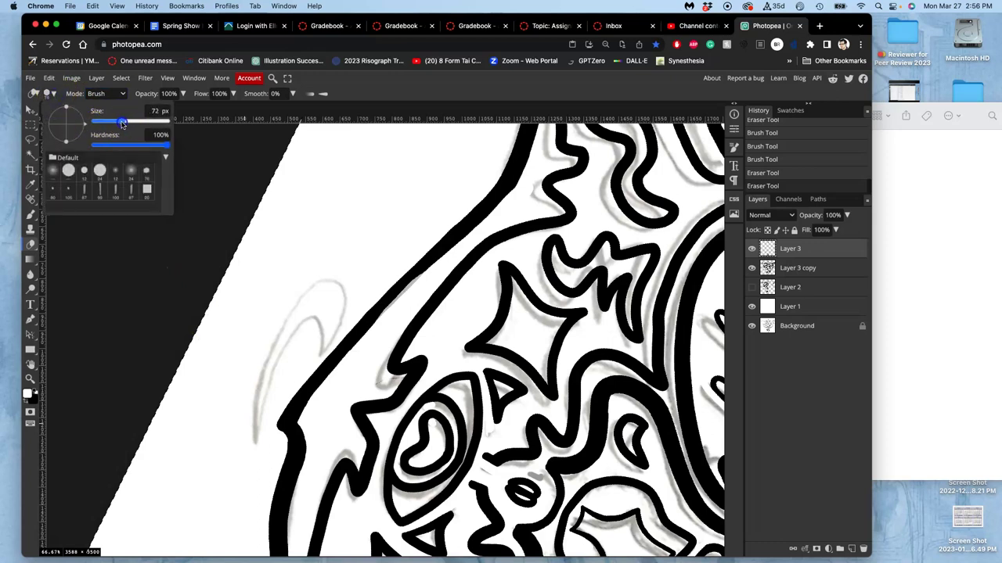
pyautogui.click(32, 213)
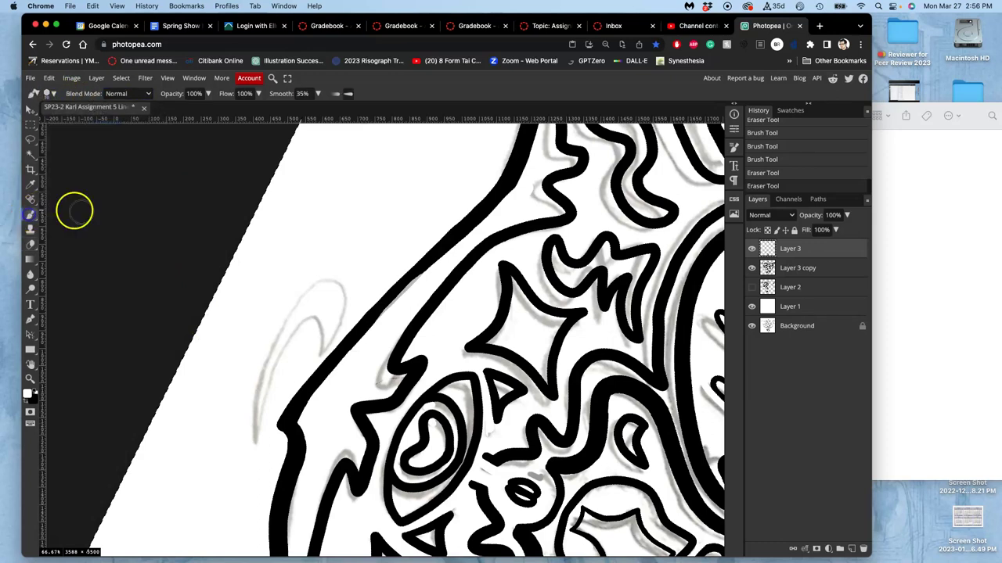
pyautogui.click(49, 94)
pyautogui.moveTo(122, 122); pyautogui.dragTo(115, 122)
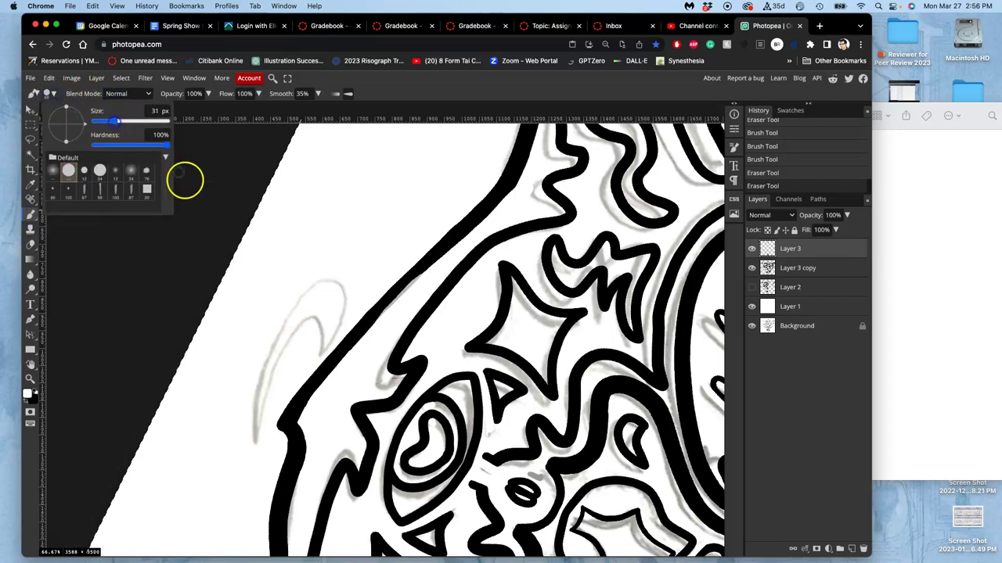
pyautogui.click(253, 434)
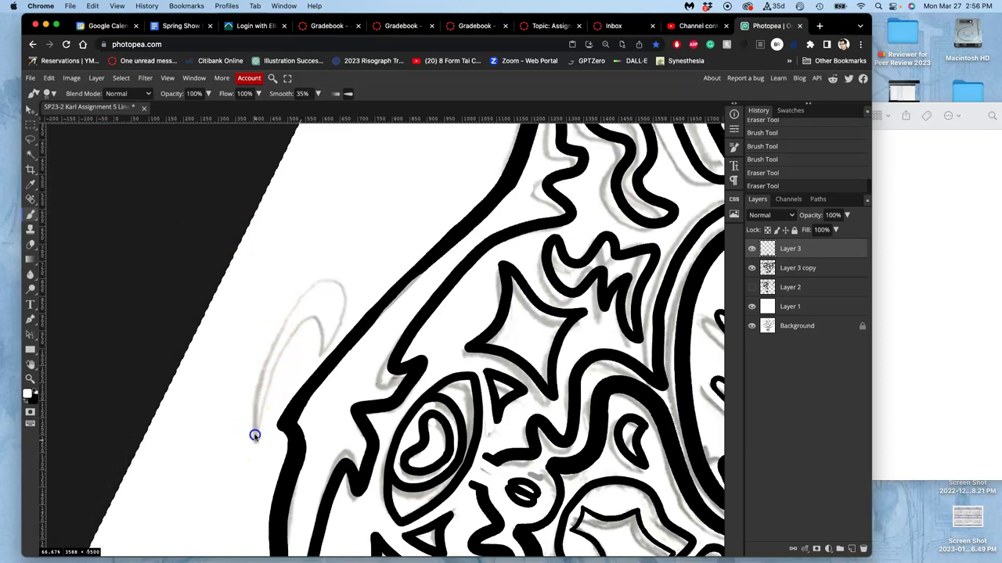
# Paint a black curl along the sketched arc beside the left outline, undoing failed tries.
pyautogui.press('super+z')
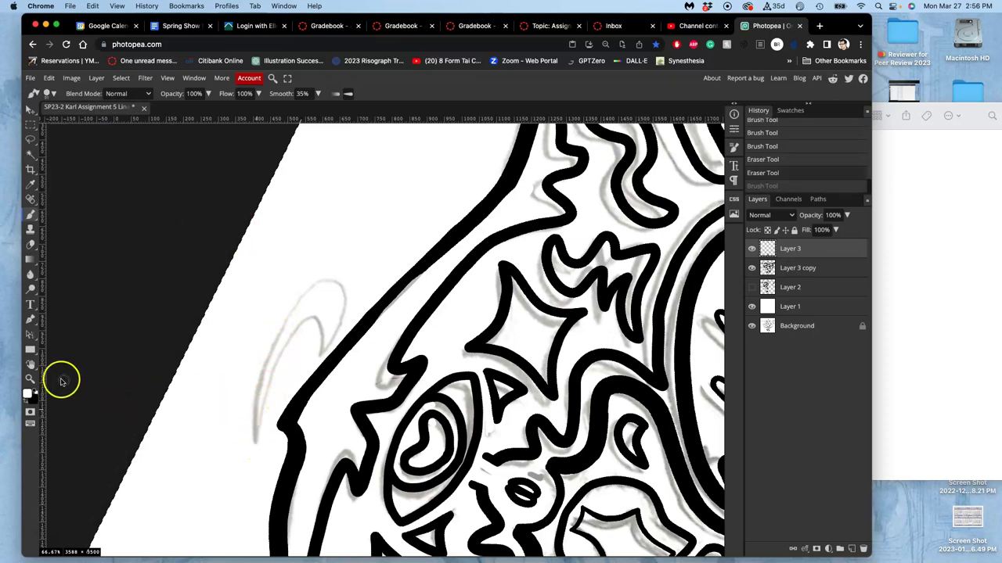
pyautogui.click(34, 392)
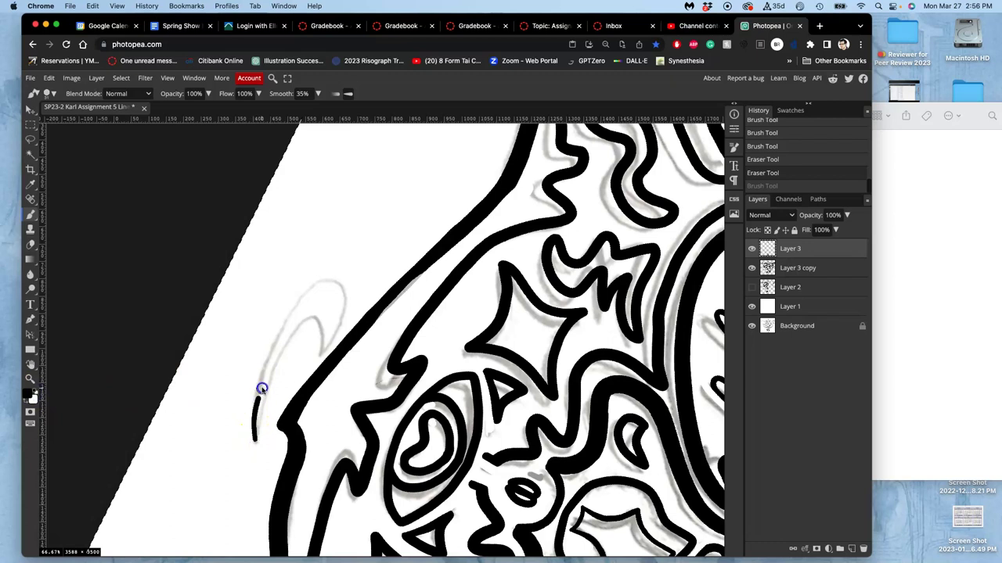
pyautogui.moveTo(268, 373); pyautogui.dragTo(268, 374)
pyautogui.press('super+z')
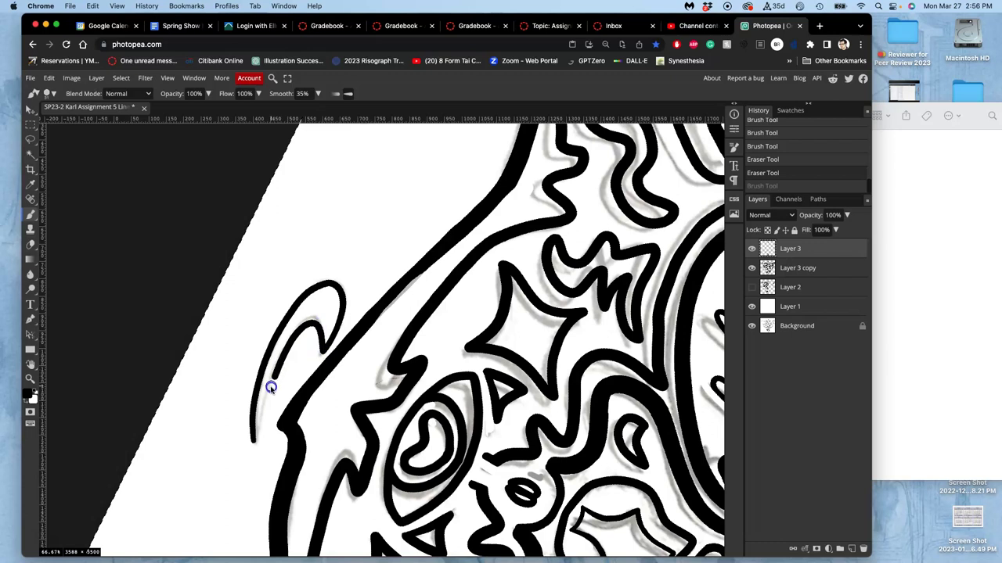
pyautogui.click(251, 448)
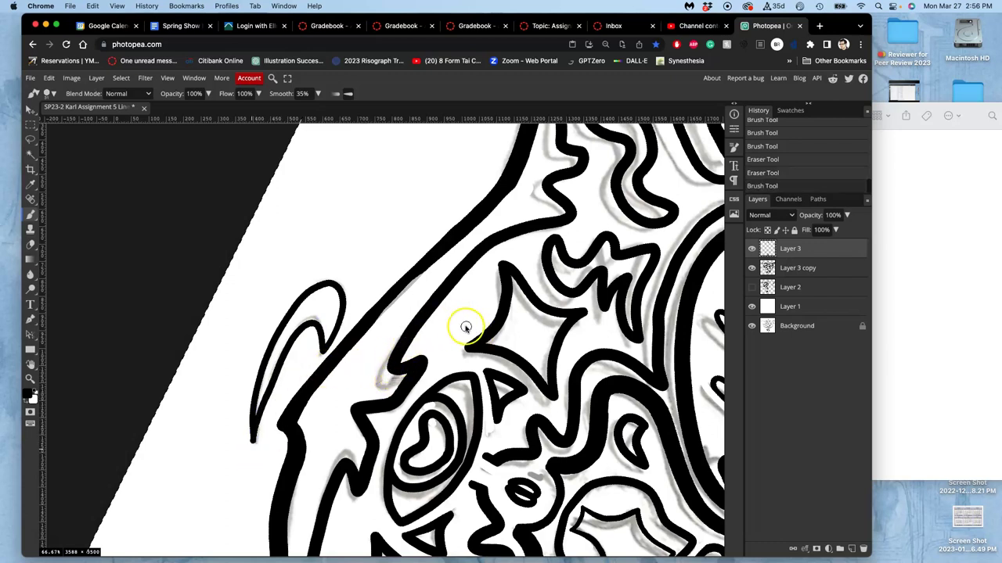
# Zoom out, hide Layer 3 copy, add an empty Layer 4 and save, then hide Layer 3.
pyautogui.scroll(-5, 470, 329)
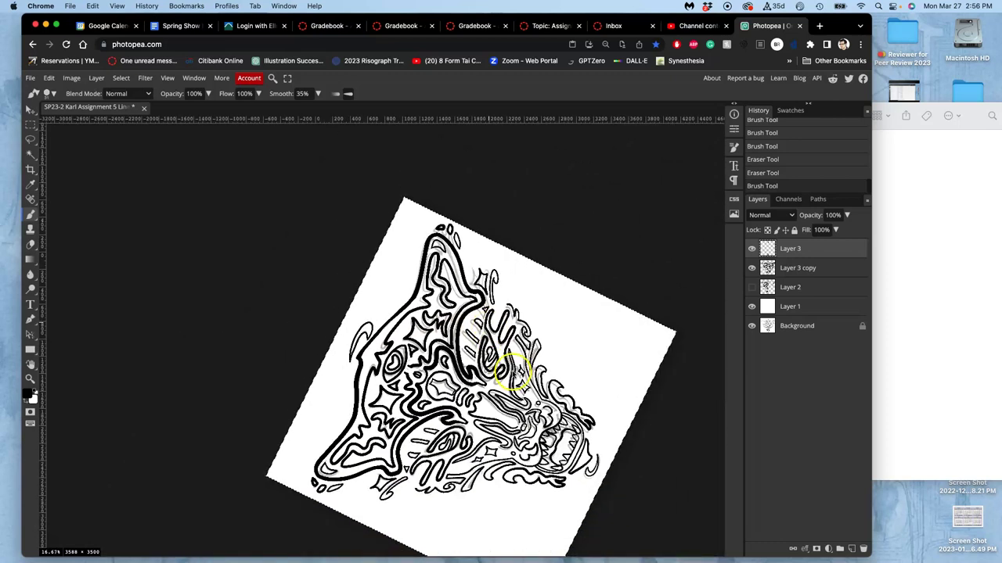
pyautogui.scroll(-2, 506, 361)
pyautogui.hscroll(2, 506, 362)
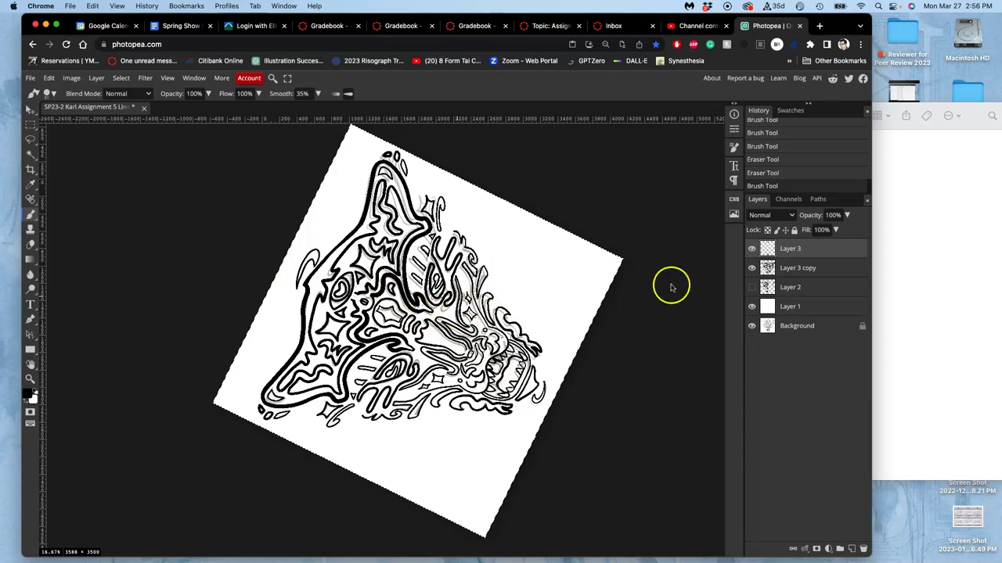
pyautogui.click(751, 267)
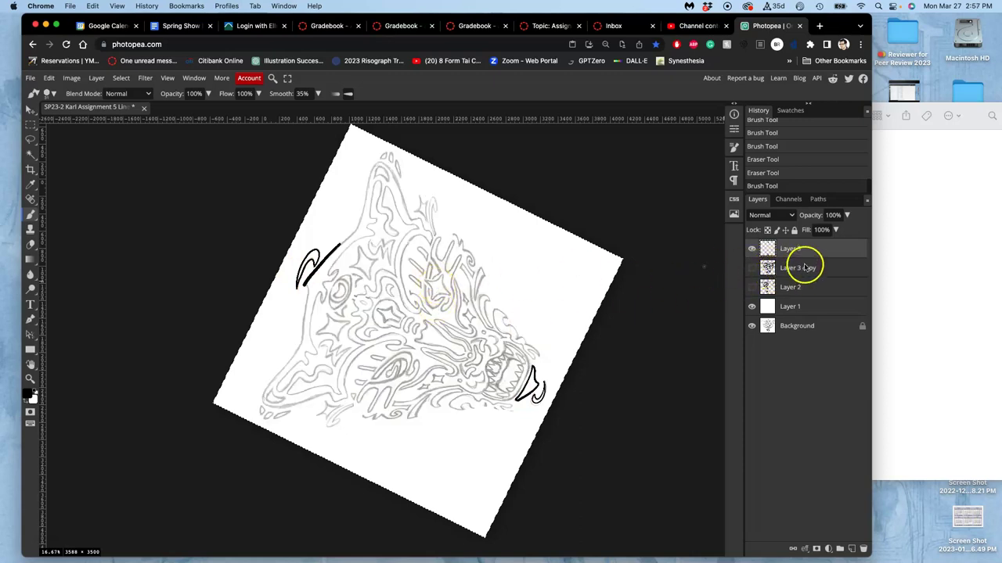
pyautogui.click(853, 549)
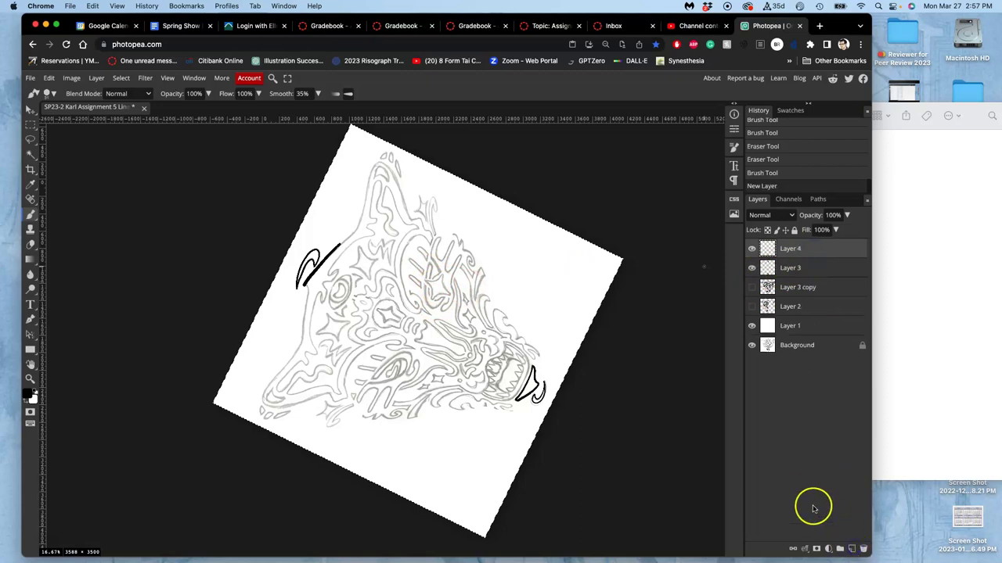
pyautogui.press('super+s')
pyautogui.scroll(2, 459, 294)
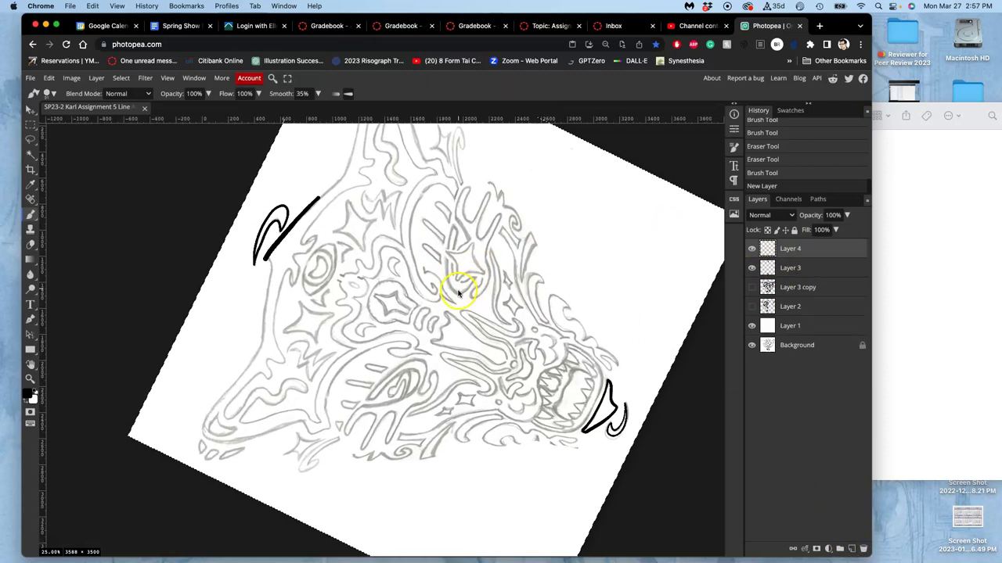
pyautogui.scroll(2, 460, 294)
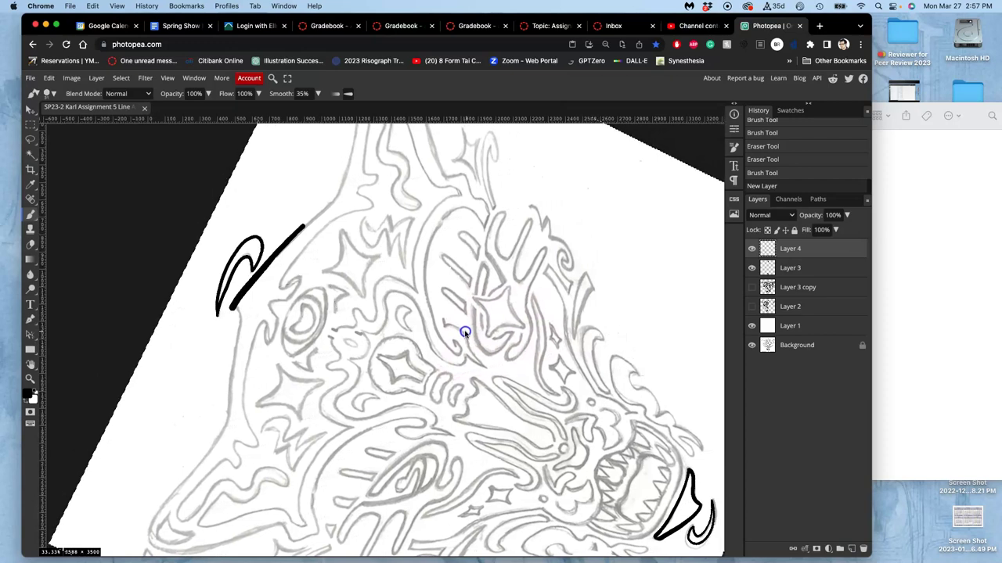
pyautogui.click(753, 249)
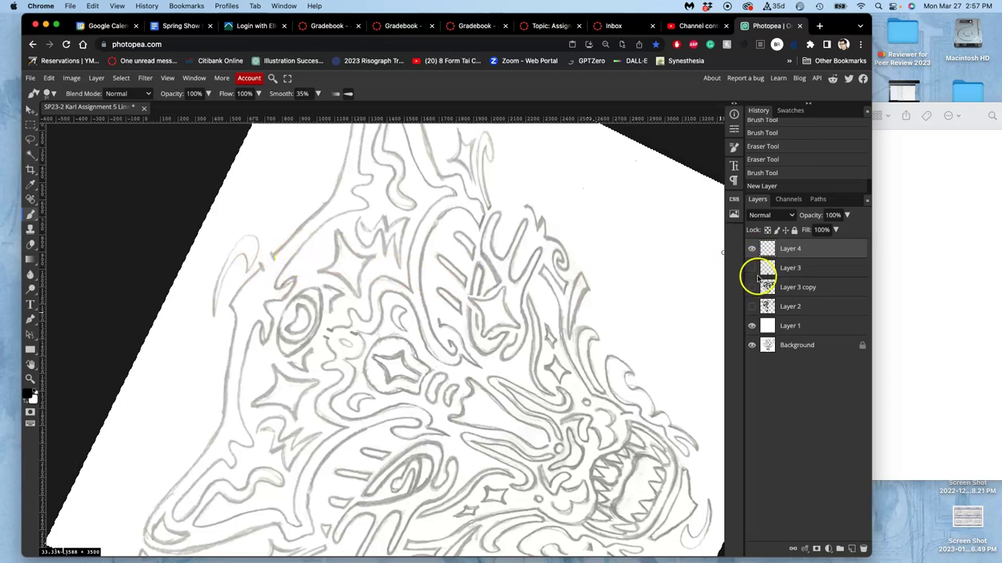
# Show Layer 3 again, lower Layer 4's opacity, and fade Layer 3 by lowering its opacity.
pyautogui.click(752, 268)
pyautogui.click(845, 214)
pyautogui.moveTo(848, 231); pyautogui.dragTo(839, 231)
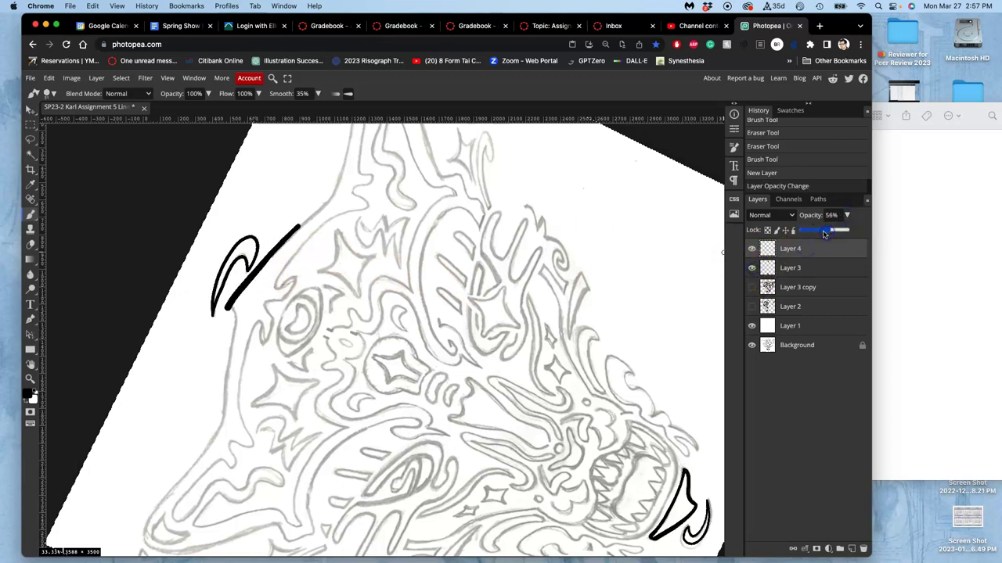
pyautogui.click(817, 254)
pyautogui.click(810, 268)
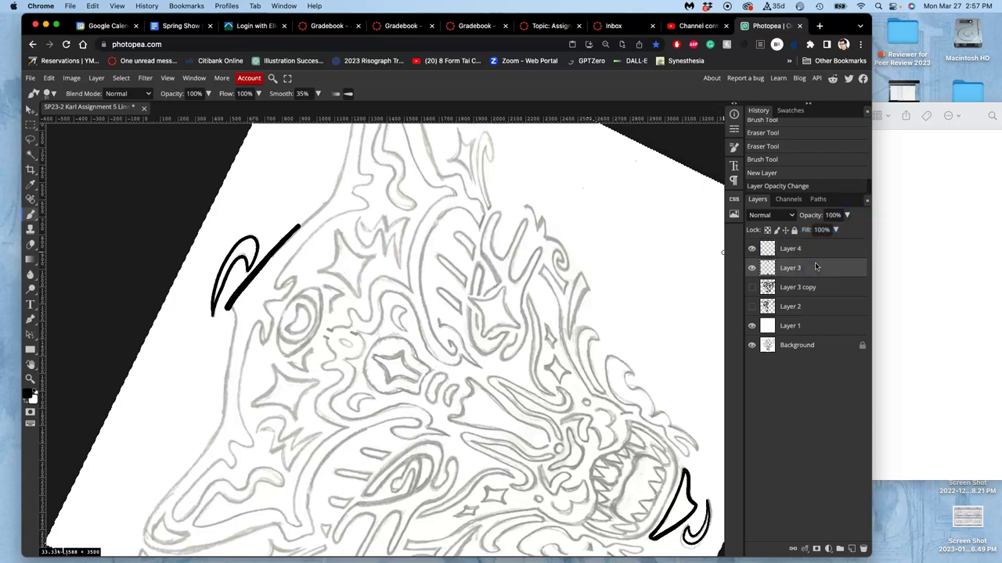
pyautogui.click(846, 215)
pyautogui.moveTo(847, 230); pyautogui.dragTo(811, 231)
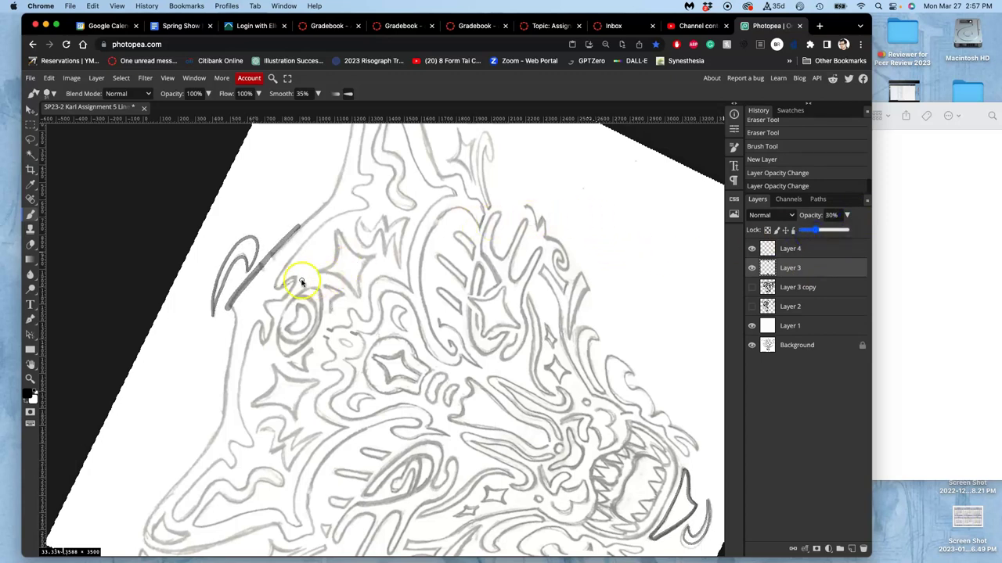
# Paint evenly over the straight grey stroke and cut a small white gap into it.
pyautogui.moveTo(286, 263); pyautogui.dragTo(328, 287)
pyautogui.press('super+z')
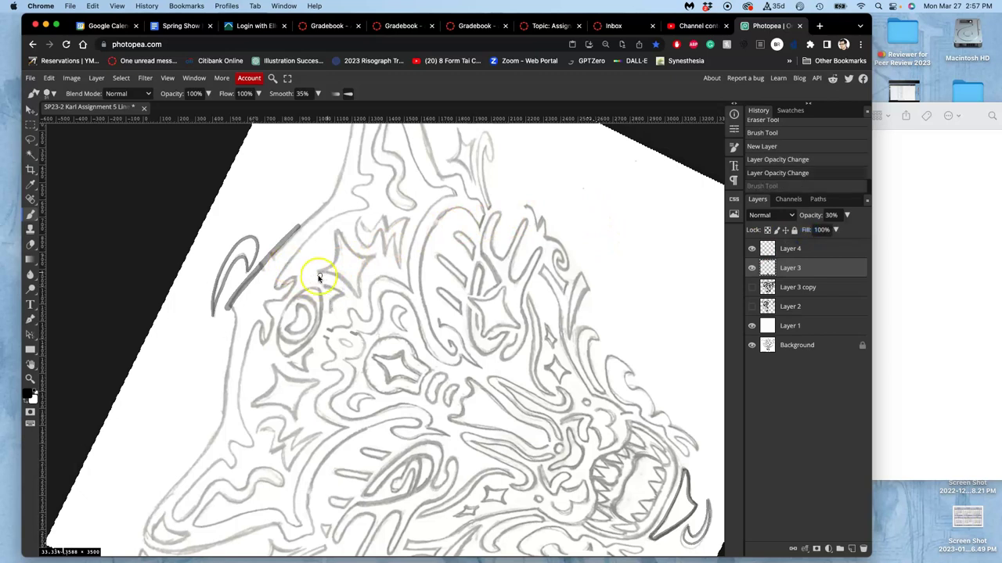
pyautogui.press('F7')
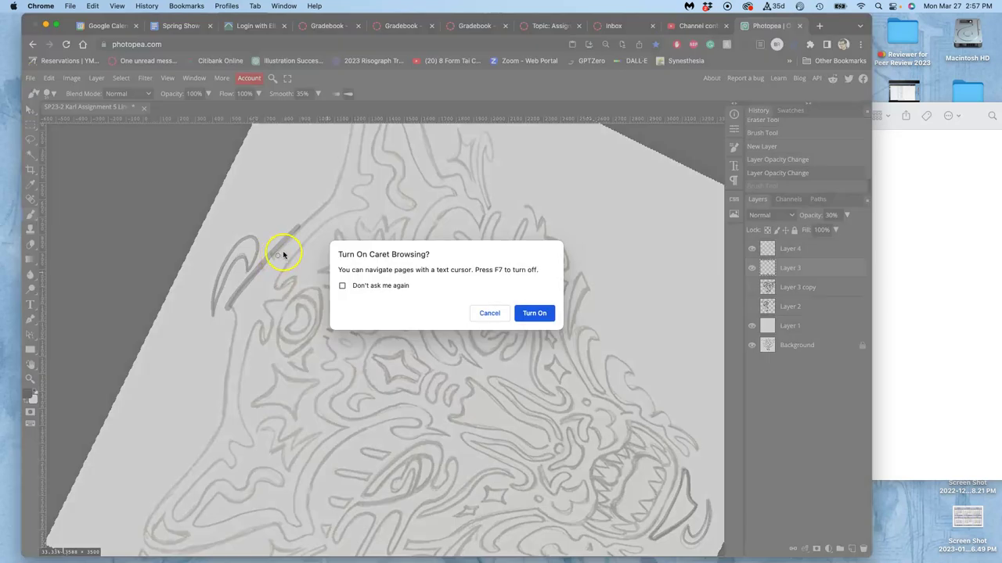
pyautogui.click(490, 313)
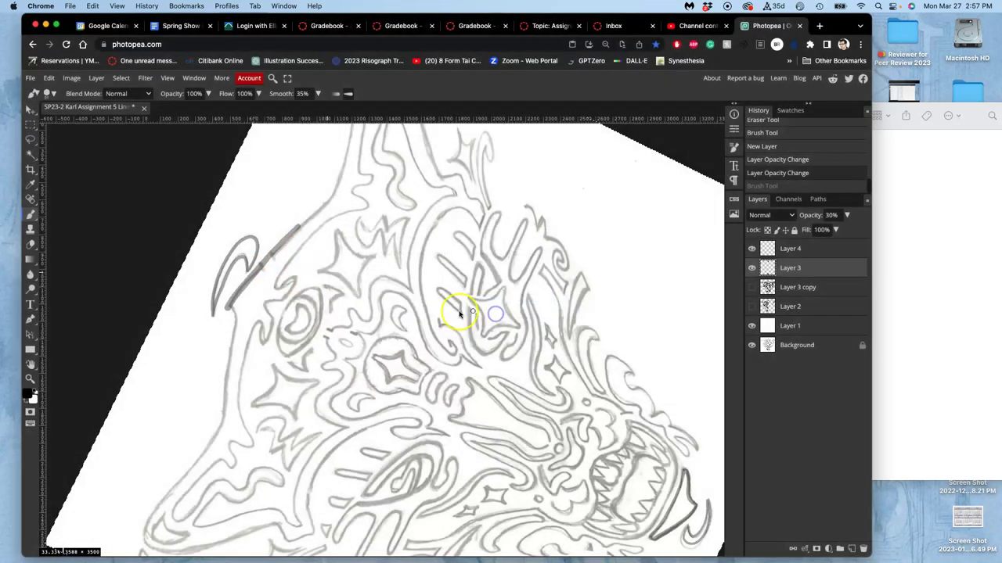
pyautogui.scroll(3, 309, 287)
pyautogui.moveTo(225, 239); pyautogui.dragTo(378, 352)
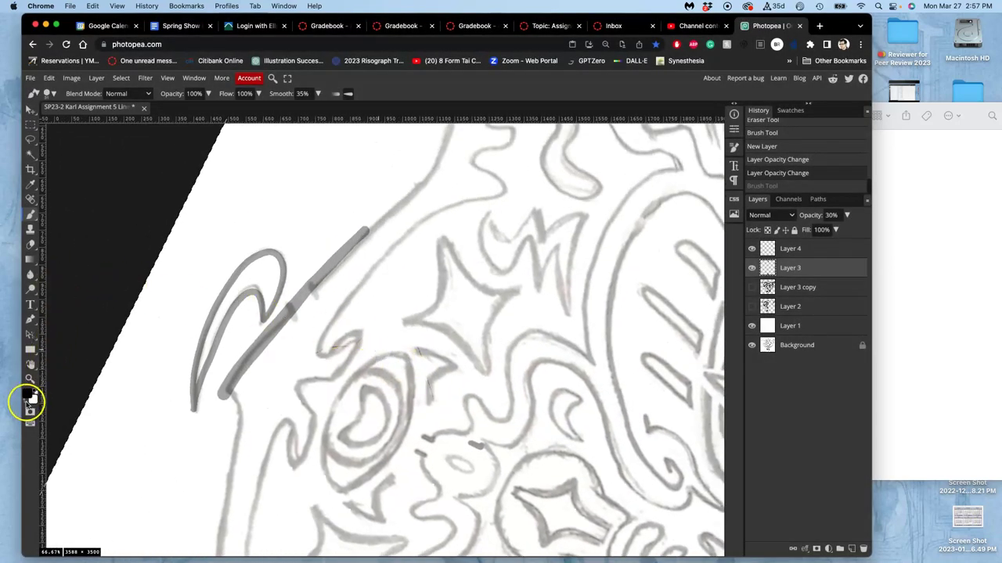
pyautogui.moveTo(290, 290)
pyautogui.mouseDown()
pyautogui.moveTo(323, 279)
pyautogui.moveTo(291, 294)
pyautogui.moveTo(306, 325)
pyautogui.moveTo(295, 292)
pyautogui.mouseUp()
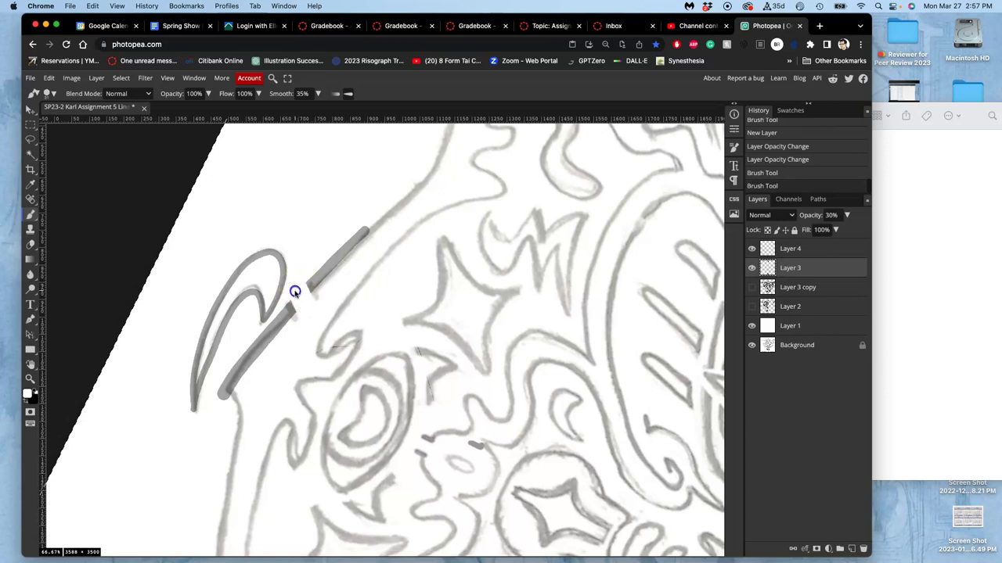
pyautogui.moveTo(295, 296); pyautogui.dragTo(292, 305)
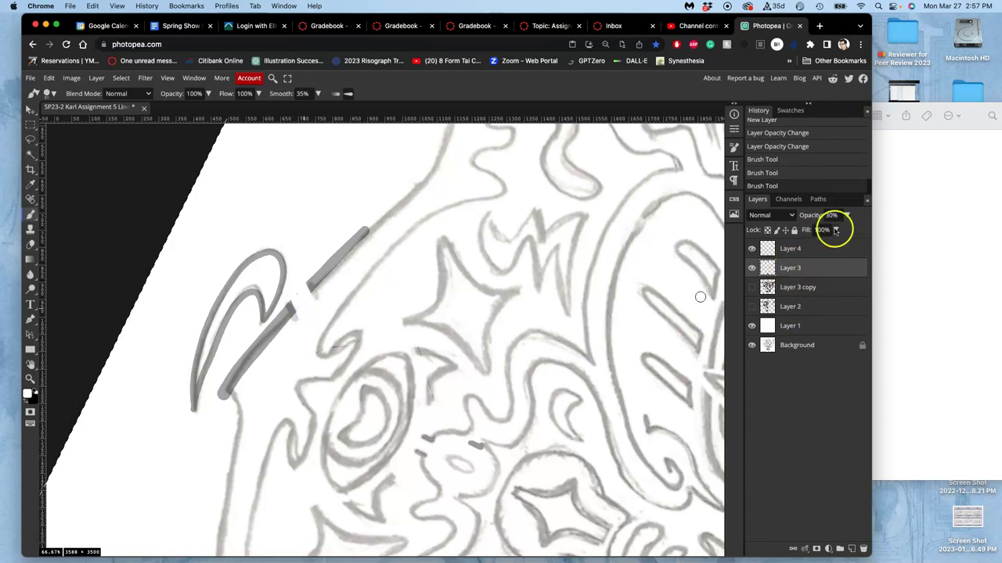
# Raise Layer 3's opacity to 100% and show the Layer 3 copy line art.
pyautogui.click(847, 216)
pyautogui.moveTo(818, 230); pyautogui.dragTo(848, 230)
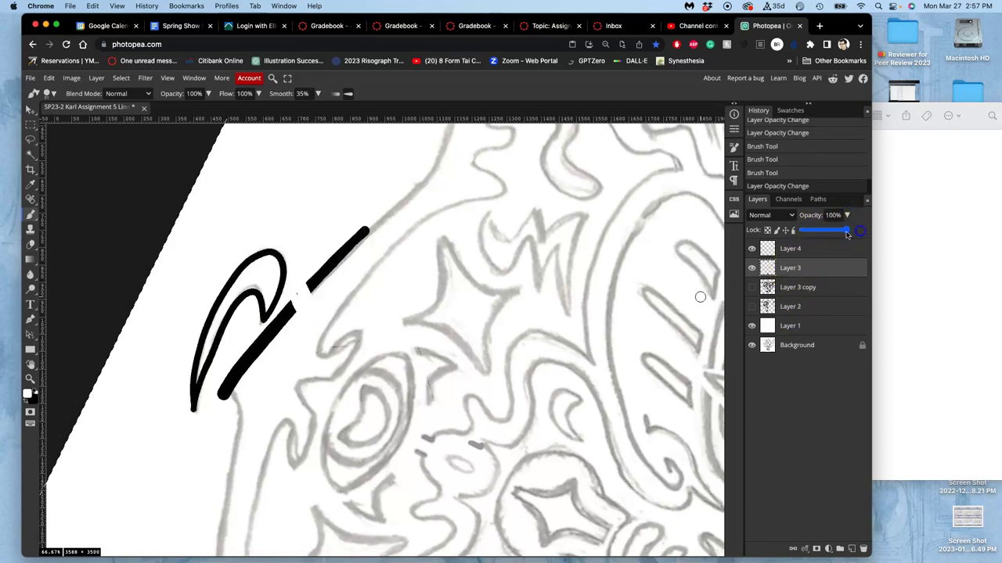
pyautogui.click(751, 288)
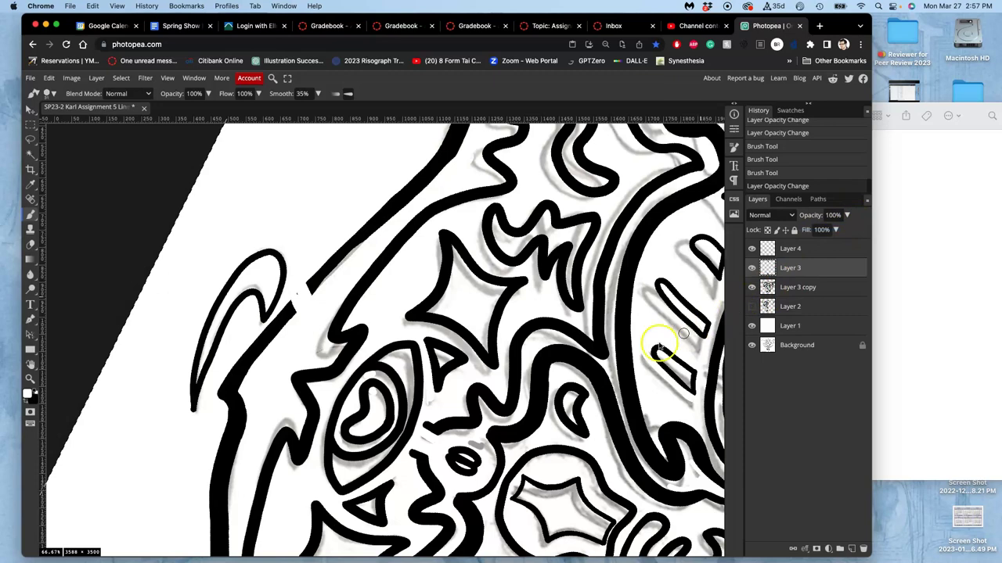
# Hide the Layer 3 copy line art after a quick comparison, and select Layer 4.
pyautogui.scroll(-2, 540, 289)
pyautogui.hscroll(2, 540, 289)
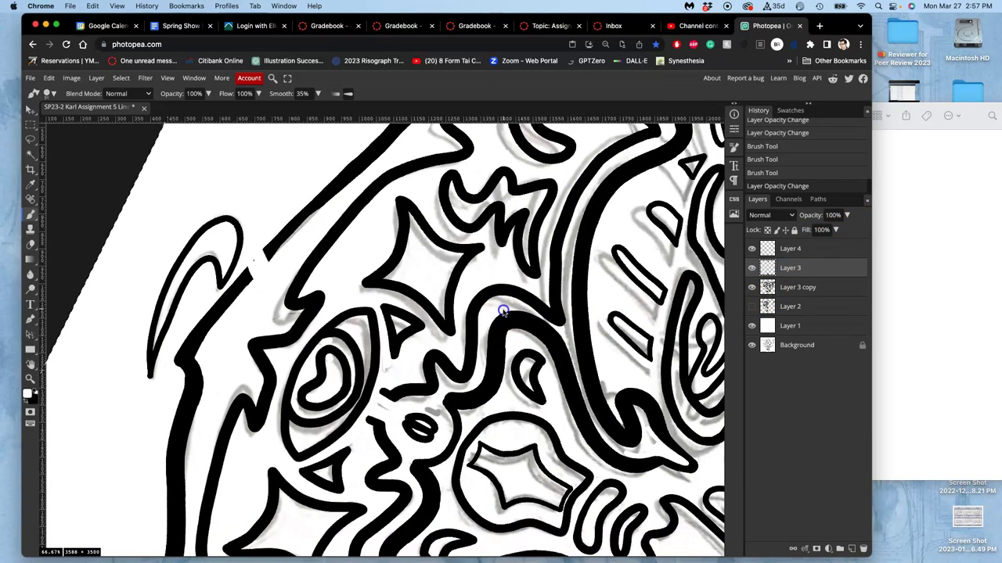
pyautogui.scroll(5, 503, 313)
pyautogui.hscroll(4, 503, 313)
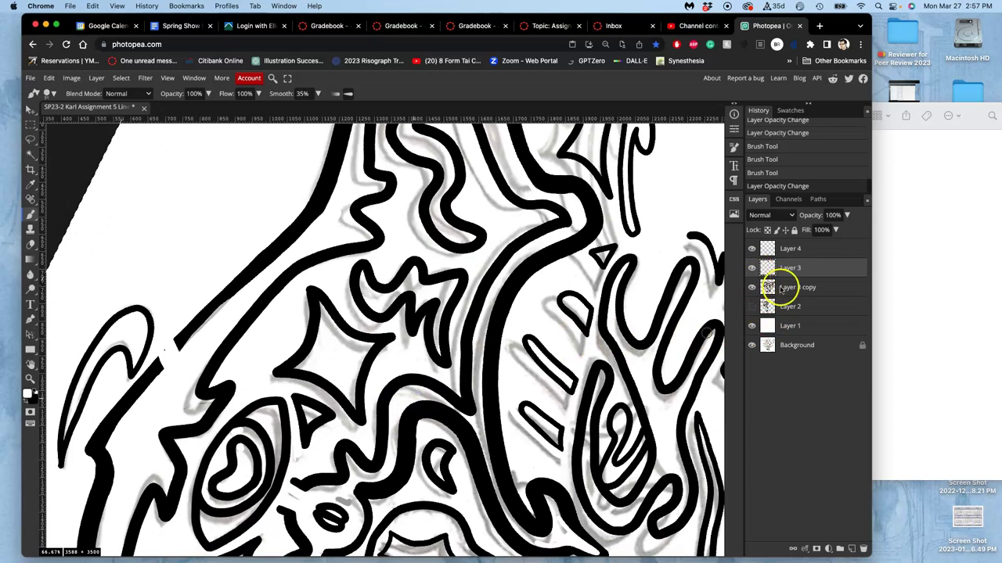
pyautogui.click(752, 288)
pyautogui.click(752, 288)
pyautogui.click(752, 288)
pyautogui.scroll(-5, 639, 335)
pyautogui.hscroll(5, 639, 335)
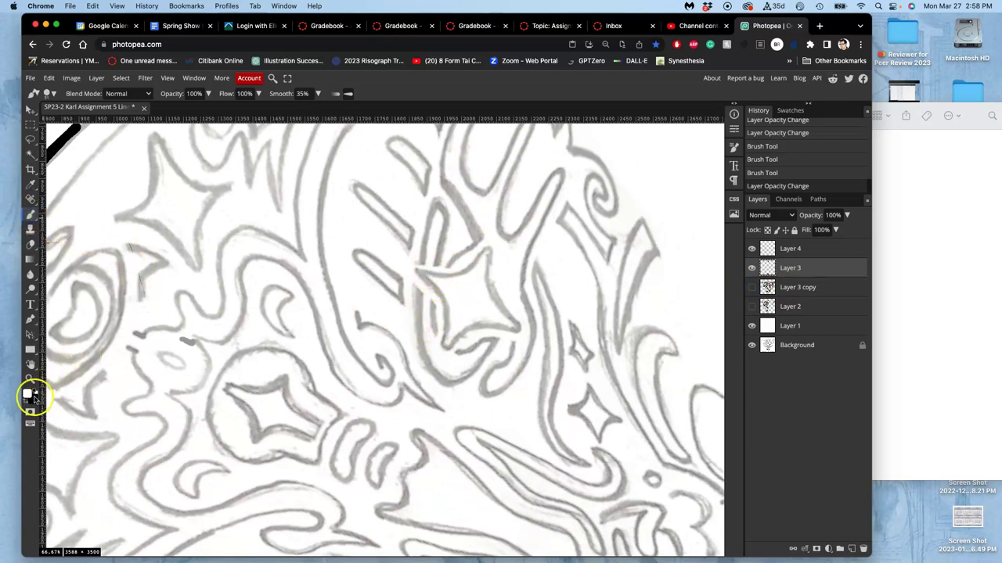
pyautogui.click(785, 250)
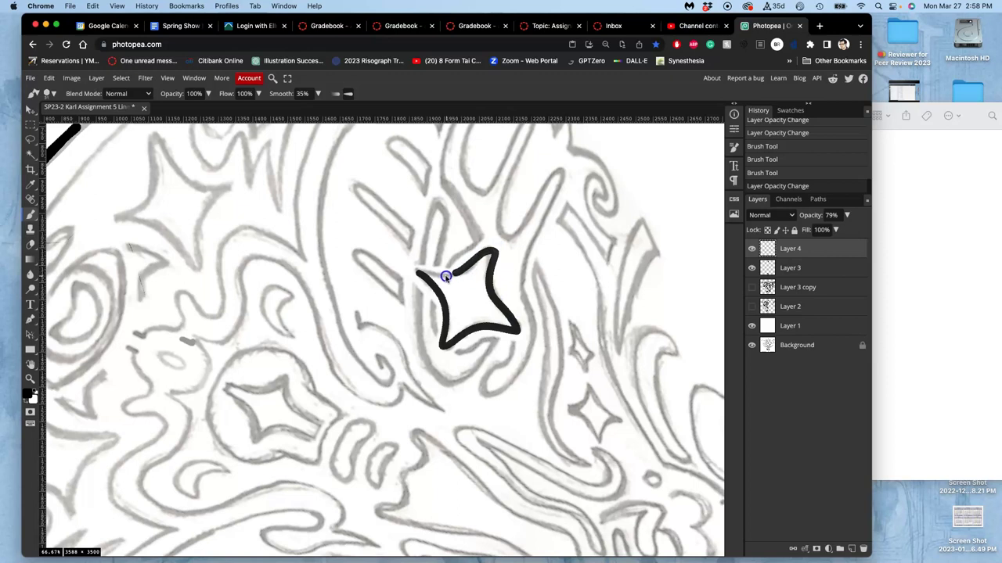
# Sharpen the star's left tip, then start a Polygonal Lasso selection at that tip.
pyautogui.moveTo(420, 274); pyautogui.dragTo(416, 272)
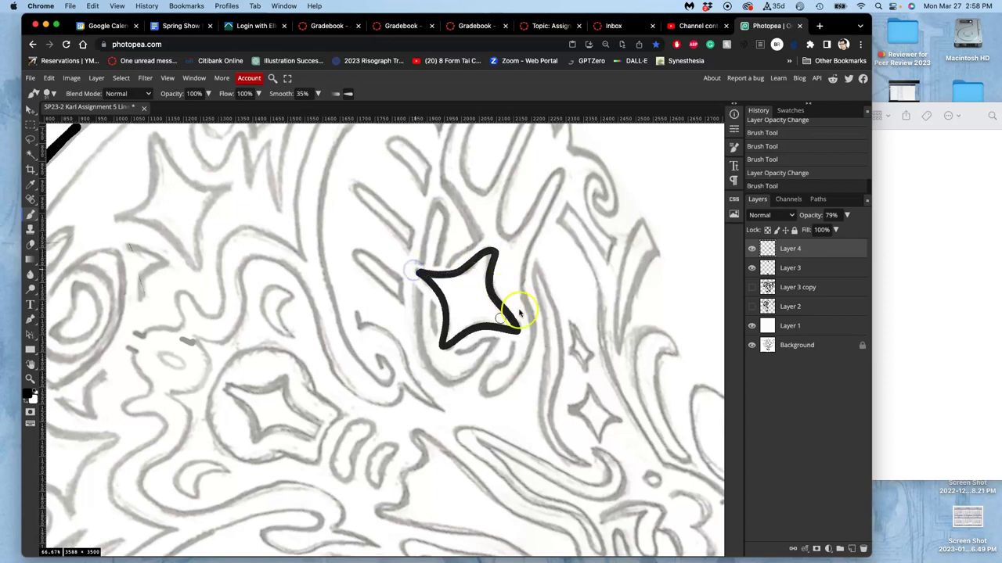
pyautogui.press('super+z')
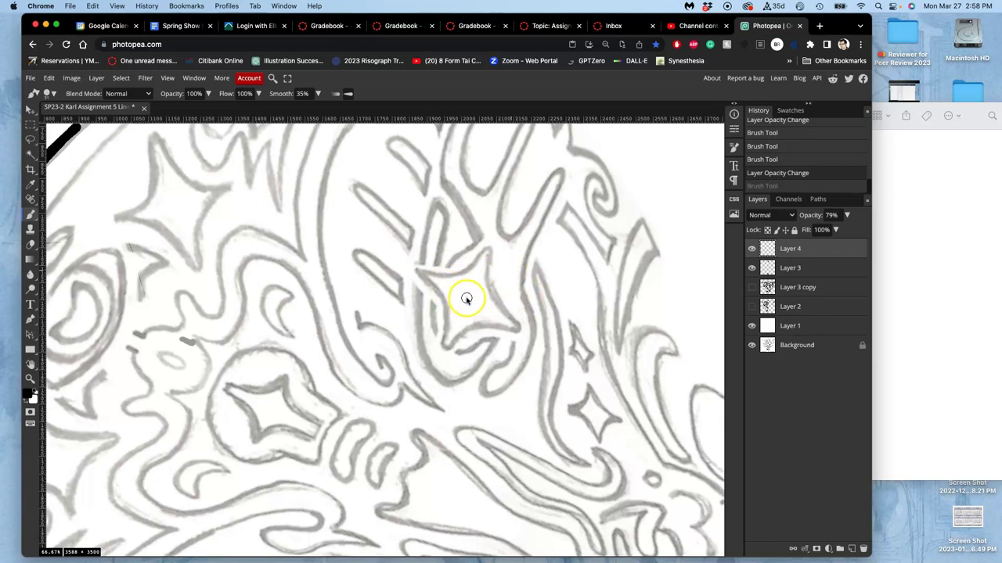
pyautogui.press('super+shift+z')
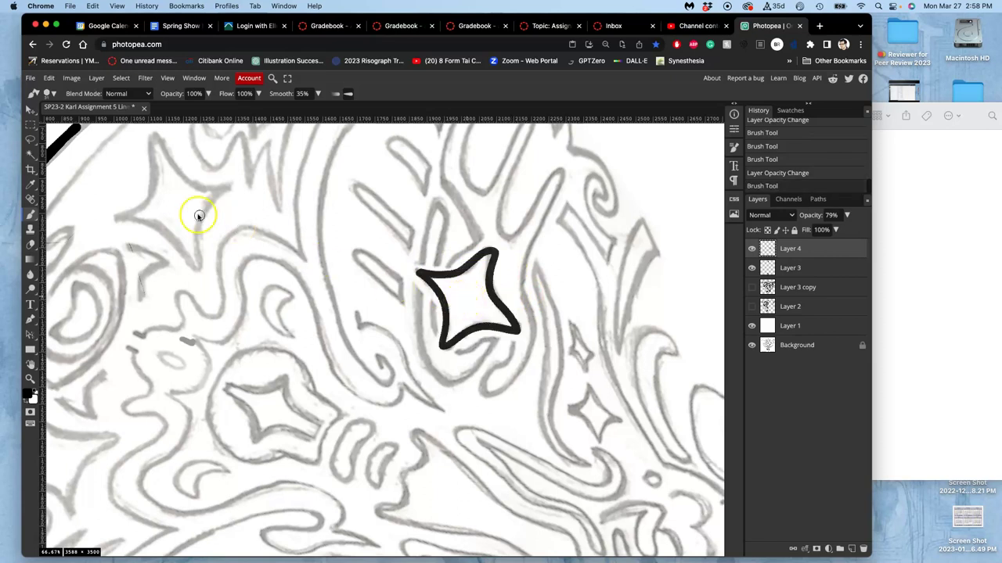
pyautogui.click(30, 139)
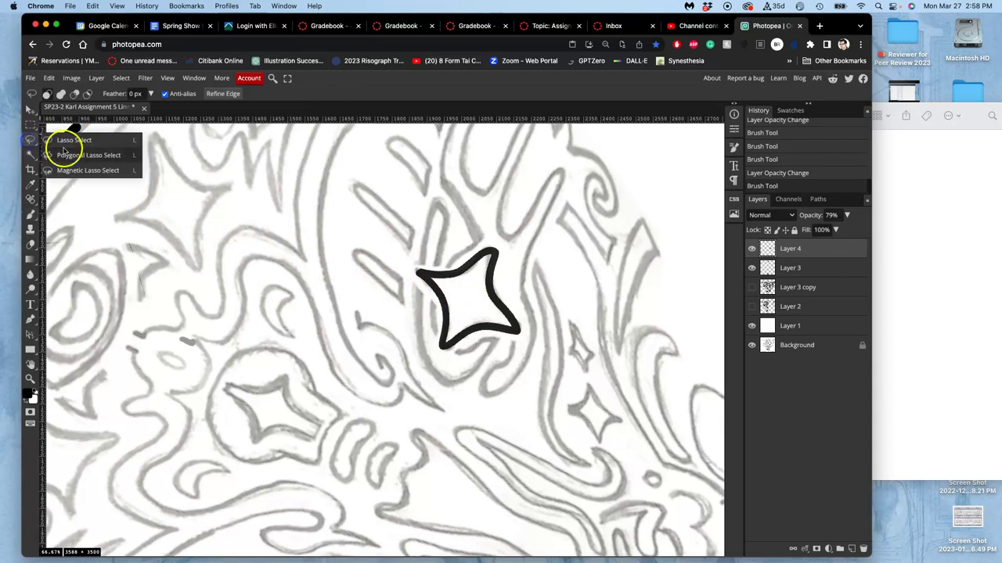
pyautogui.click(69, 154)
pyautogui.click(414, 270)
# Reset an accidental canvas rotation, reselect the lasso, and clear the first selection attempt.
pyautogui.moveTo(414, 270); pyautogui.dragTo(522, 338)
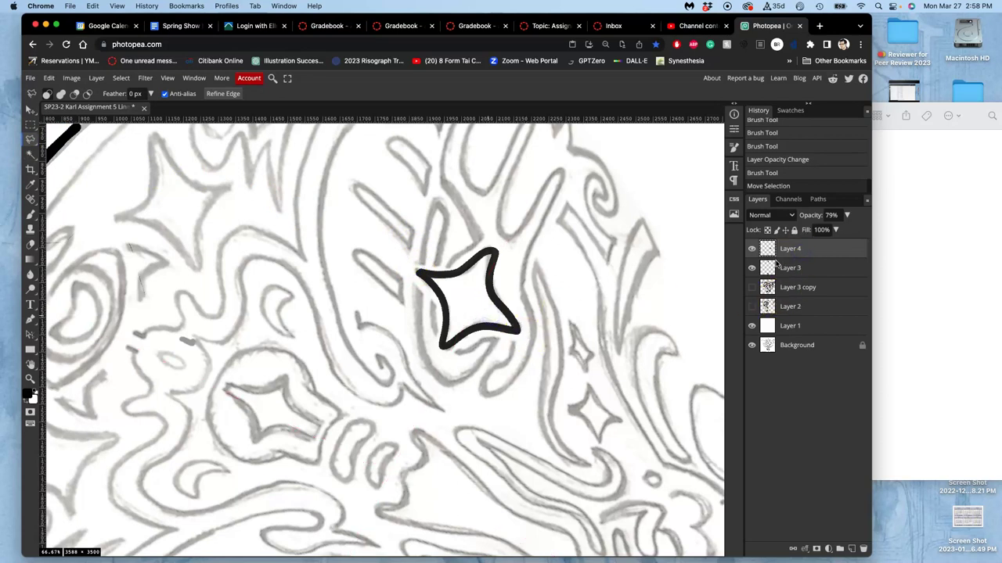
pyautogui.press('r')
pyautogui.press('Escape')
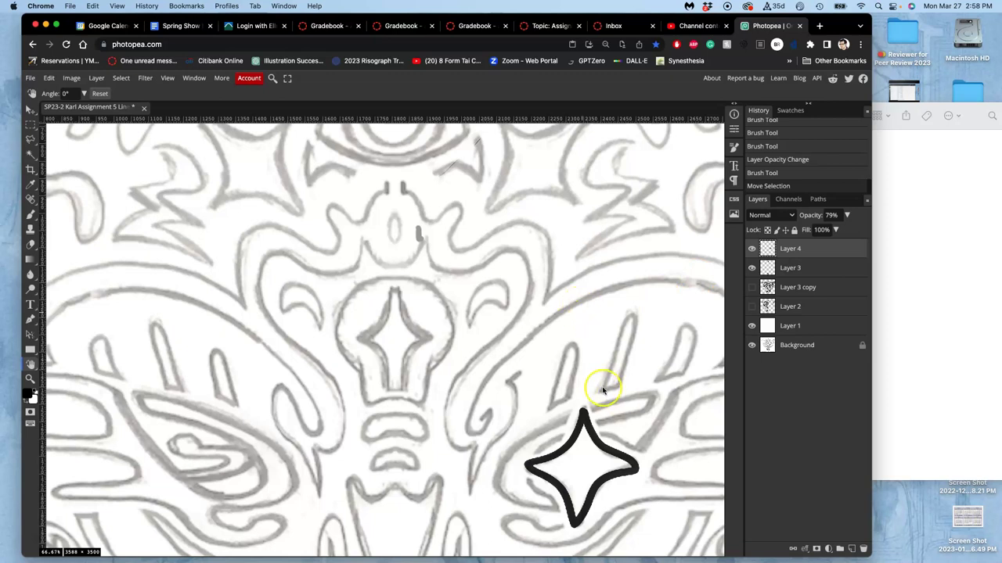
pyautogui.scroll(-5, 594, 369)
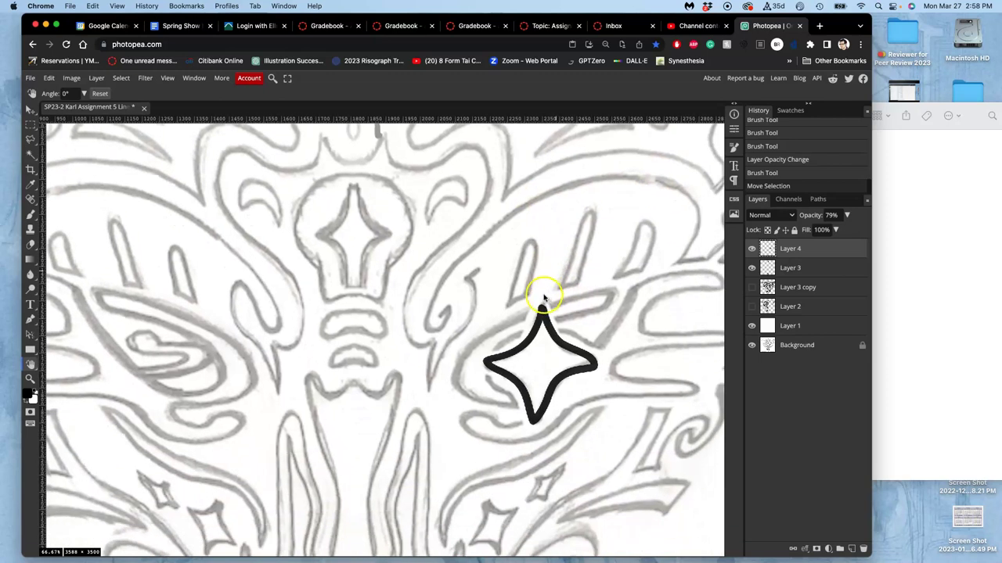
pyautogui.scroll(2, 543, 295)
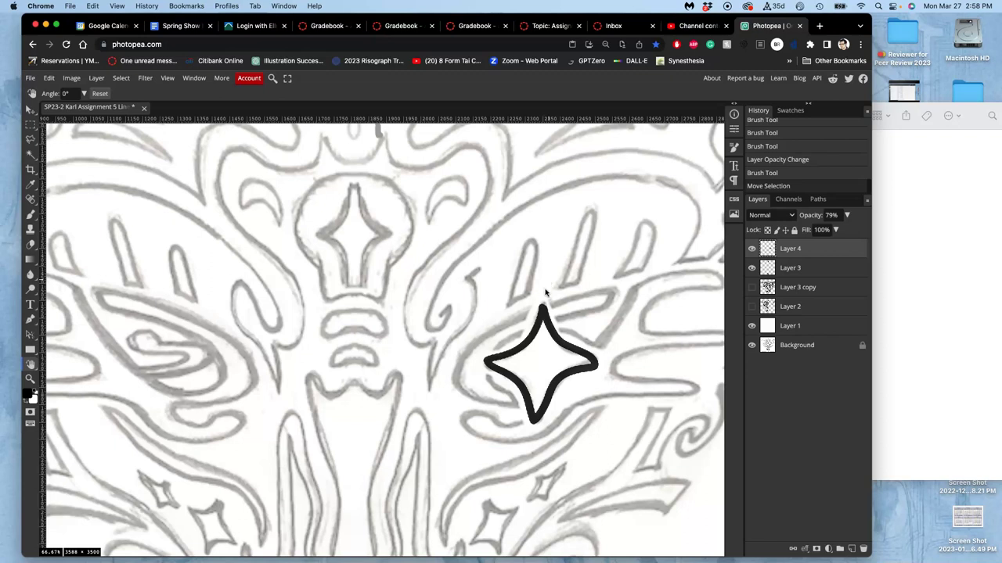
pyautogui.click(30, 139)
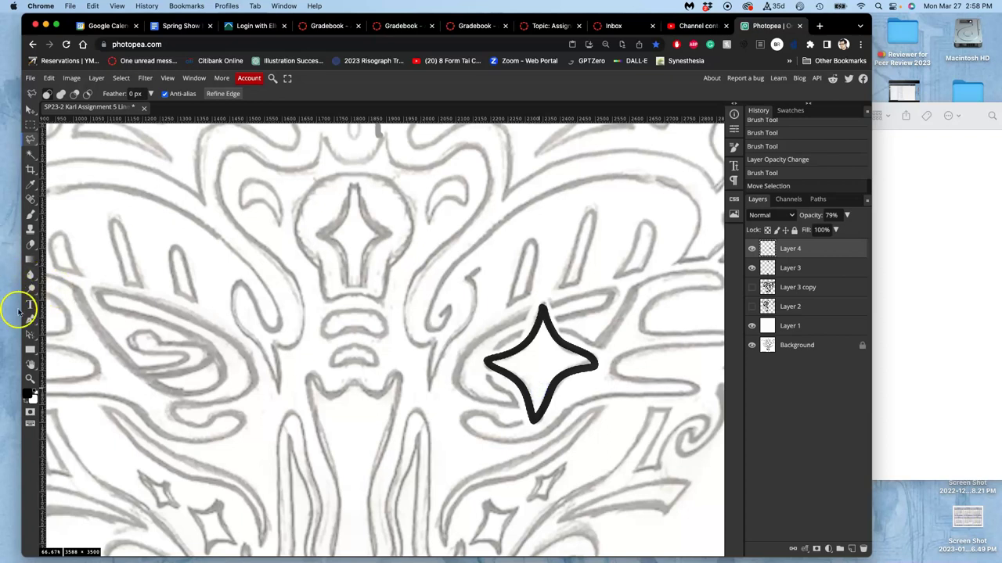
pyautogui.click(31, 364)
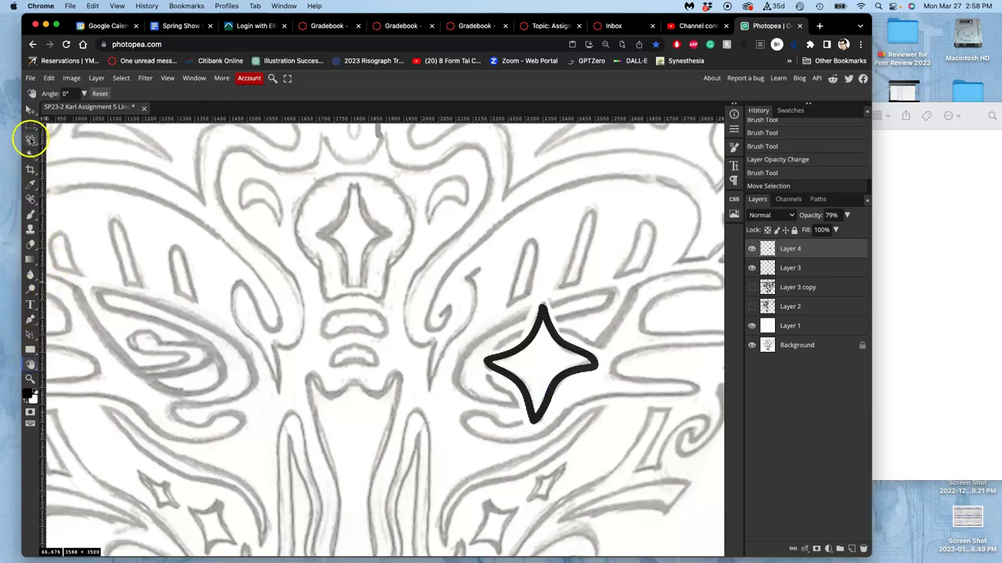
pyautogui.click(31, 139)
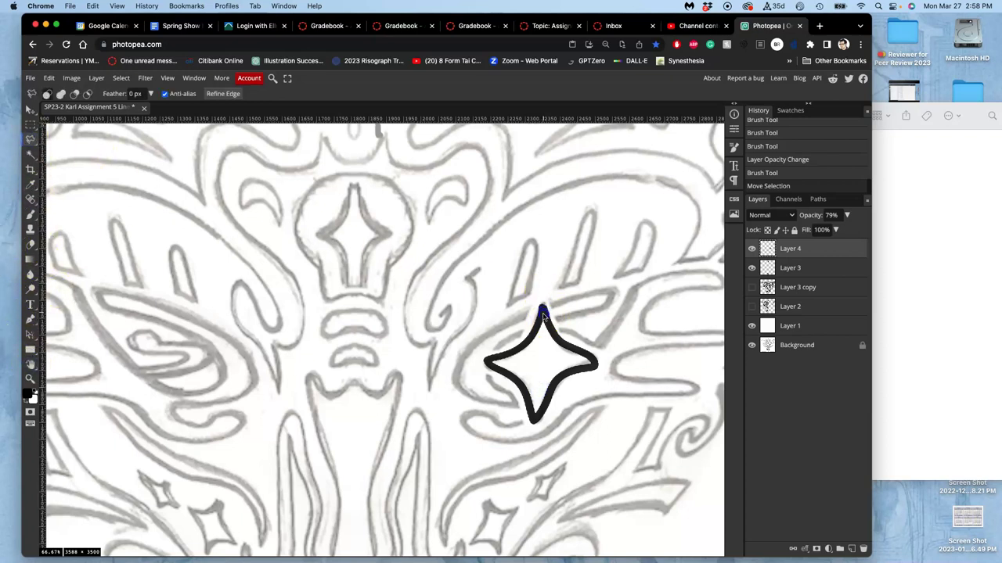
pyautogui.press('super+d')
# Draw a polygonal selection enclosing the star's left half.
pyautogui.moveTo(543, 311); pyautogui.dragTo(534, 439)
pyautogui.click(534, 438)
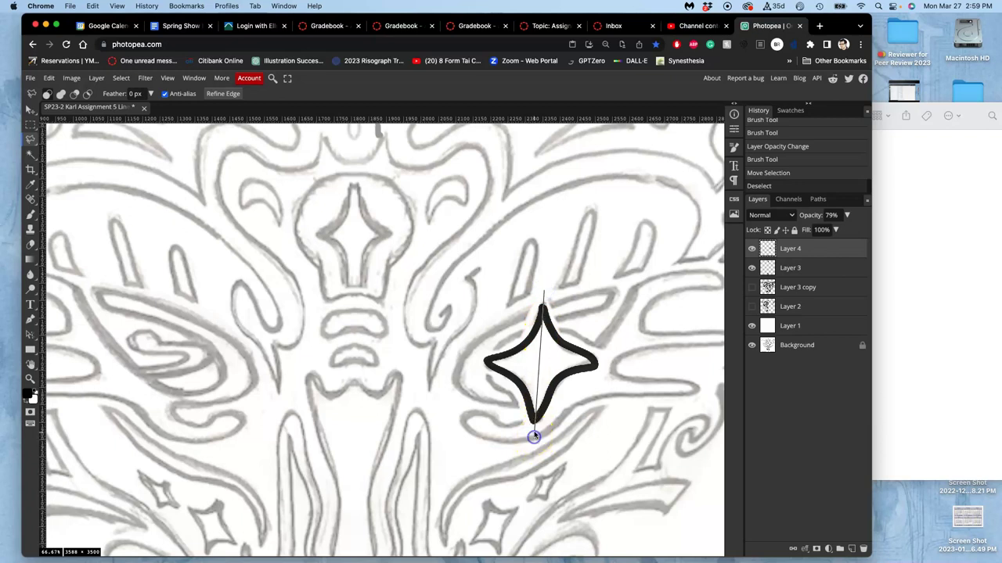
pyautogui.click(464, 361)
pyautogui.click(545, 291)
# Copy the selected star half onto a new layer and flip it horizontally.
pyautogui.press('super+j')
pyautogui.press('super+j')
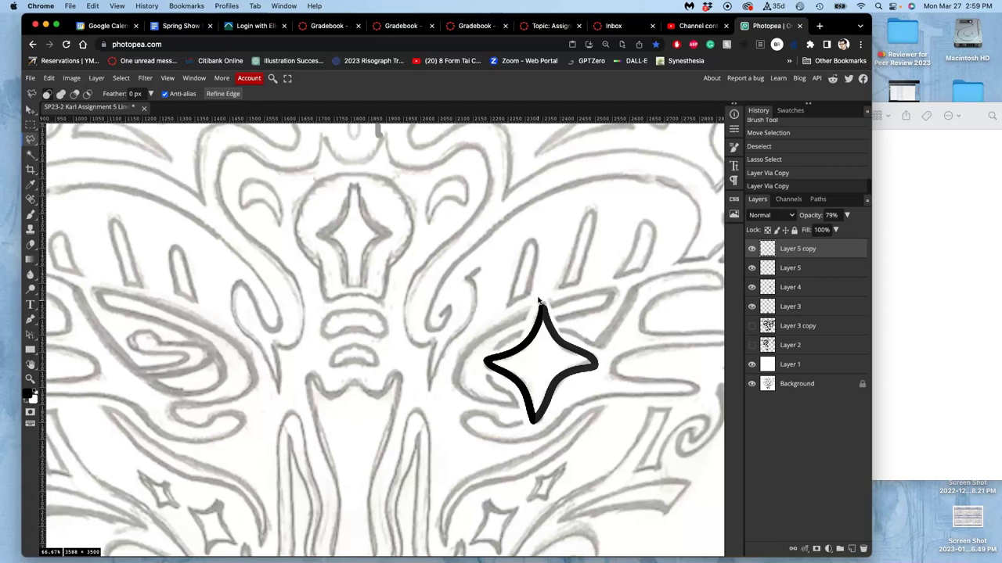
pyautogui.press('alt+super+t')
pyautogui.click(530, 306)
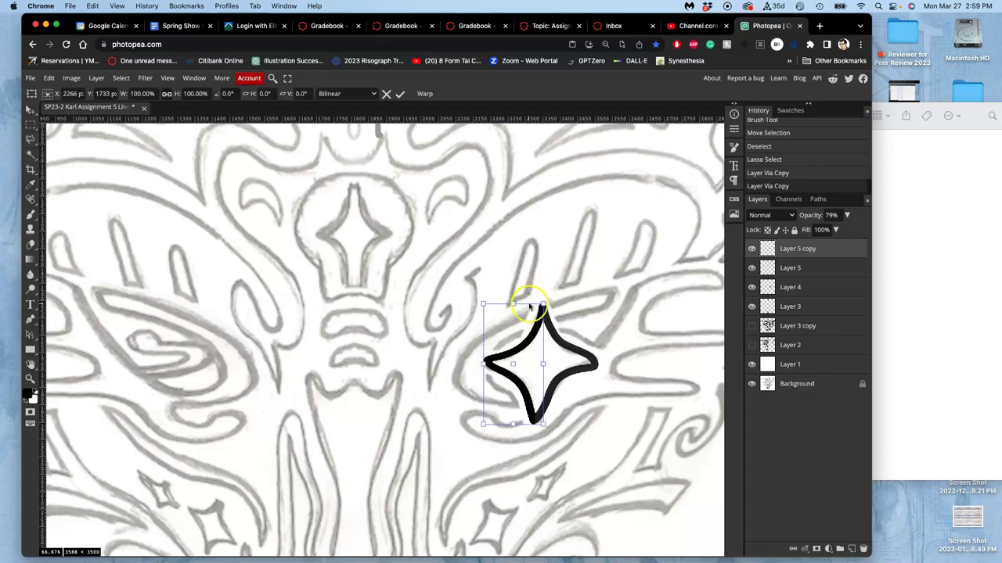
pyautogui.rightClick(525, 338)
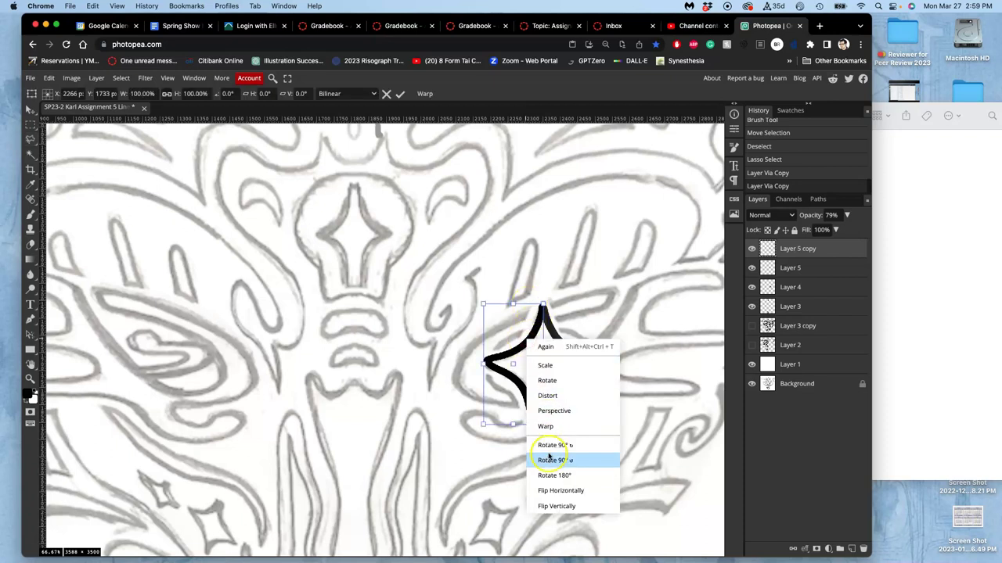
pyautogui.click(548, 490)
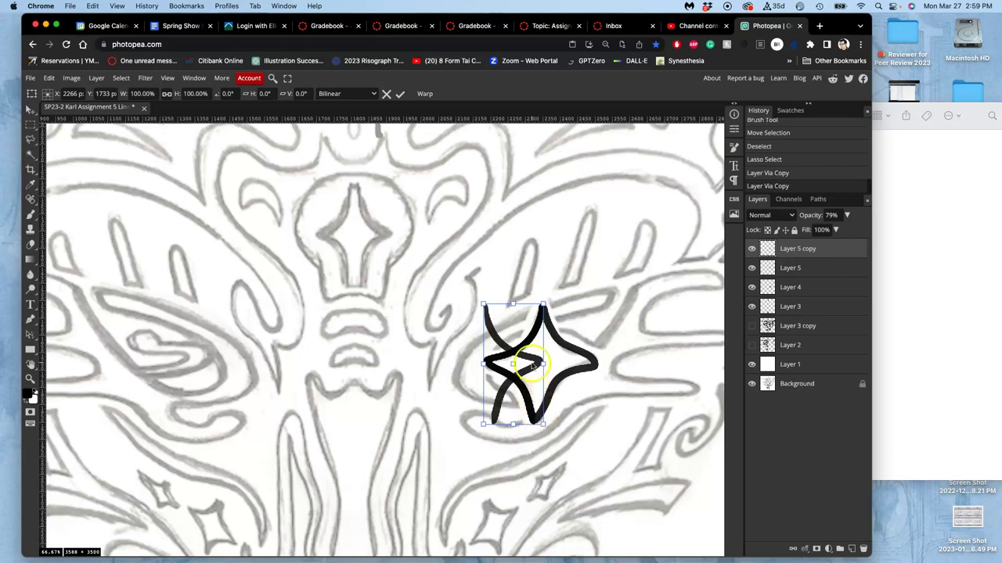
pyautogui.press('Return')
# Hide Layer 4's star and move the mirrored half right to join the original.
pyautogui.click(751, 287)
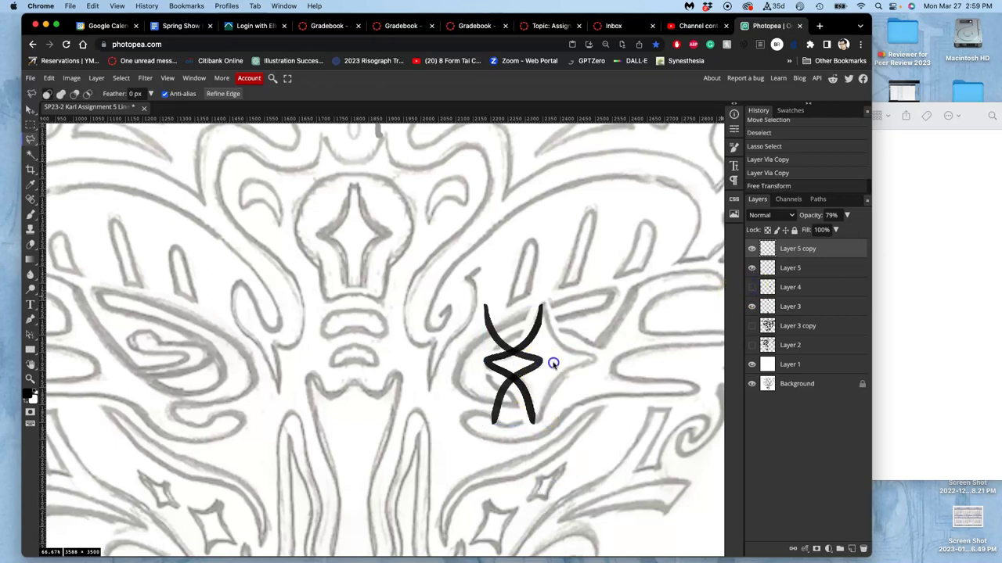
pyautogui.click(584, 363)
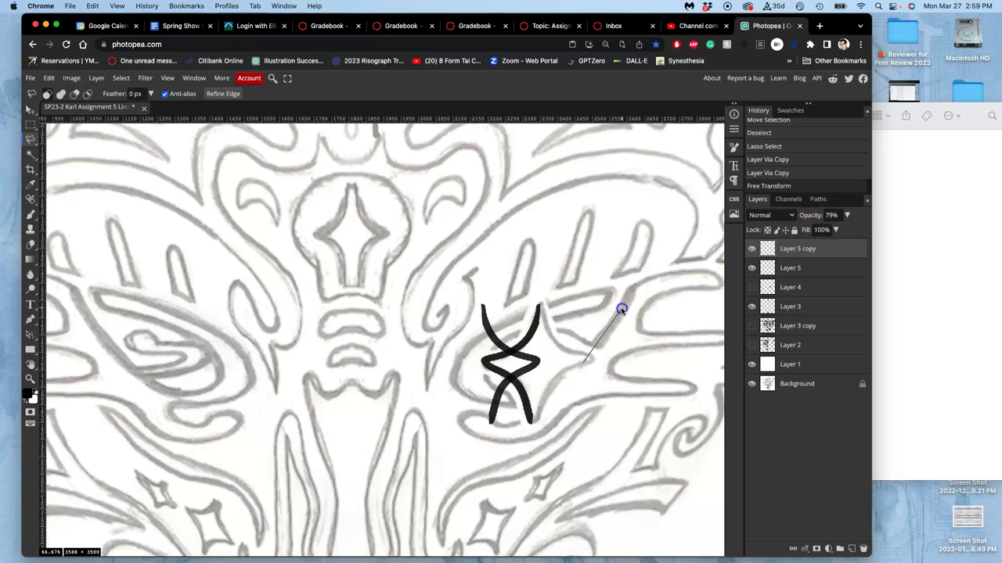
pyautogui.doubleClick(616, 312)
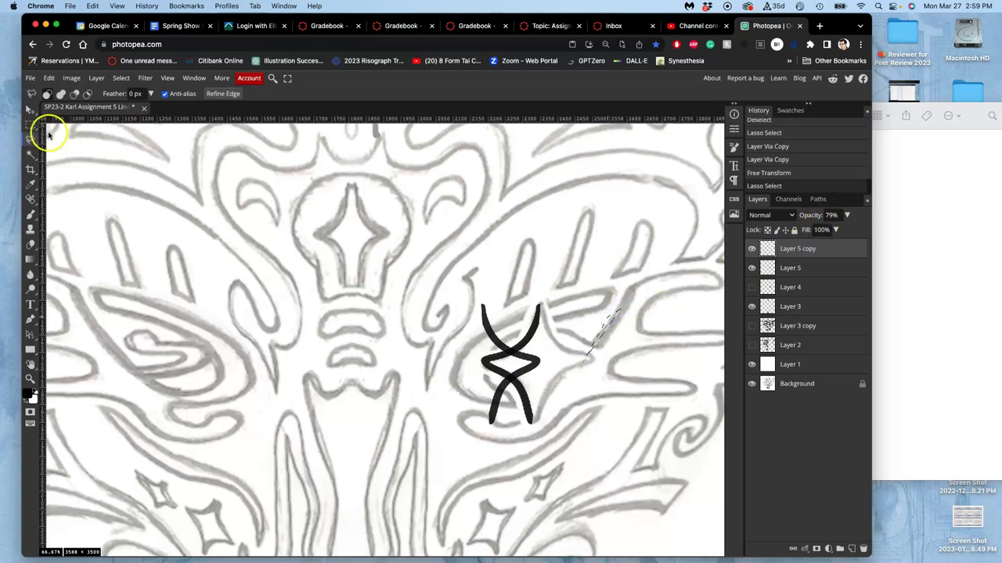
pyautogui.click(28, 111)
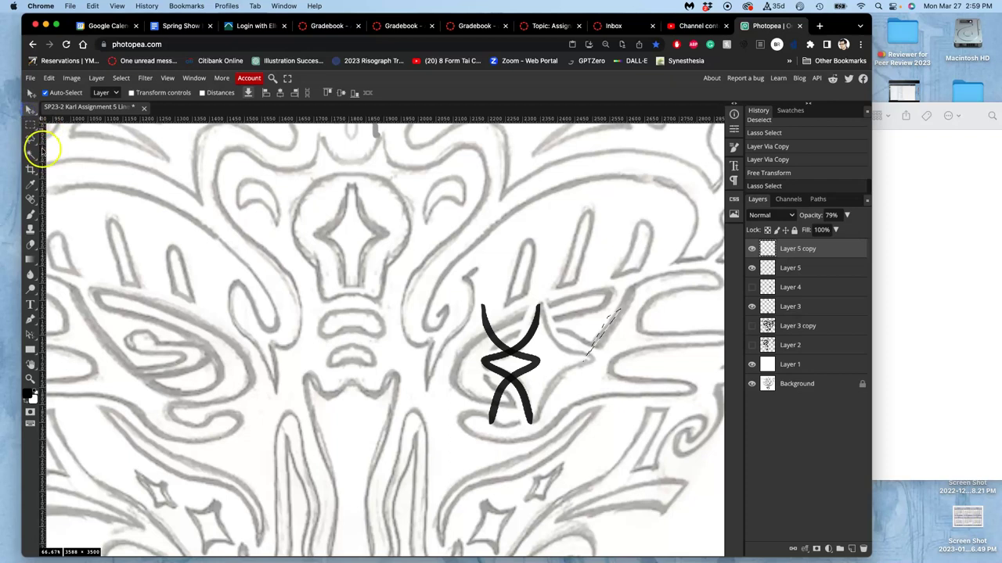
pyautogui.press('super+d')
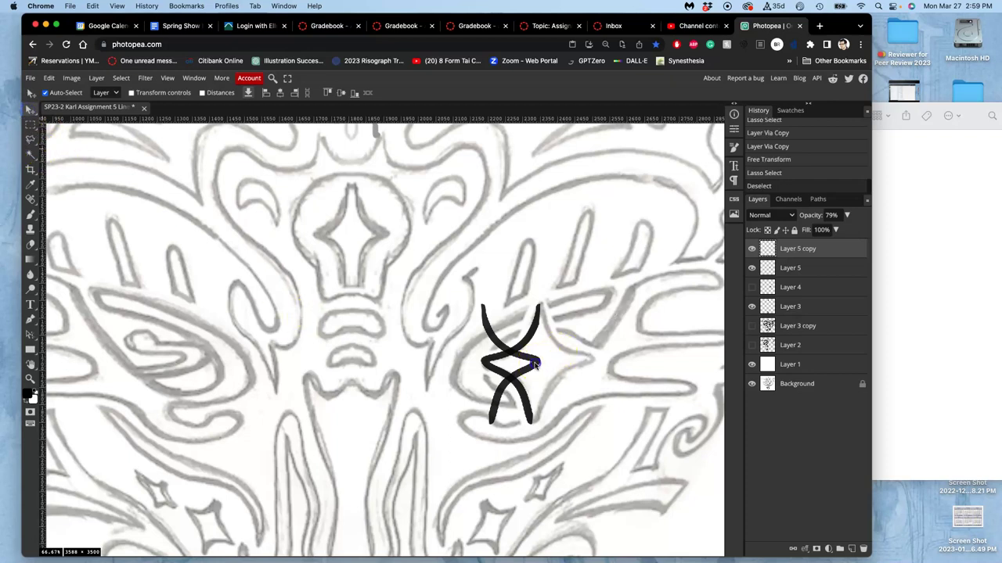
pyautogui.moveTo(536, 364); pyautogui.dragTo(592, 365)
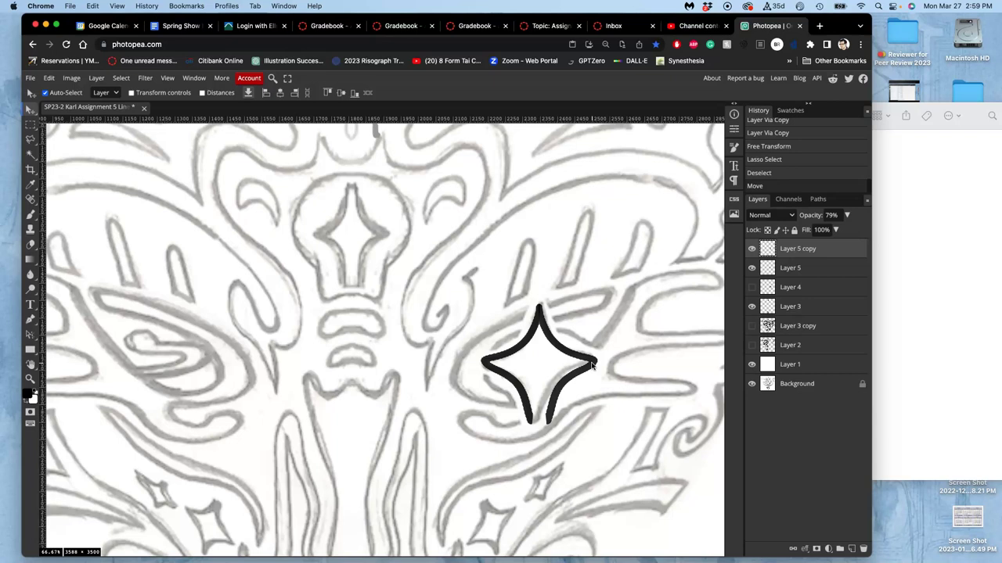
# Rotate the star layer about 3.5° and commit the rotation.
pyautogui.press('super+alt+t')
pyautogui.moveTo(600, 429); pyautogui.dragTo(599, 433)
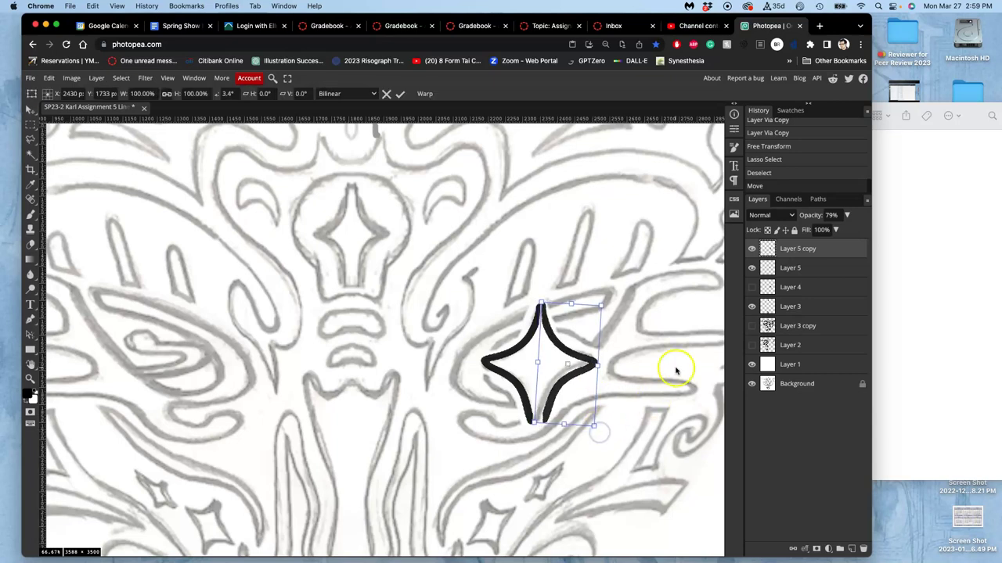
pyautogui.click(780, 272)
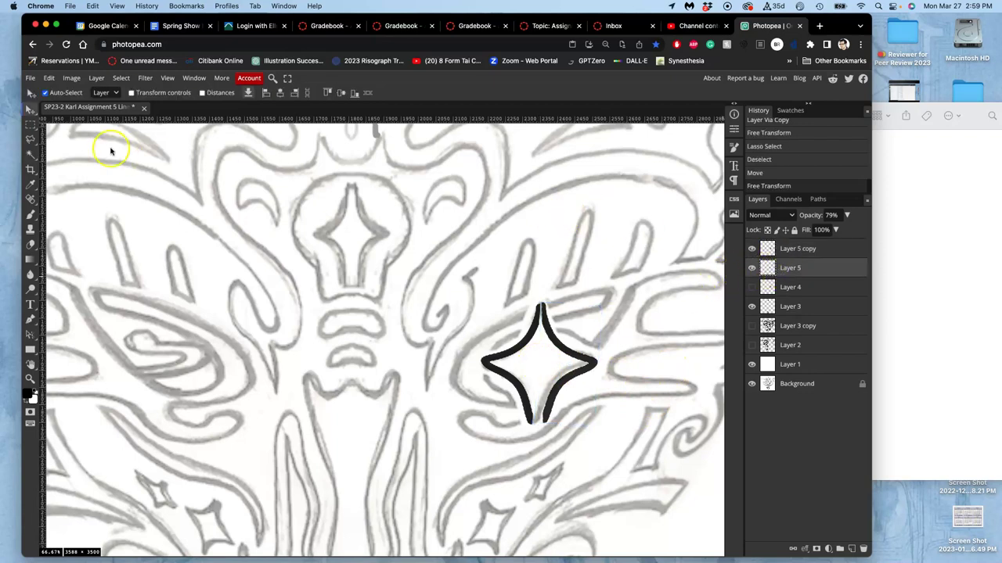
# Rectangle-select the star, tilt it slightly further, deselect, and select Layer 5 with Layer 5 copy.
pyautogui.click(31, 125)
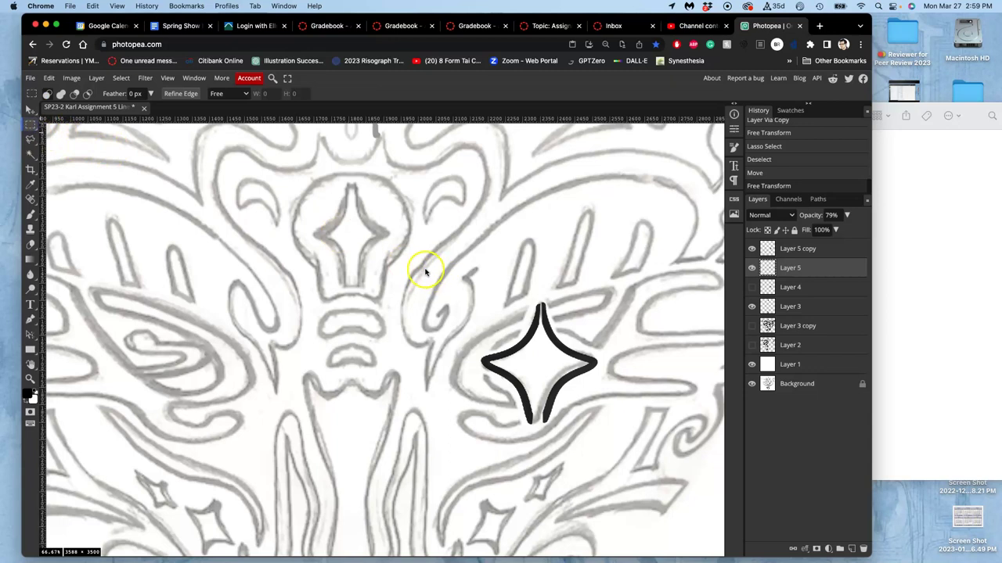
pyautogui.moveTo(425, 270); pyautogui.dragTo(553, 482)
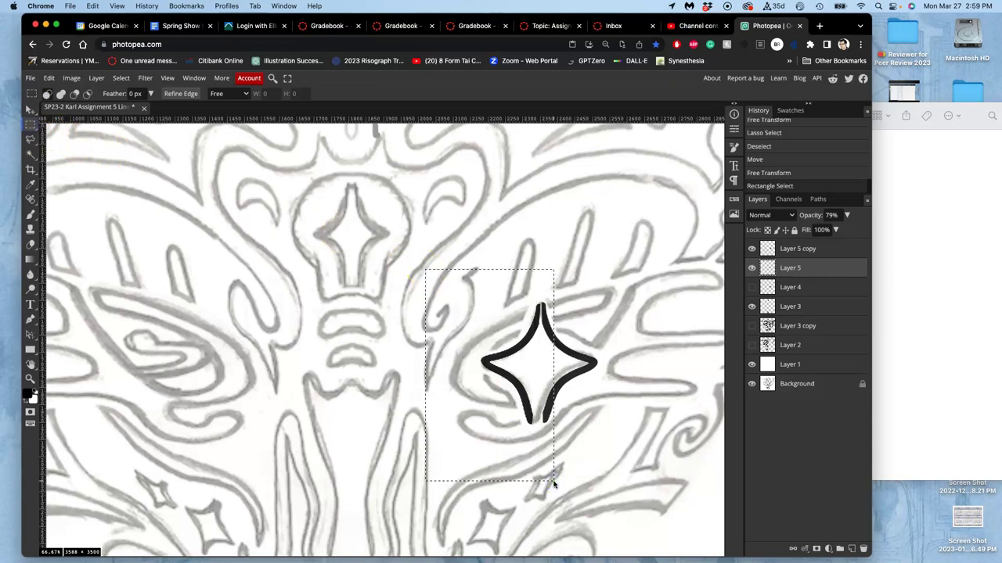
pyautogui.press('super+alt+t')
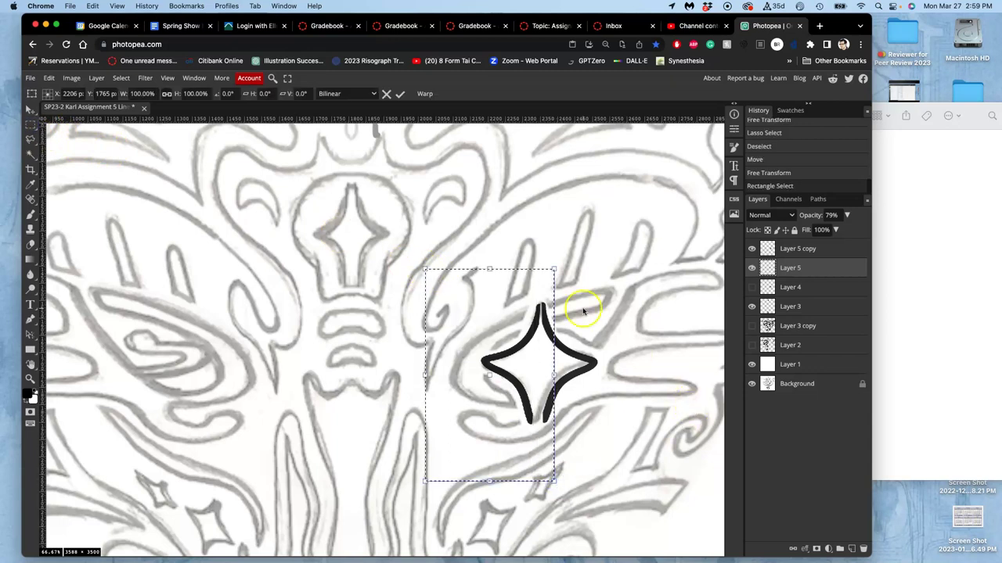
pyautogui.moveTo(560, 263); pyautogui.dragTo(555, 261)
pyautogui.click(540, 330)
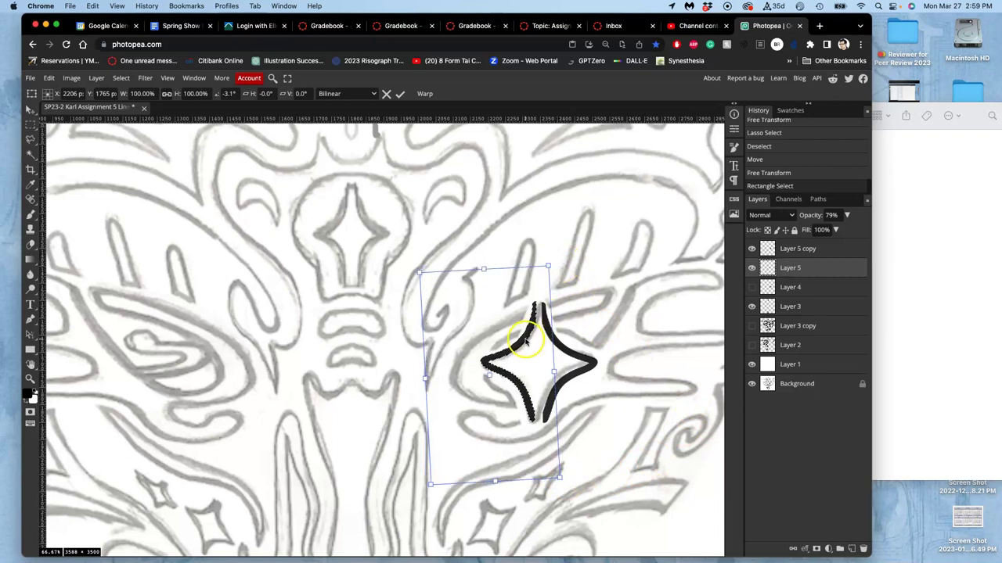
pyautogui.moveTo(554, 266); pyautogui.dragTo(553, 266)
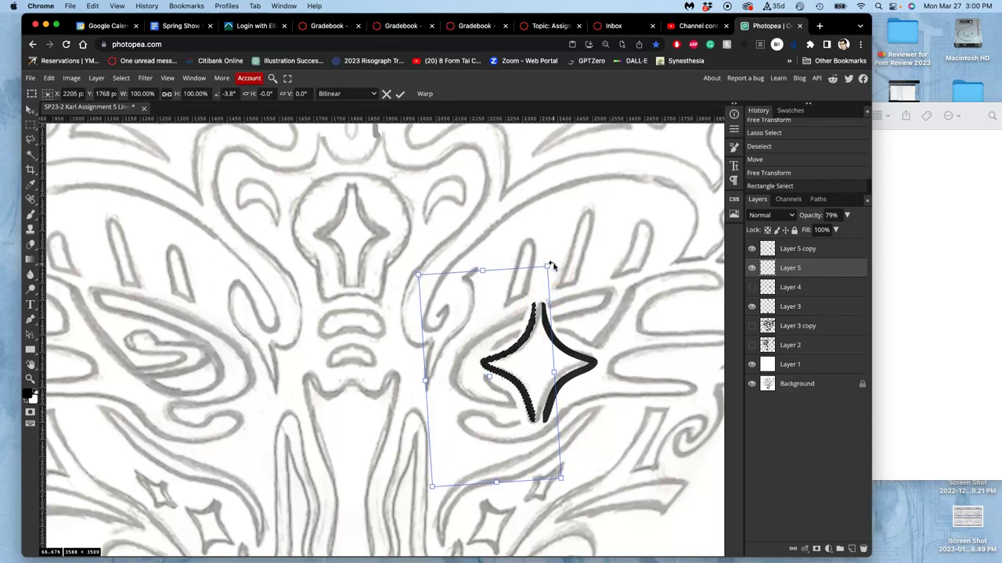
pyautogui.press('Return')
pyautogui.hotkey('ctrl', 'd')
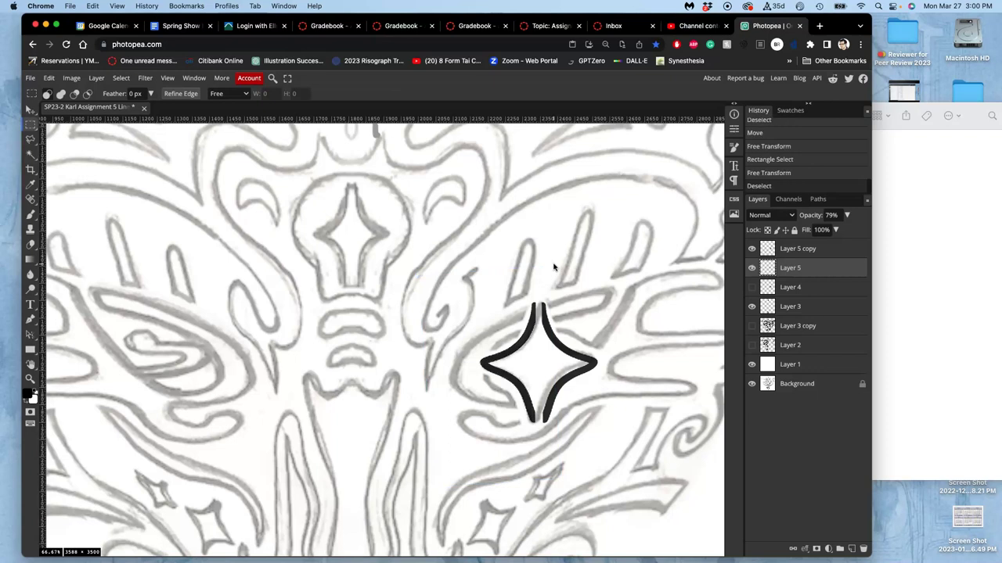
pyautogui.moveTo(844, 268); pyautogui.dragTo(797, 251)
# Merge the two star layers and paint black to close the gap at the star's top point.
pyautogui.hotkey('ctrl', 'e')
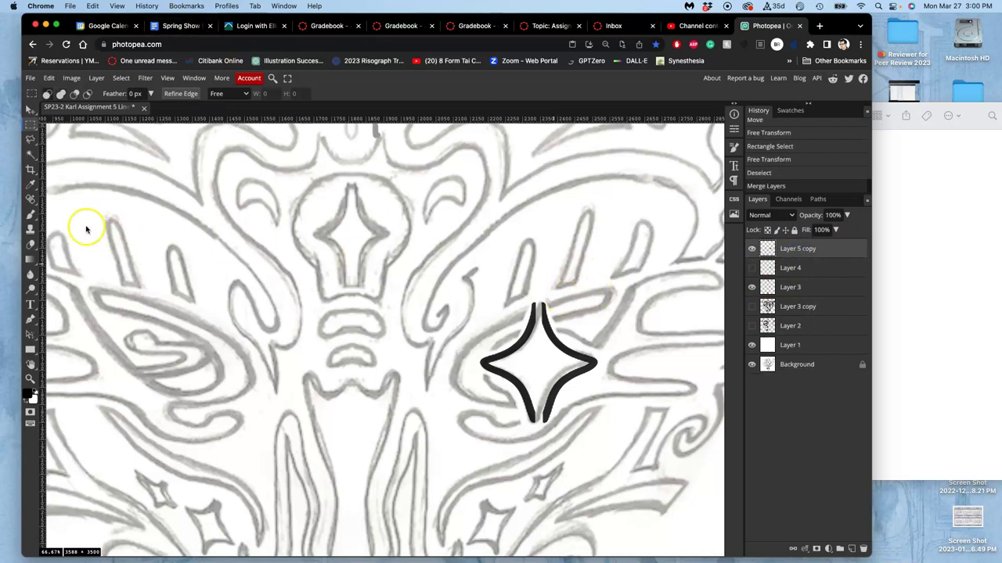
pyautogui.click(30, 214)
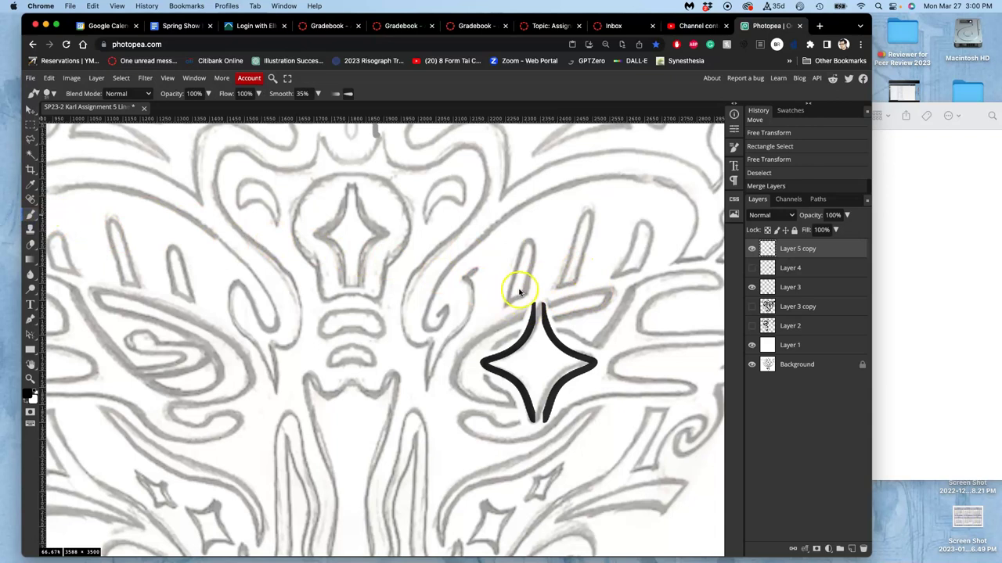
pyautogui.scroll(5, 521, 290)
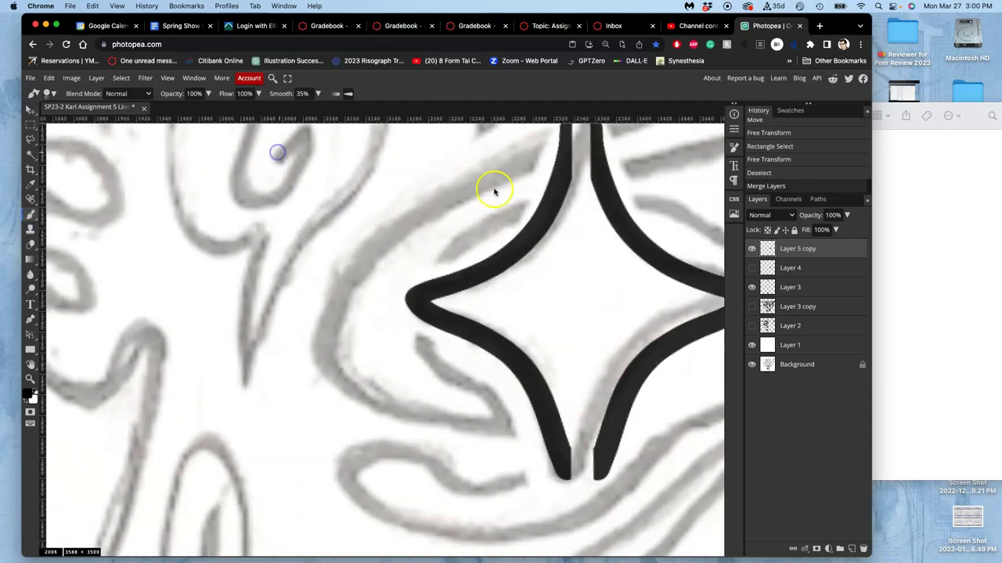
pyautogui.scroll(3, 389, 311)
pyautogui.hscroll(3, 389, 311)
pyautogui.moveTo(472, 258)
pyautogui.mouseDown()
pyautogui.moveTo(497, 217)
pyautogui.moveTo(504, 279)
pyautogui.moveTo(519, 304)
pyautogui.moveTo(482, 233)
pyautogui.moveTo(458, 306)
pyautogui.mouseUp()
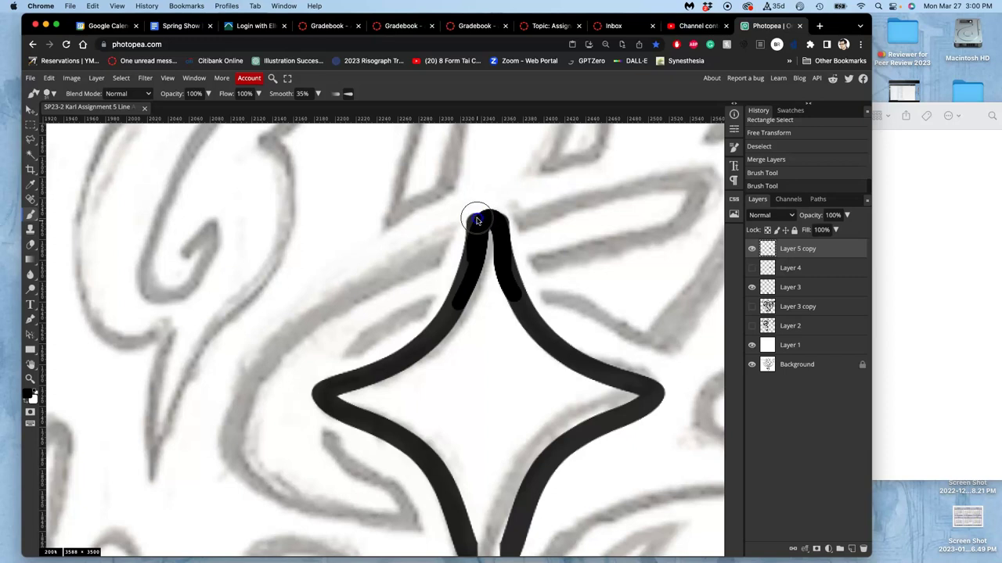
pyautogui.moveTo(477, 220); pyautogui.dragTo(476, 217)
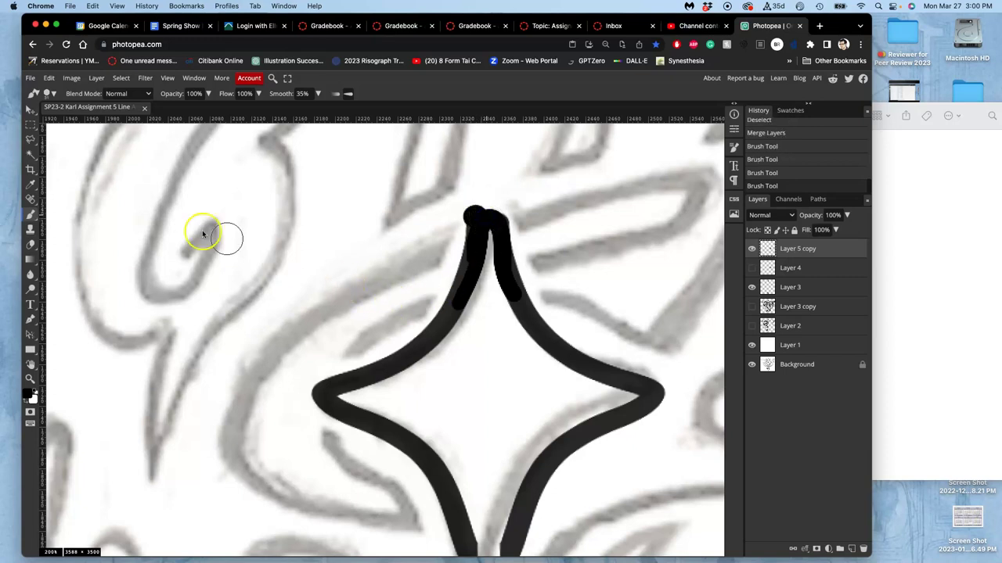
pyautogui.press('super+z')
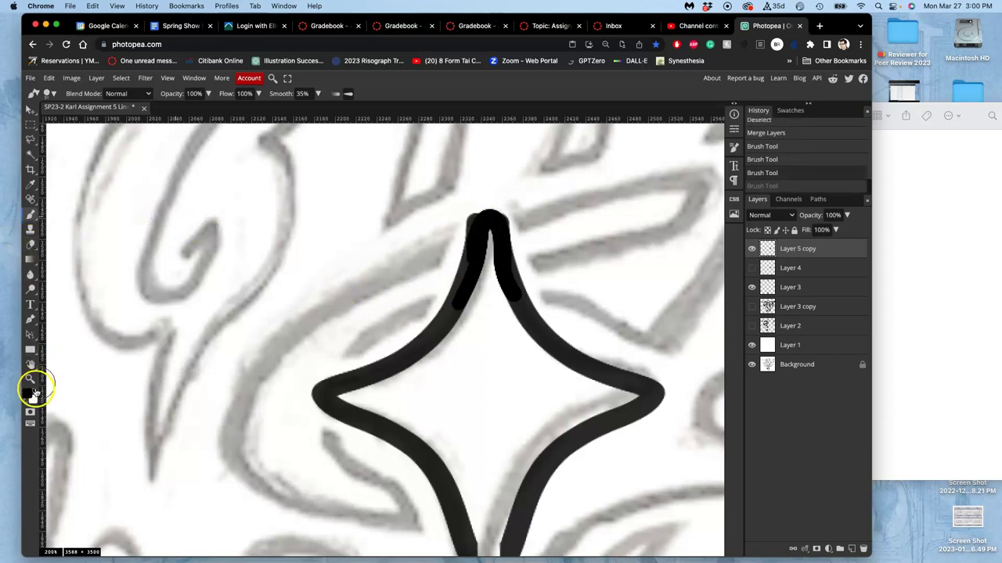
# Paint white over the grey sketch lines beside the star's top point.
pyautogui.click(26, 401)
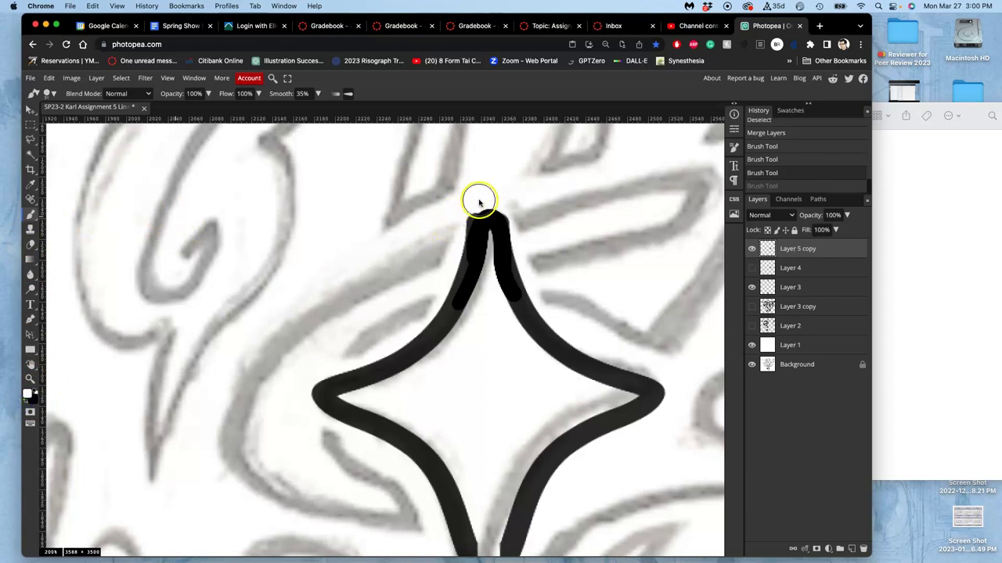
pyautogui.moveTo(453, 240); pyautogui.dragTo(449, 224)
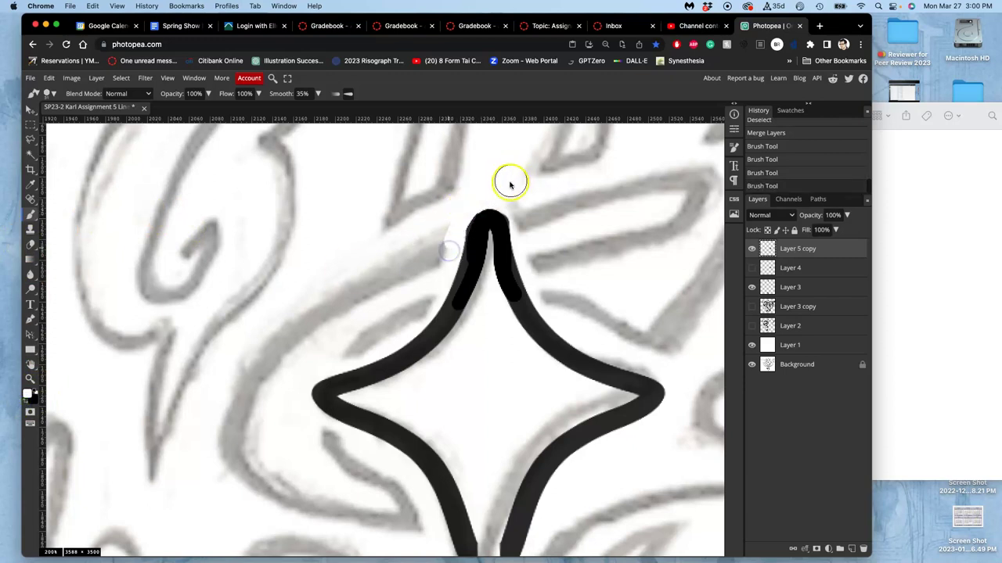
pyautogui.moveTo(512, 219); pyautogui.dragTo(546, 295)
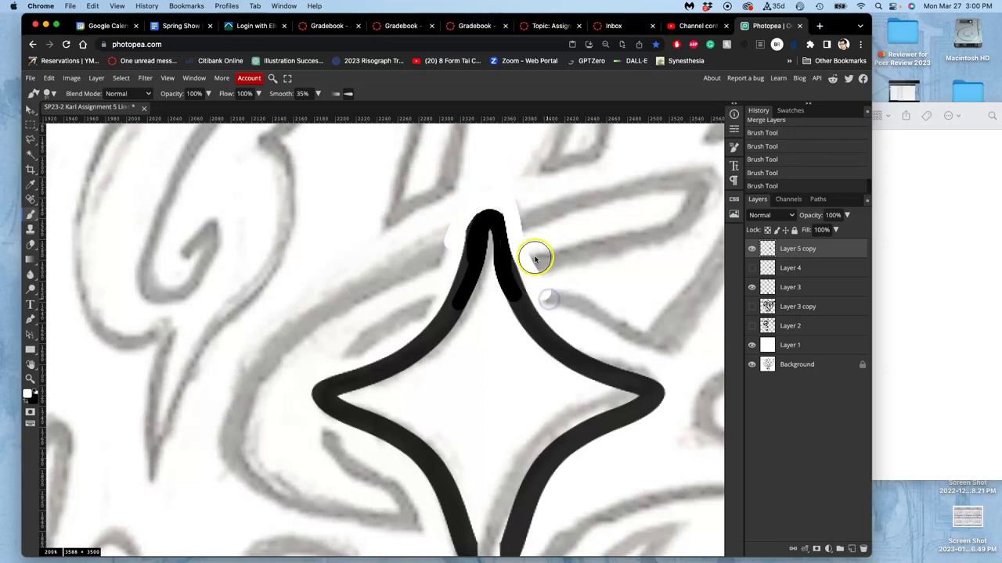
pyautogui.hotkey('ctrl', 'z')
pyautogui.moveTo(506, 225)
pyautogui.mouseDown()
pyautogui.moveTo(509, 209)
pyautogui.moveTo(511, 220)
pyautogui.mouseUp()
pyautogui.scroll(-2, 510, 315)
# Paint black across the star's two bottom tips to join them, redoing the first attempt.
pyautogui.scroll(-5, 510, 315)
pyautogui.hscroll(2, 511, 315)
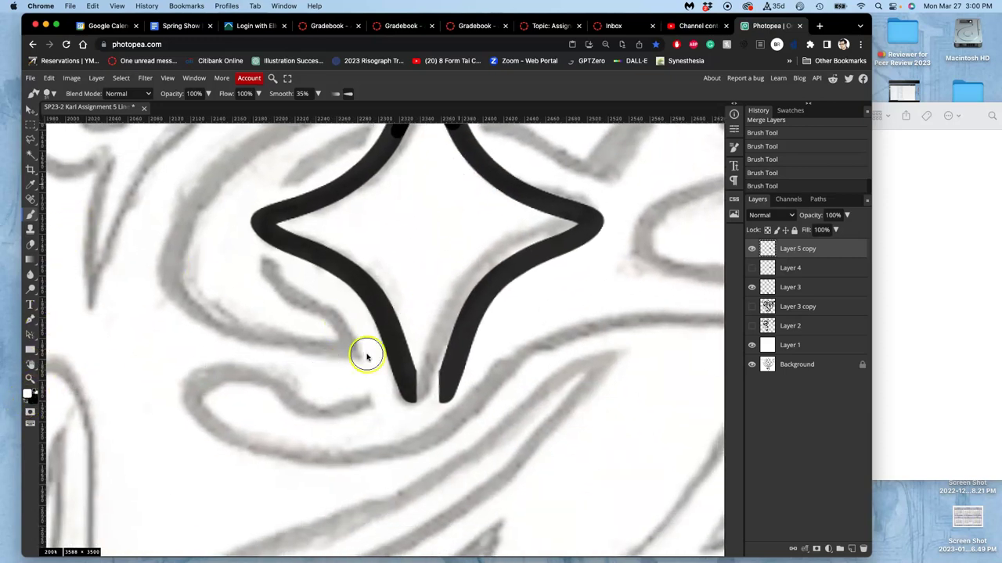
pyautogui.click(32, 391)
pyautogui.moveTo(409, 379); pyautogui.dragTo(447, 380)
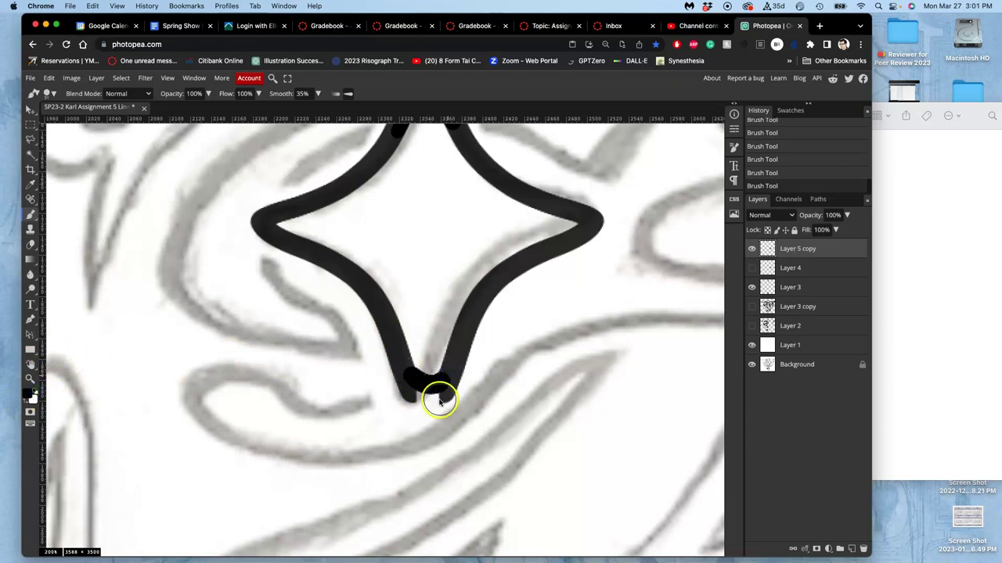
pyautogui.press('super+z')
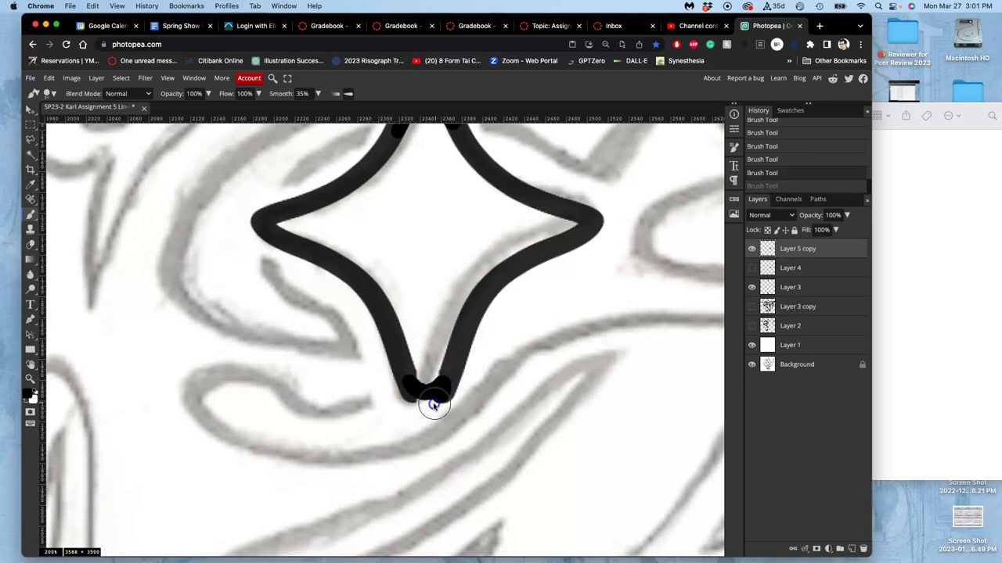
pyautogui.moveTo(432, 405)
pyautogui.mouseDown()
pyautogui.moveTo(415, 402)
pyautogui.moveTo(442, 403)
pyautogui.moveTo(412, 404)
pyautogui.mouseUp()
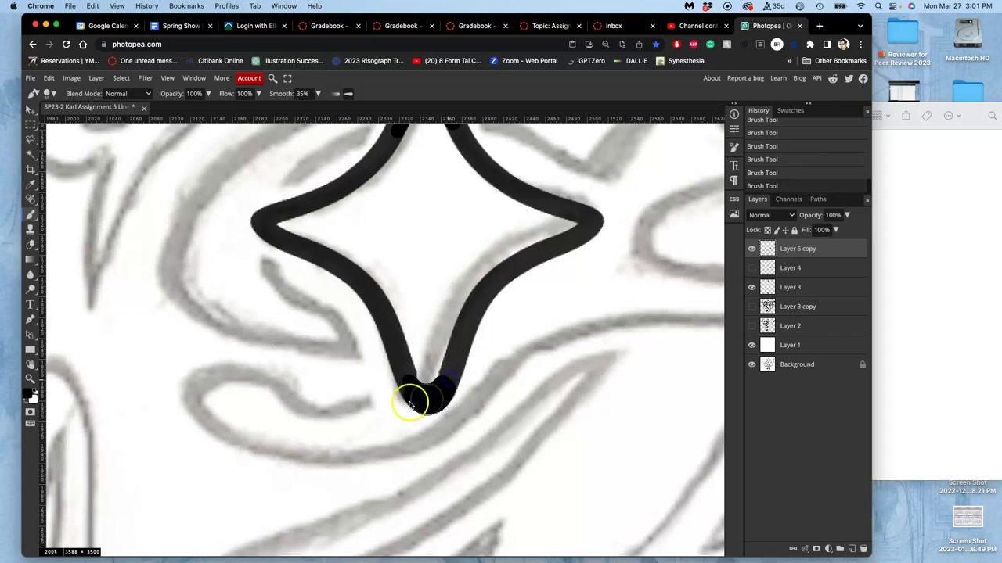
# Touch up the bottom point with white and black strokes until the tip is clean.
pyautogui.click(33, 394)
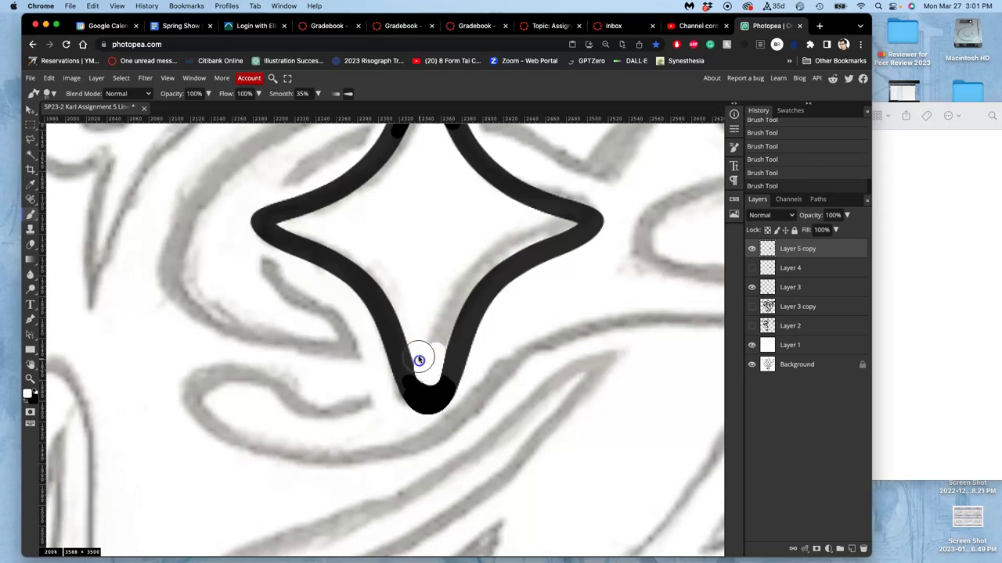
pyautogui.hotkey('ctrl', 'z')
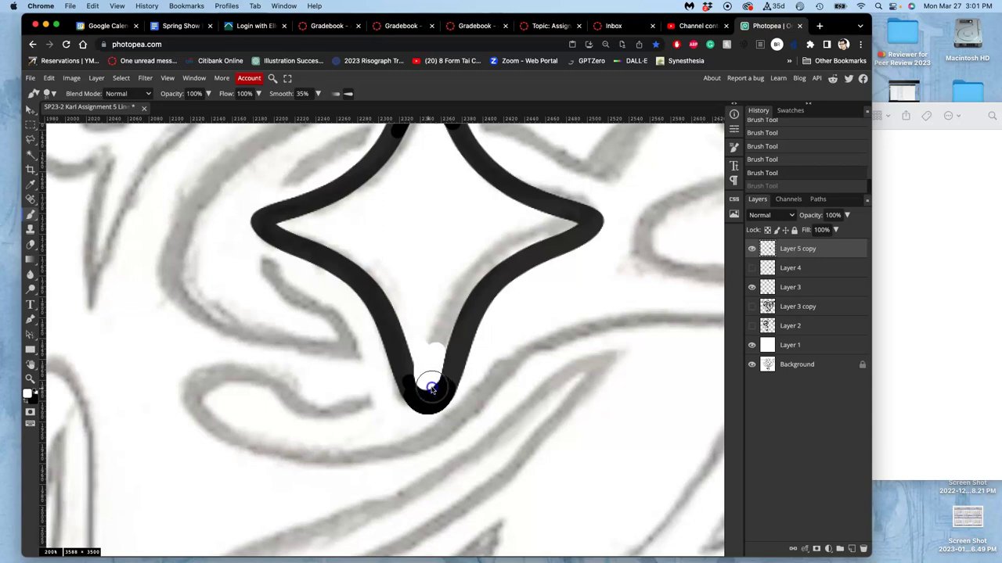
pyautogui.hotkey('ctrl', 'shift', 'z')
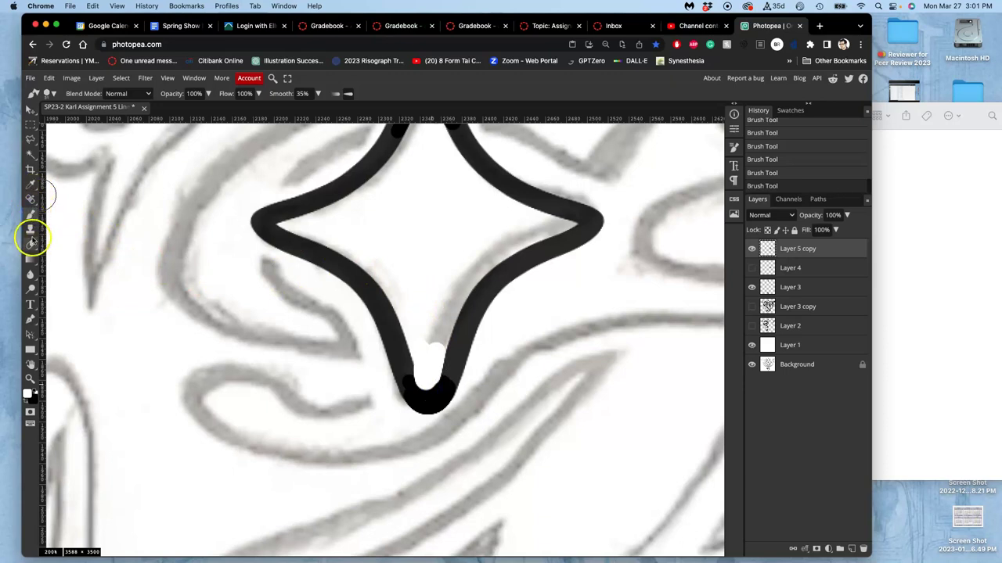
pyautogui.click(35, 390)
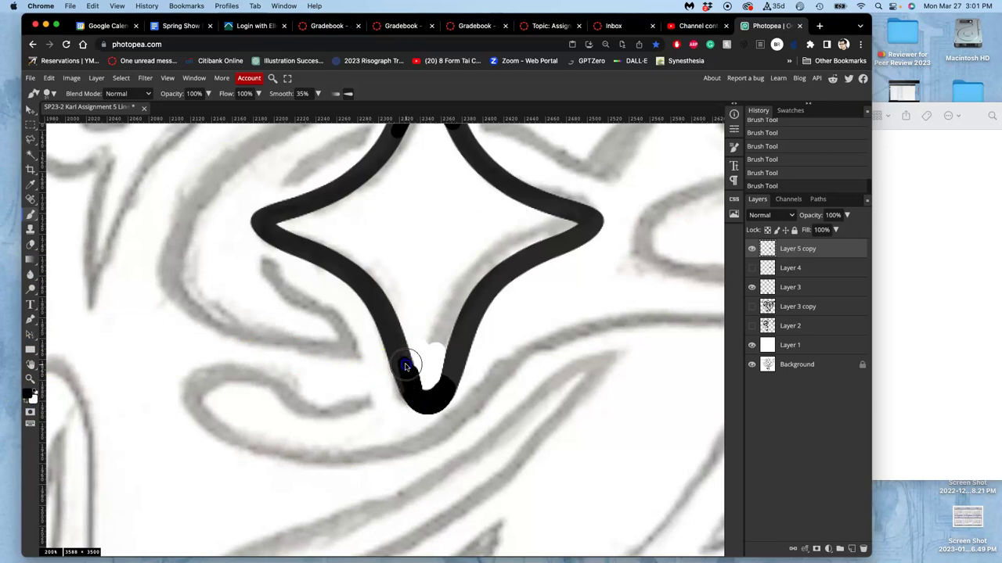
pyautogui.hotkey('ctrl', 'z')
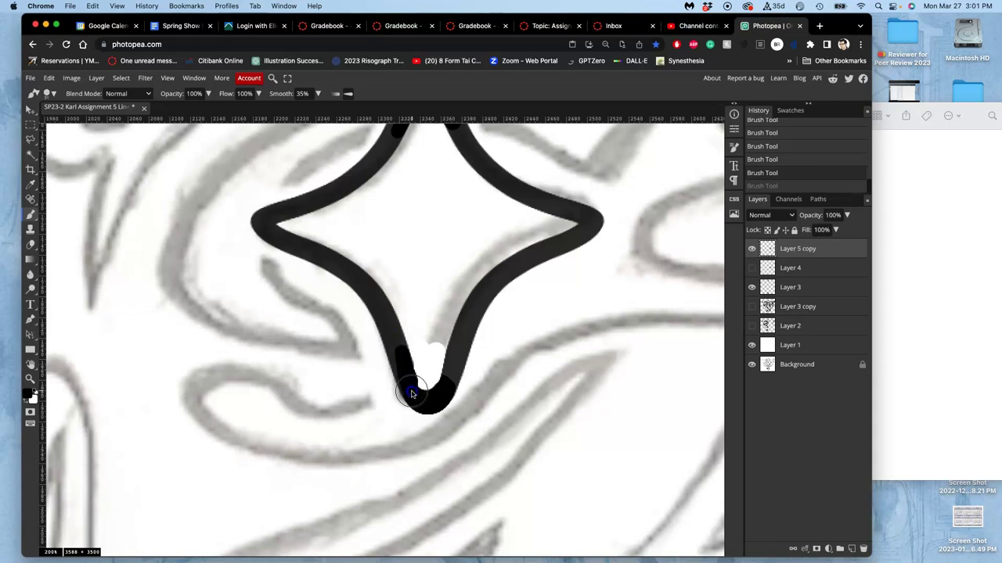
pyautogui.moveTo(415, 399); pyautogui.dragTo(420, 399)
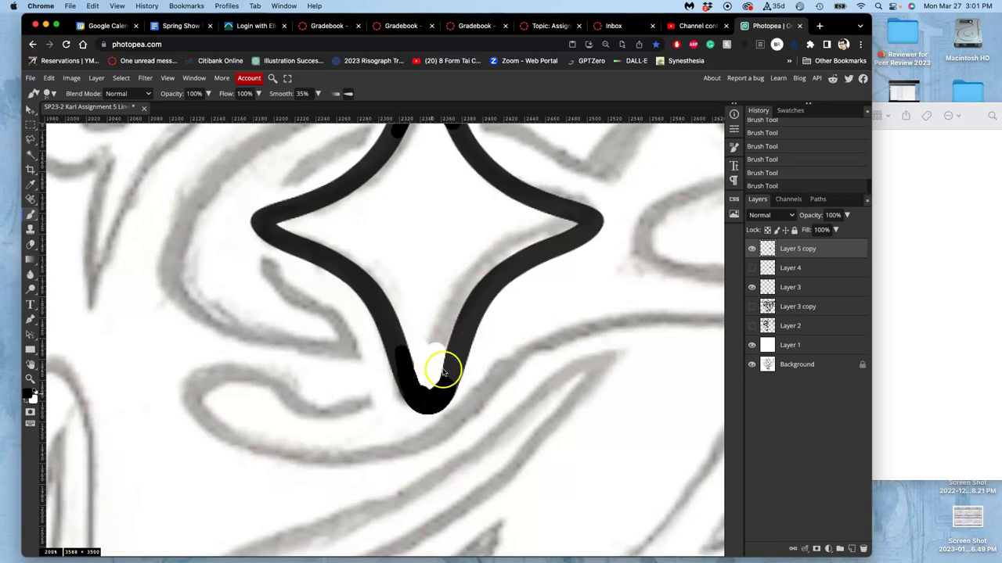
pyautogui.press('super+z')
pyautogui.moveTo(432, 381)
pyautogui.mouseDown()
pyautogui.moveTo(415, 394)
pyautogui.moveTo(424, 390)
pyautogui.mouseUp()
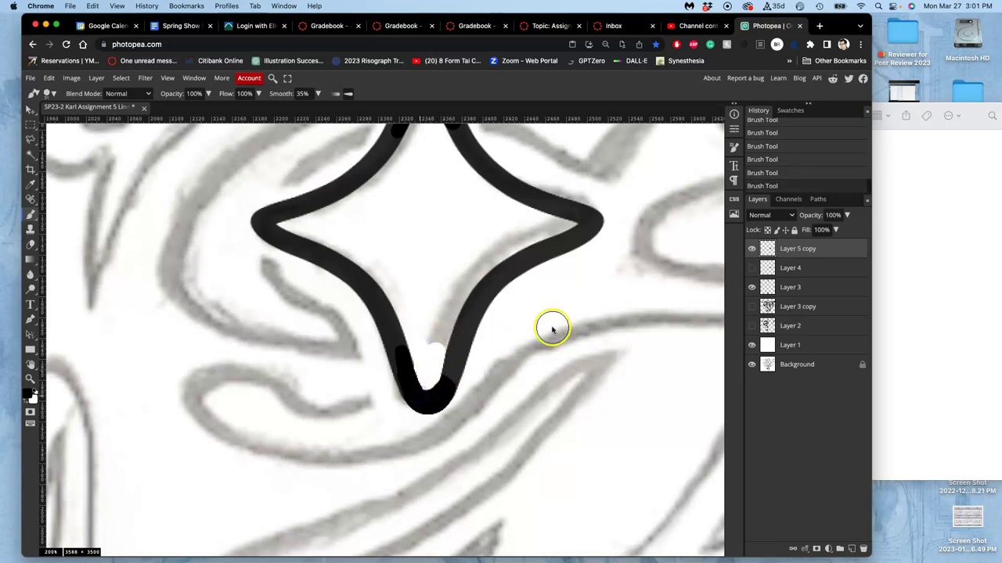
# Toggle Layer 5 copy's visibility to check the joined star point.
pyautogui.press('super+minus')
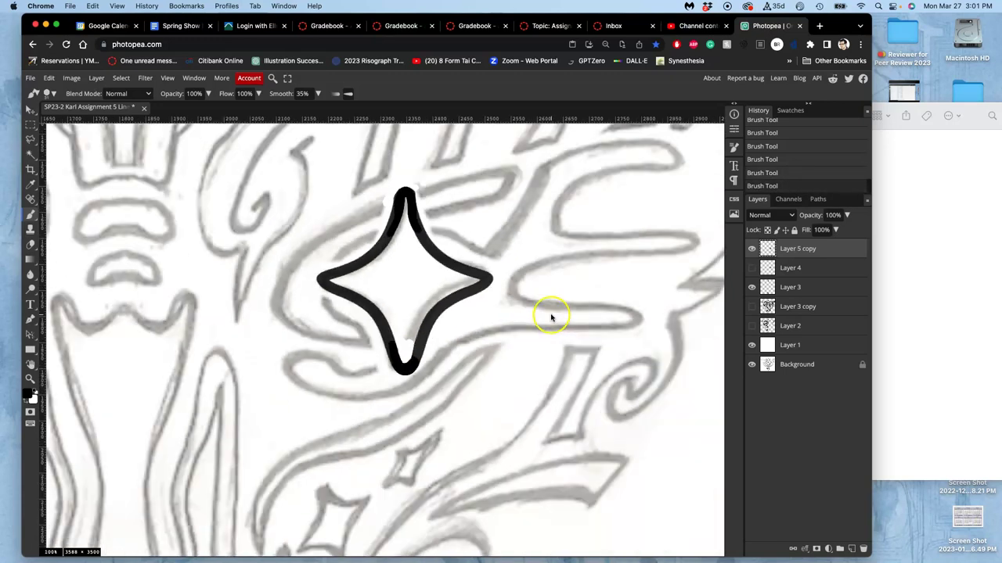
pyautogui.click(751, 249)
pyautogui.click(751, 249)
pyautogui.click(751, 290)
# Turn off Layer 3's swirl strokes and turn on Layer 3 copy's bold black linework.
pyautogui.press('super+minus')
pyautogui.press('super+minus')
pyautogui.press('super+minus')
pyautogui.press('super+minus')
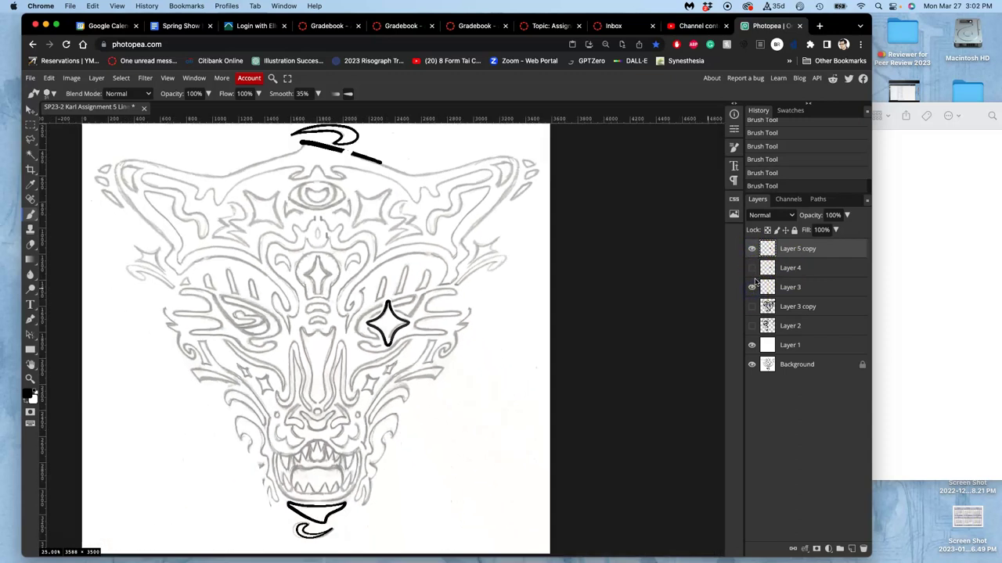
pyautogui.click(751, 289)
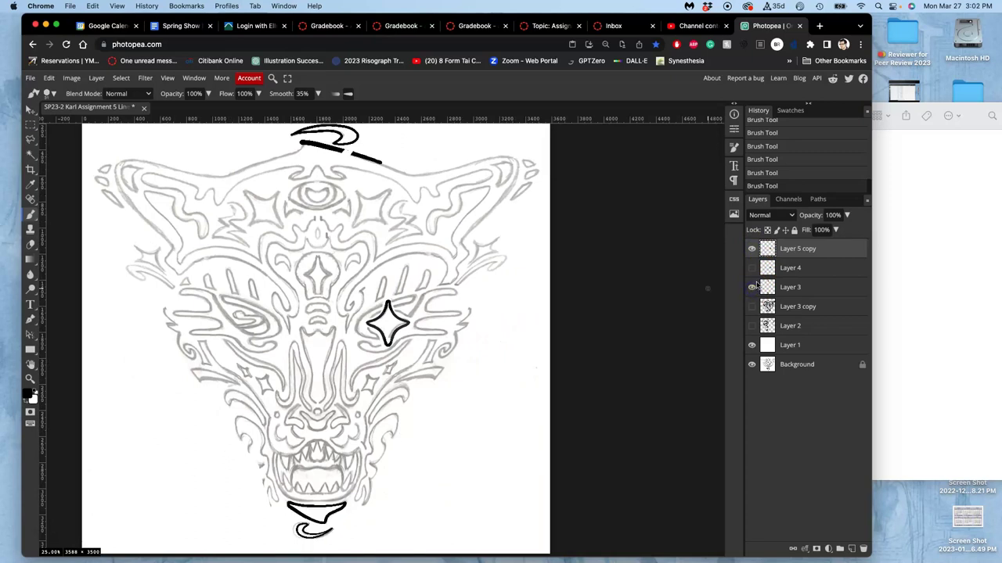
pyautogui.click(785, 274)
pyautogui.click(751, 289)
pyautogui.click(752, 288)
pyautogui.click(749, 288)
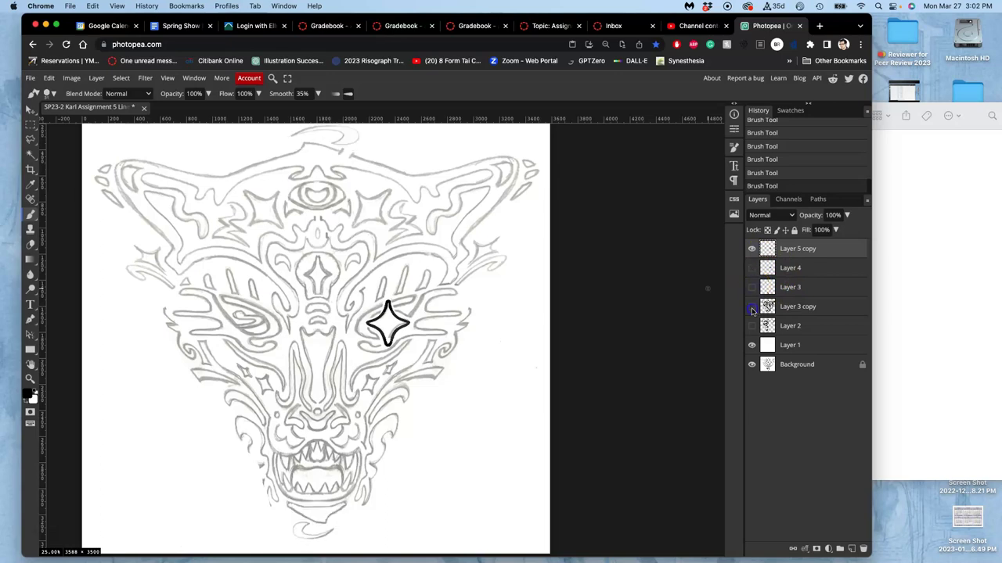
pyautogui.click(751, 307)
pyautogui.moveTo(418, 294); pyautogui.dragTo(429, 309)
pyautogui.scroll(3, 425, 305)
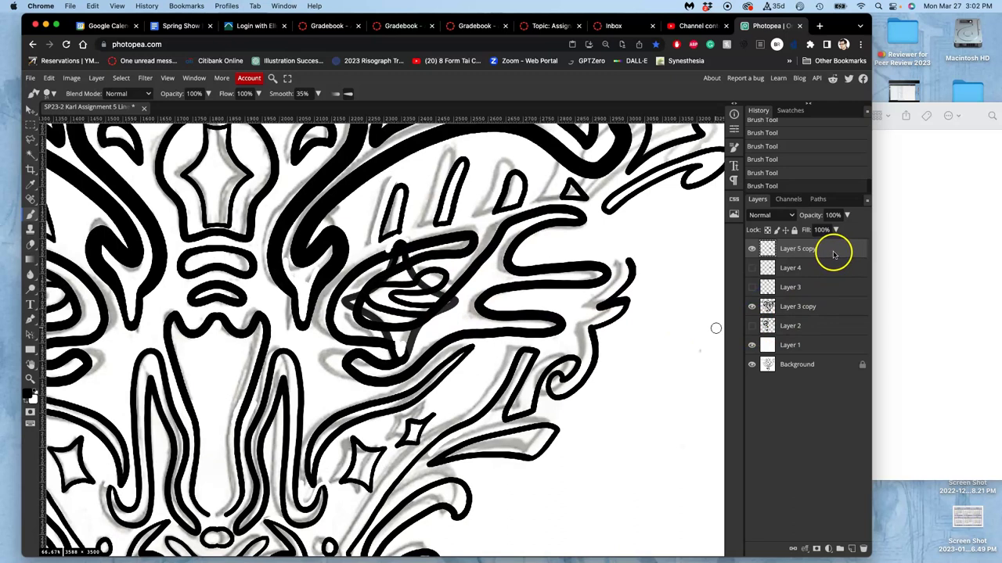
# Add a white Outside Stroke of about 22 px to Layer 5 copy's layer style.
pyautogui.doubleClick(834, 254)
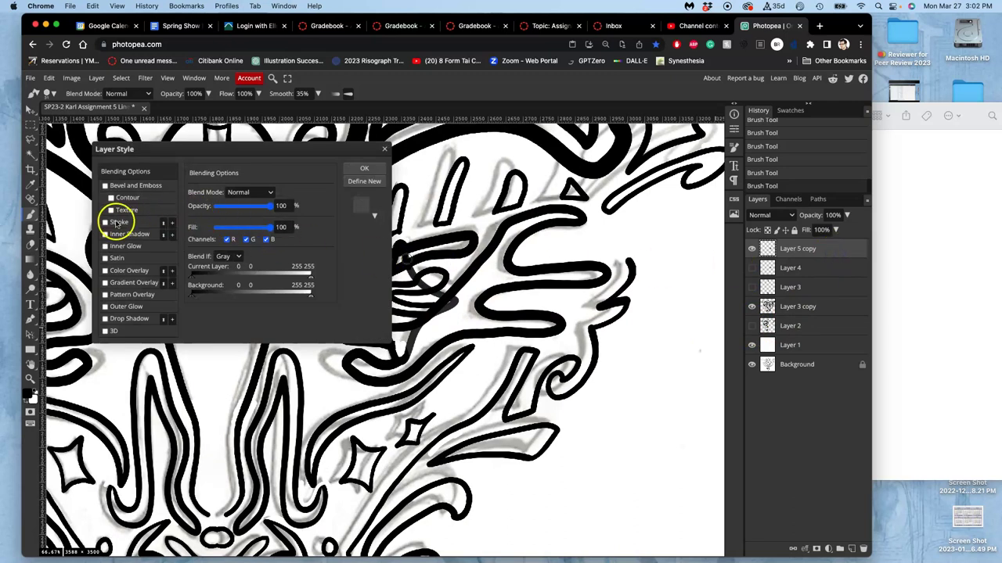
pyautogui.click(122, 223)
pyautogui.click(119, 223)
pyautogui.click(195, 267)
pyautogui.moveTo(192, 247); pyautogui.dragTo(164, 228)
pyautogui.click(364, 239)
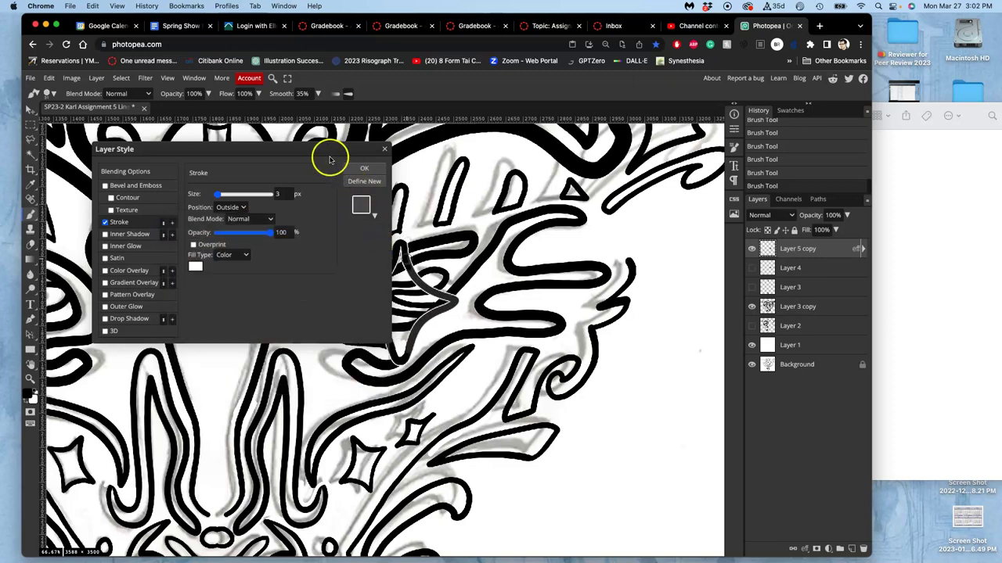
pyautogui.moveTo(324, 152)
pyautogui.mouseDown()
pyautogui.moveTo(409, 167)
pyautogui.moveTo(722, 187)
pyautogui.mouseUp()
pyautogui.moveTo(620, 231)
pyautogui.mouseDown()
pyautogui.moveTo(642, 225)
pyautogui.moveTo(620, 234)
pyautogui.moveTo(630, 238)
pyautogui.mouseUp()
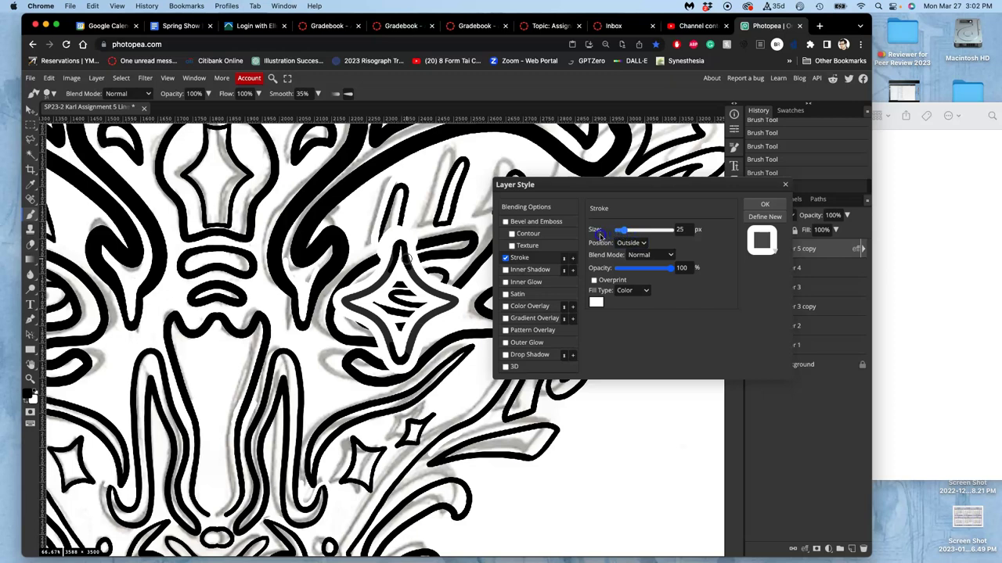
pyautogui.moveTo(604, 232); pyautogui.dragTo(621, 235)
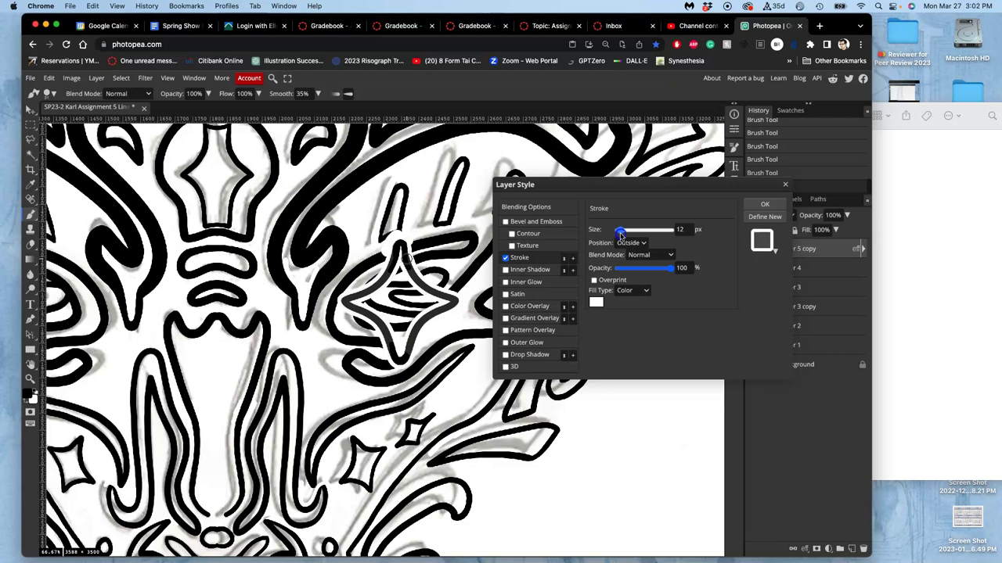
pyautogui.click(763, 204)
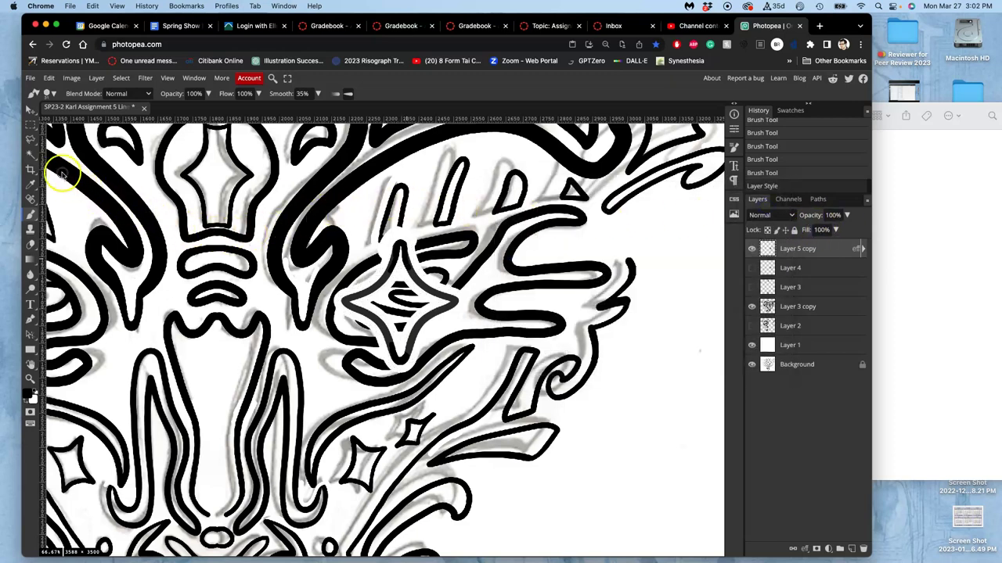
# Magic Wand the star and copy it onto a new layer, Layer 5, then check its opacity.
pyautogui.click(32, 150)
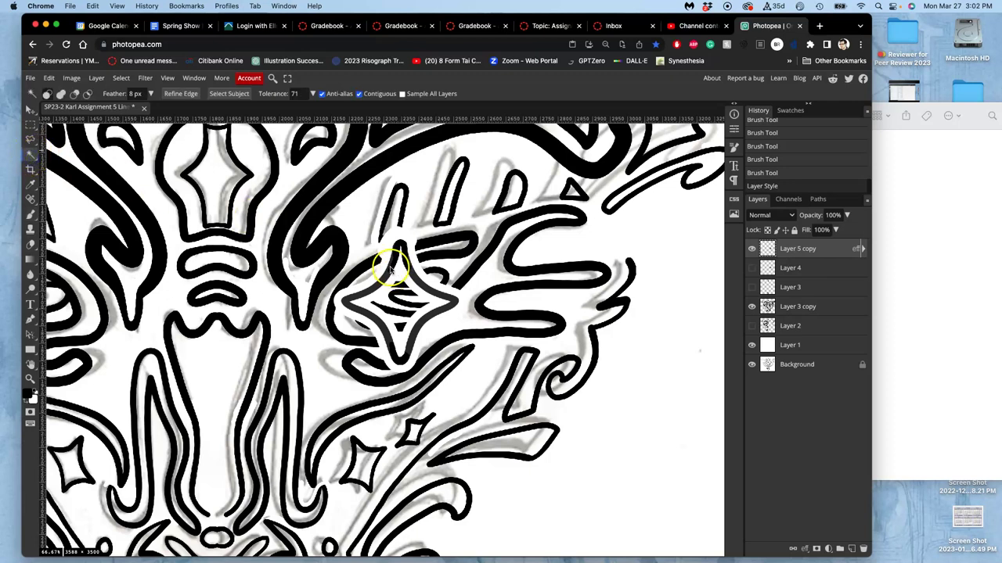
pyautogui.press('super+j')
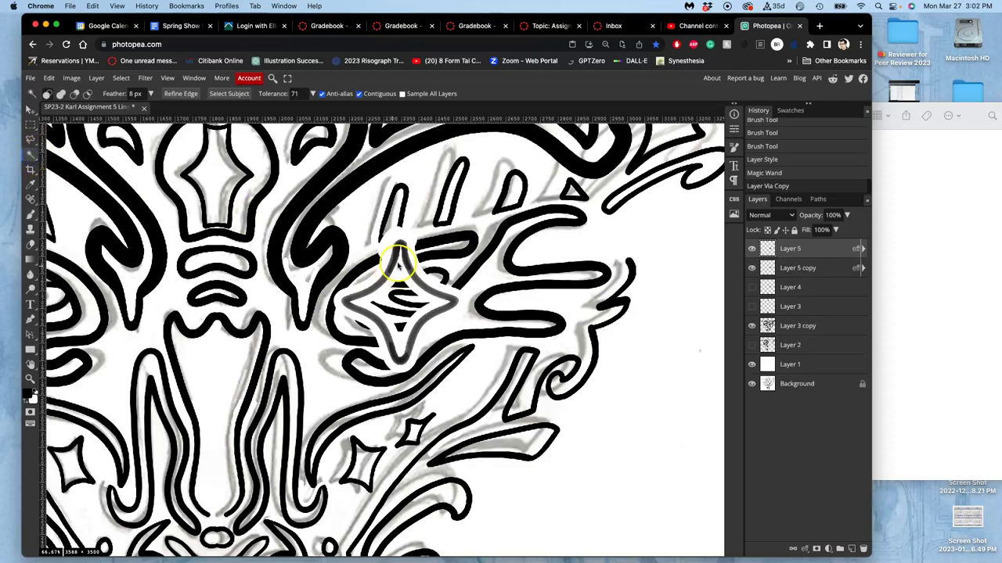
pyautogui.click(824, 270)
pyautogui.press('Delete')
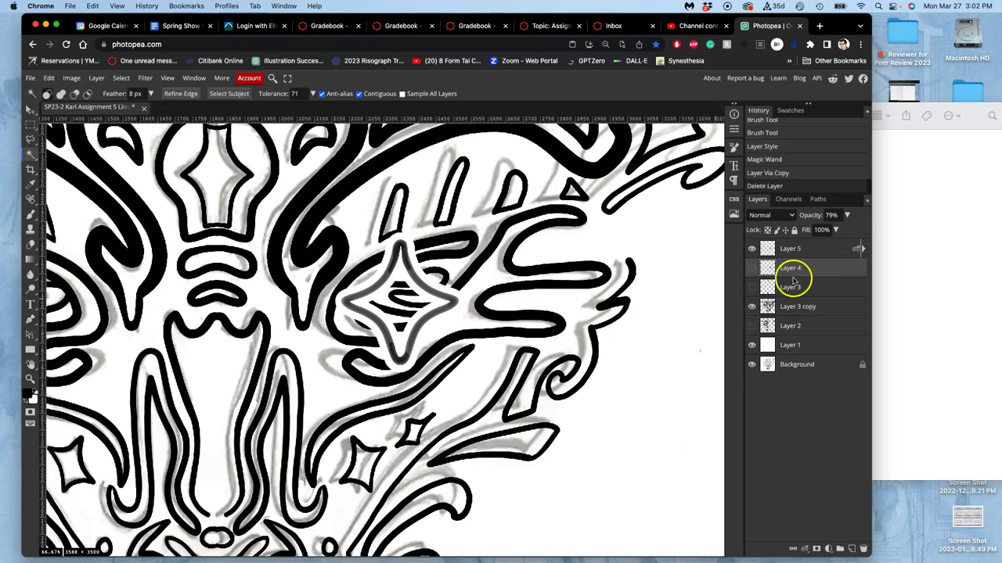
pyautogui.click(827, 248)
pyautogui.click(846, 216)
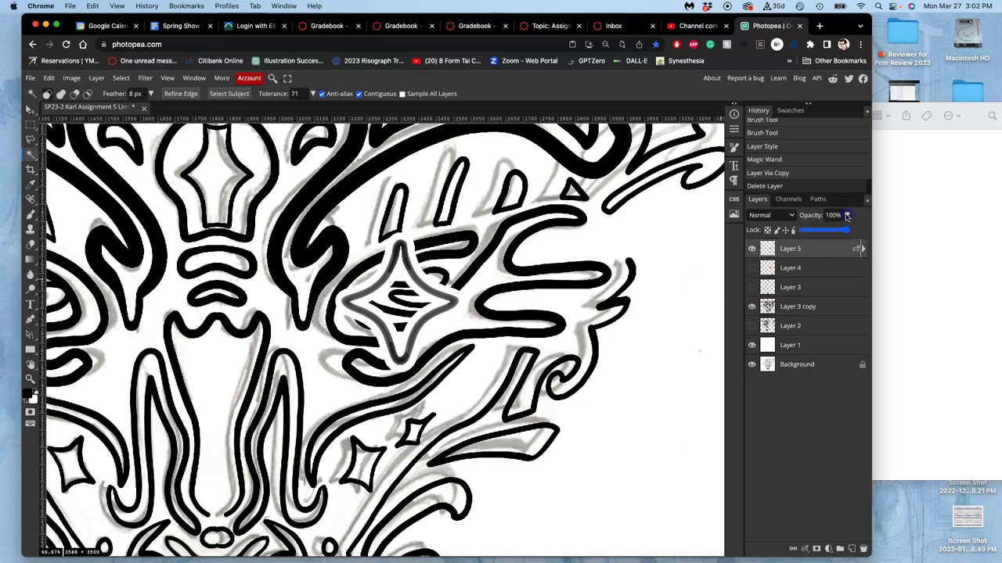
pyautogui.click(813, 256)
# Try duplicating Layer 5 with Multiply blending, undo the copies, and zoom out to the whole head.
pyautogui.hotkey('ctrl', 'j')
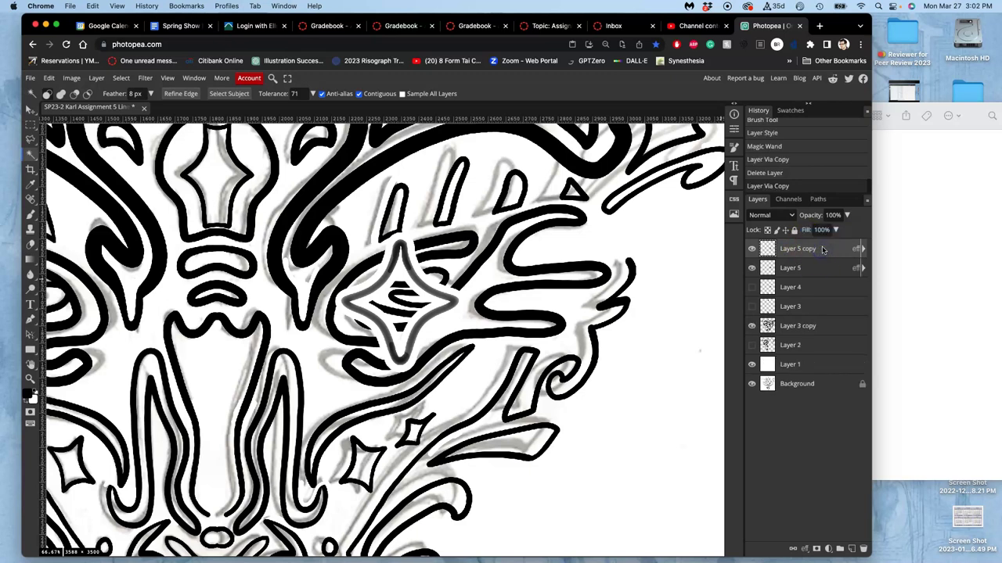
pyautogui.click(771, 215)
pyautogui.click(766, 258)
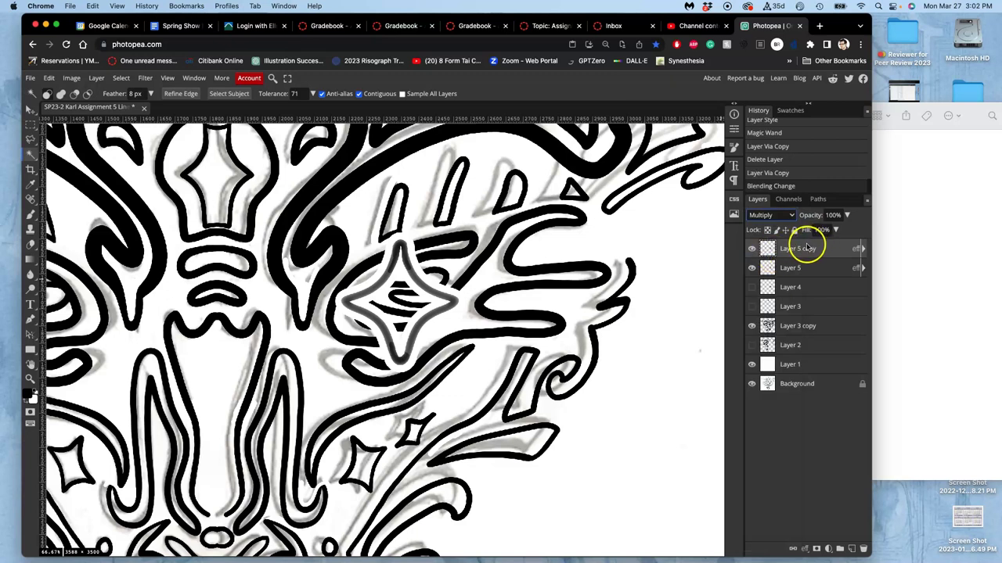
pyautogui.hotkey('ctrl', 'j')
pyautogui.hotkey('ctrl', 'j')
pyautogui.hotkey('ctrl', 'j')
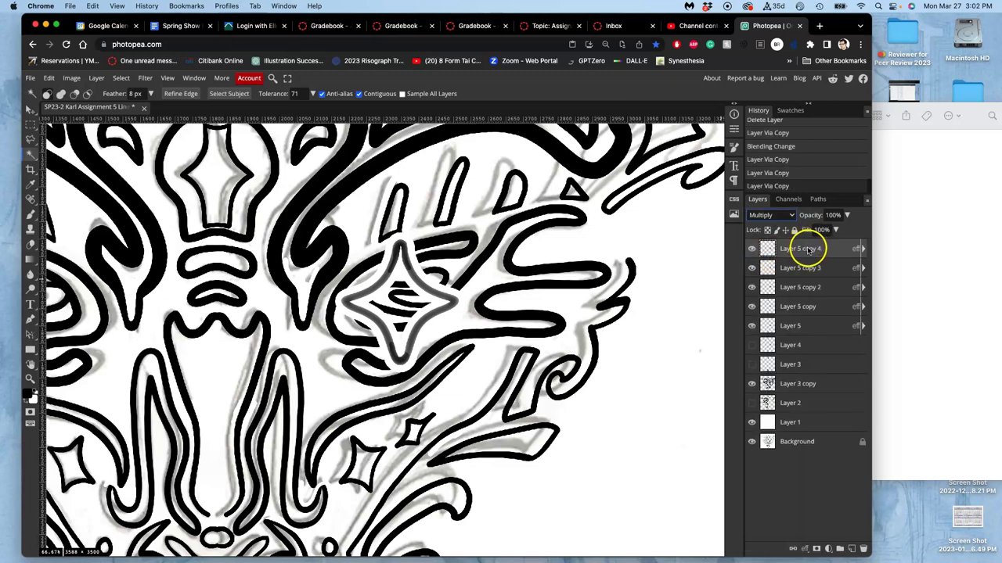
pyautogui.hotkey('ctrl', 'z')
pyautogui.hotkey('ctrl', 'z')
pyautogui.hotkey('ctrl', 'z')
pyautogui.hotkey('ctrl', 'z')
pyautogui.hotkey('ctrl', 'z')
pyautogui.hotkey('ctrl', 'z')
pyautogui.hotkey('ctrl', 'z')
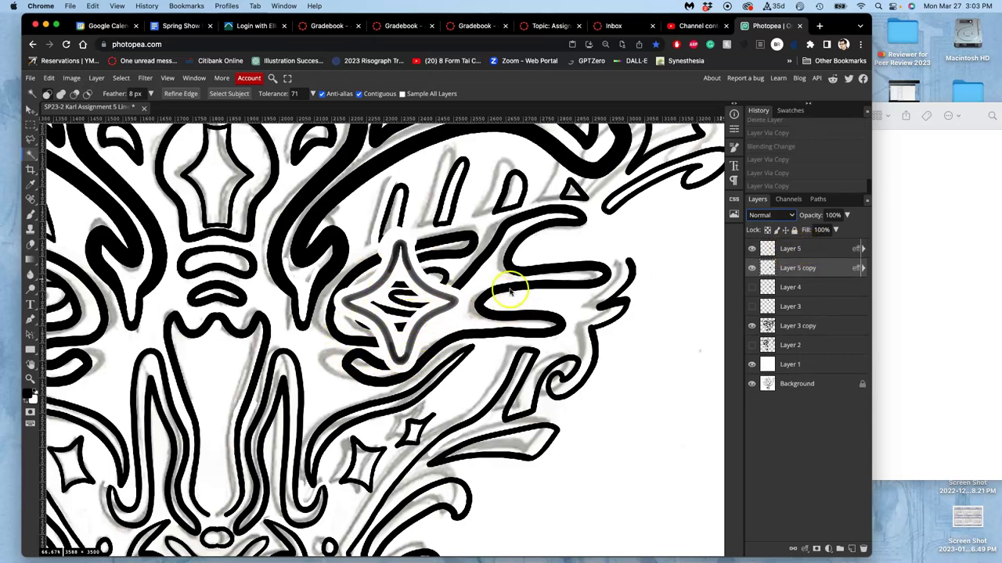
pyautogui.press('super+minus')
pyautogui.press('super+minus')
pyautogui.press('super+minus')
pyautogui.press('super+minus')
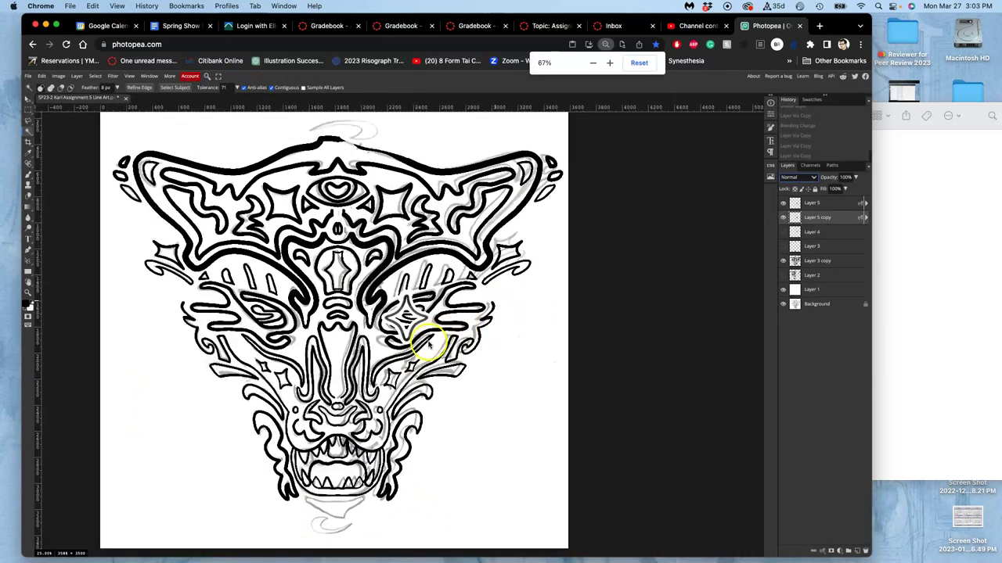
# Revert the layer reorder, star copy and outline style by returning to an earlier Brush Tool History state.
pyautogui.click(783, 234)
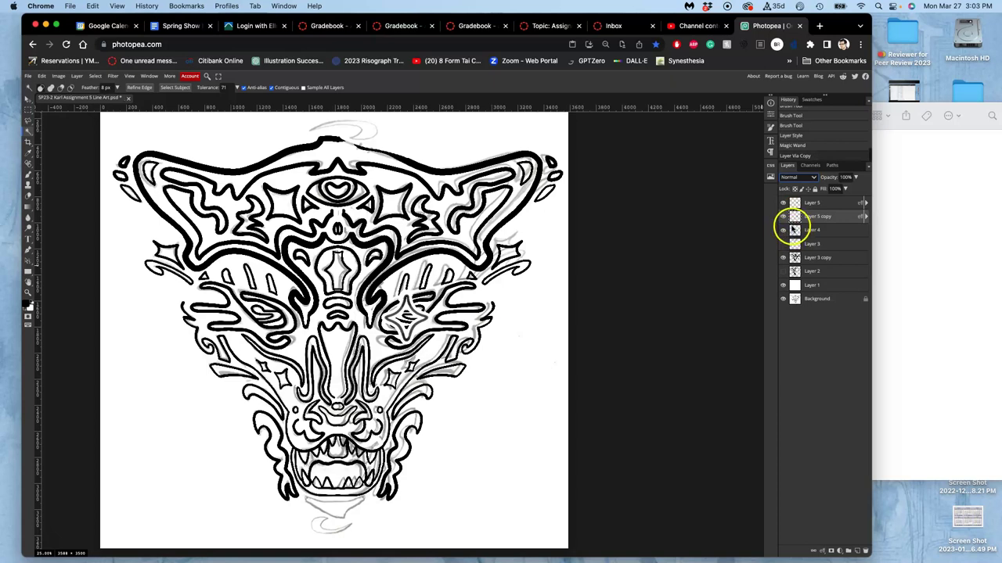
pyautogui.click(783, 244)
pyautogui.click(783, 244)
pyautogui.moveTo(812, 219); pyautogui.dragTo(810, 235)
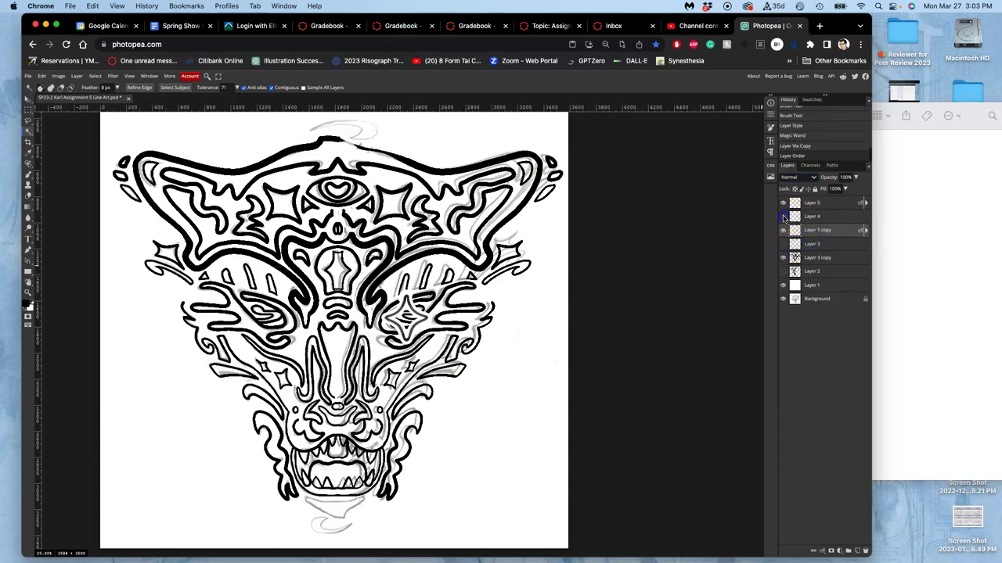
pyautogui.click(785, 204)
pyautogui.click(794, 145)
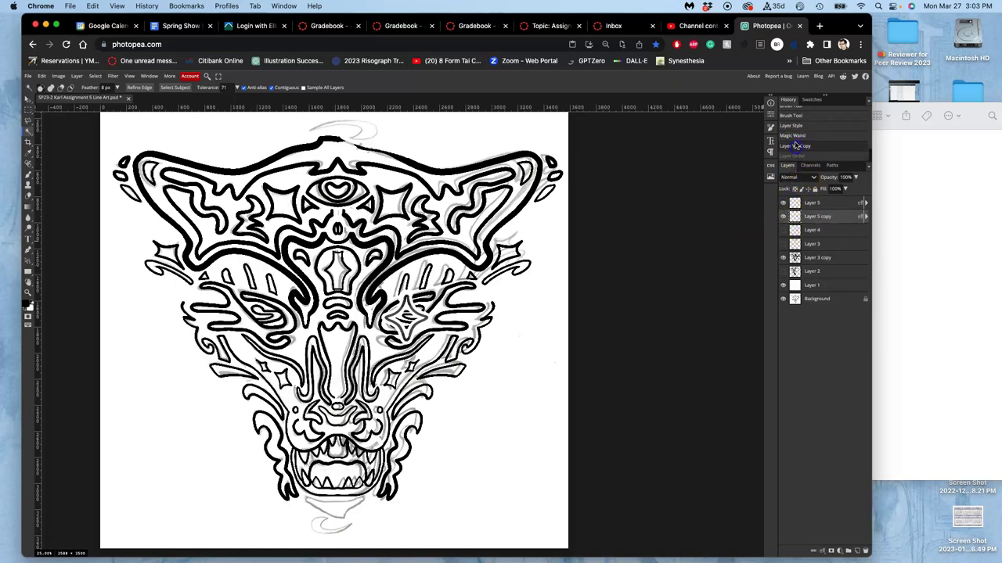
pyautogui.click(794, 136)
pyautogui.click(794, 126)
pyautogui.click(795, 116)
# Show Layer 3 copy's bold linework and hide the sketch Background layer.
pyautogui.click(783, 217)
pyautogui.click(783, 244)
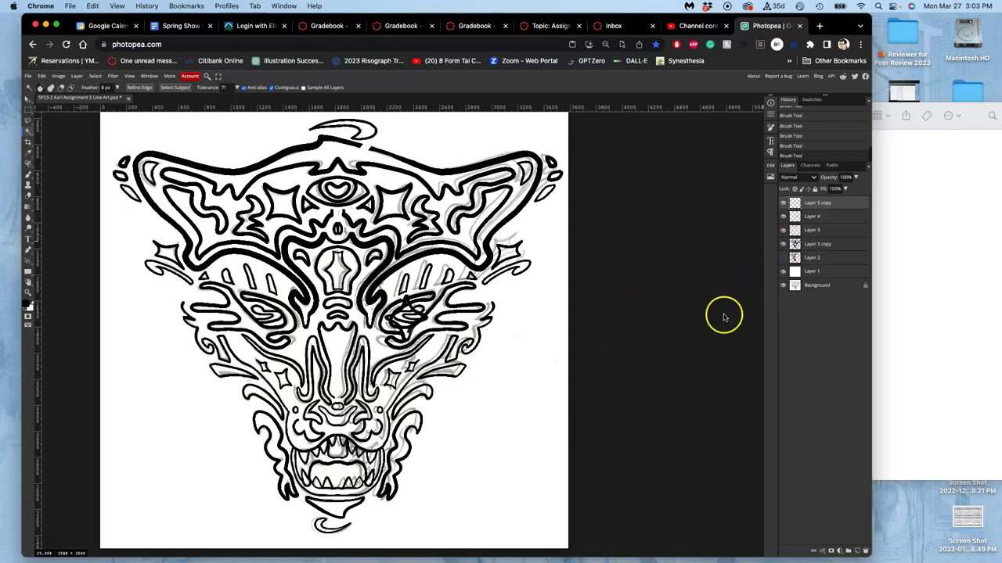
pyautogui.click(784, 272)
pyautogui.click(783, 272)
pyautogui.click(784, 268)
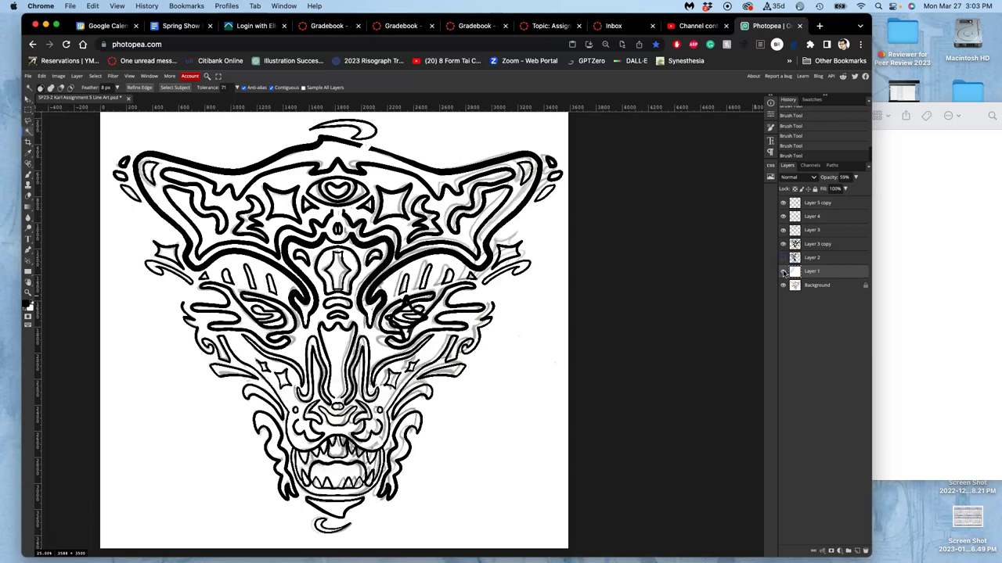
pyautogui.click(783, 285)
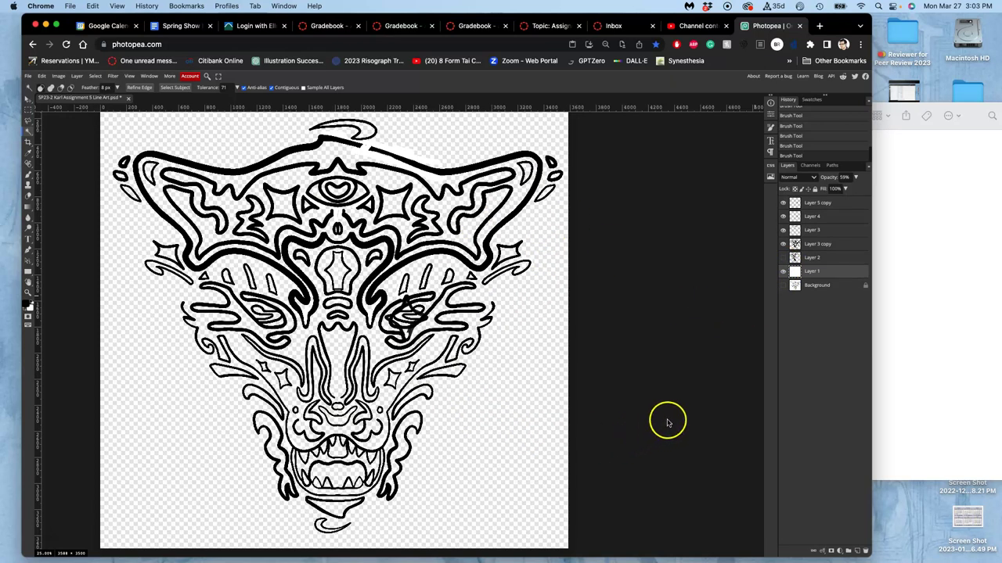
# Hide Layer 4 and make Layer 5 copy the active layer.
pyautogui.click(784, 217)
pyautogui.click(814, 219)
pyautogui.press('super+equal')
pyautogui.press('super+equal')
pyautogui.press('super+equal')
pyautogui.press('super+equal')
pyautogui.press('super+equal')
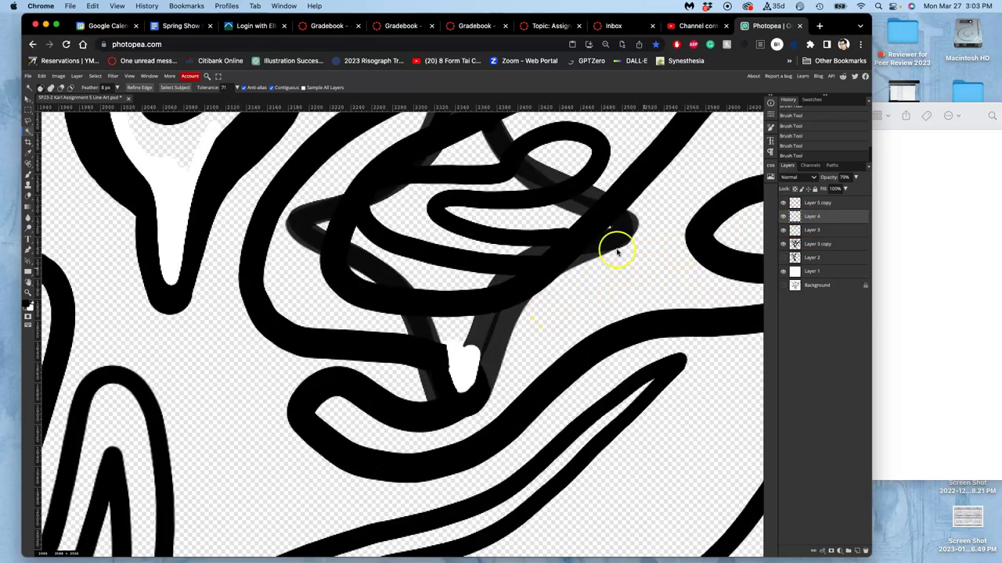
pyautogui.click(783, 204)
pyautogui.click(783, 204)
pyautogui.click(784, 220)
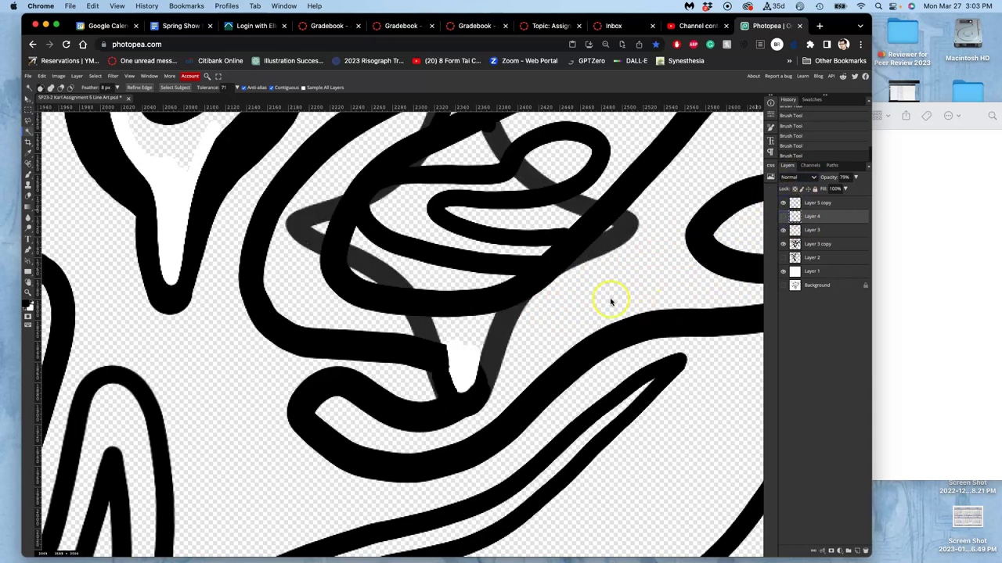
pyautogui.click(814, 204)
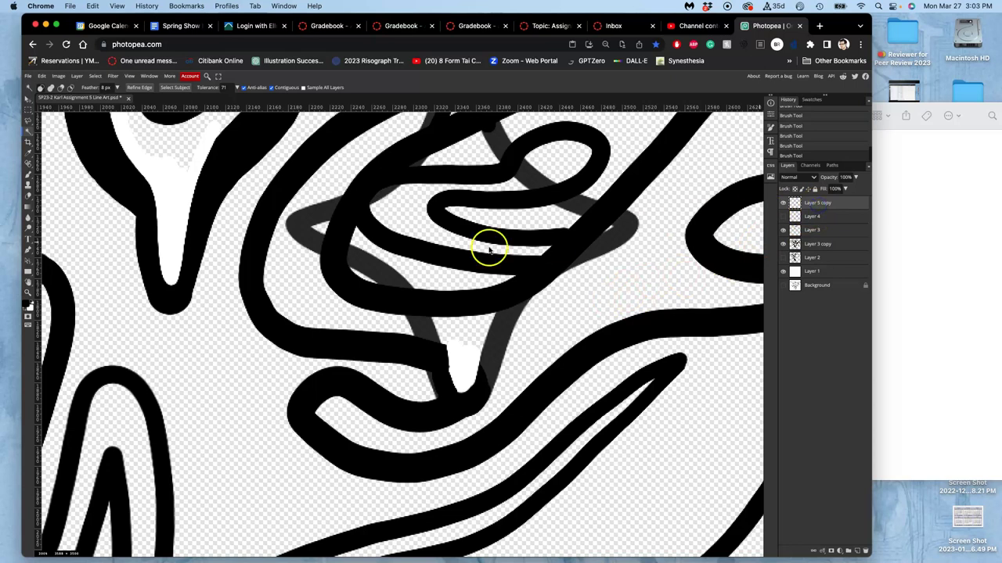
# Fill the inside of the star white with the Paint Bucket.
pyautogui.click(29, 187)
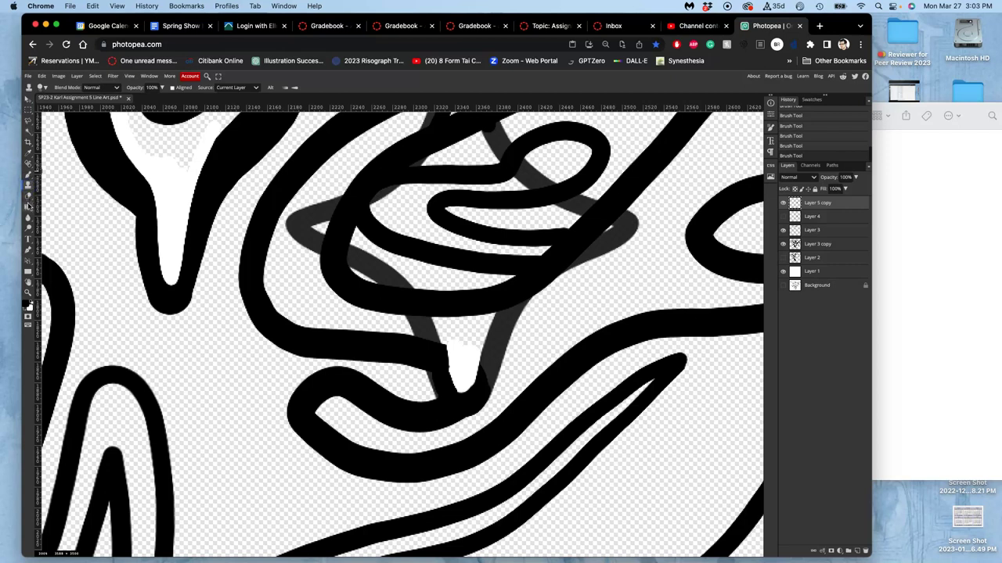
pyautogui.rightClick(28, 206)
pyautogui.click(53, 217)
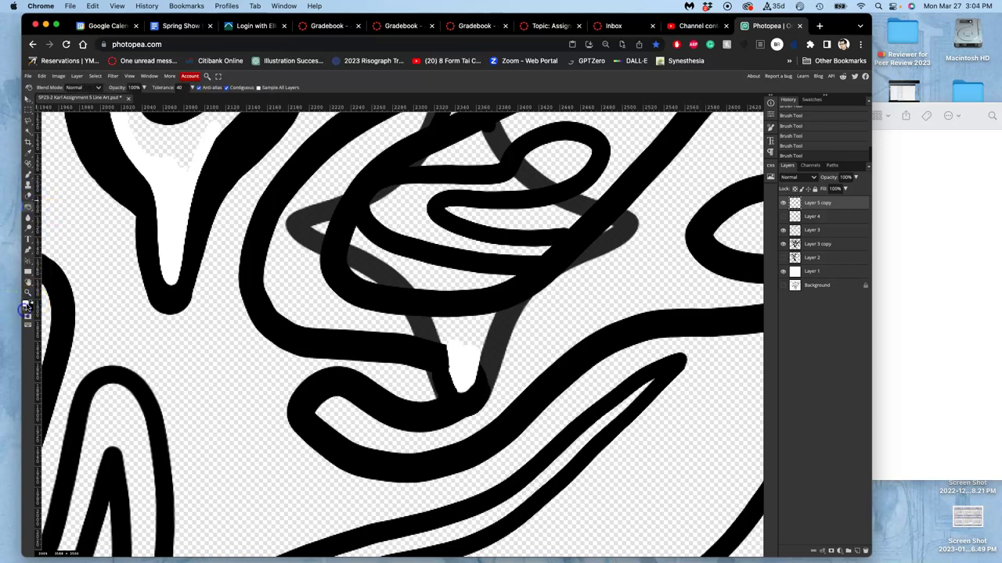
pyautogui.click(479, 216)
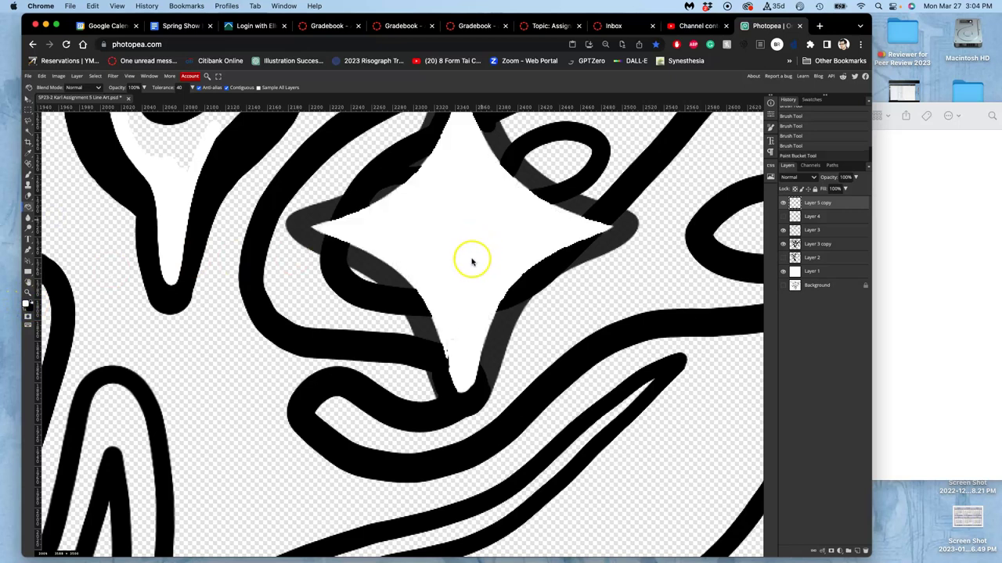
pyautogui.press('super+minus')
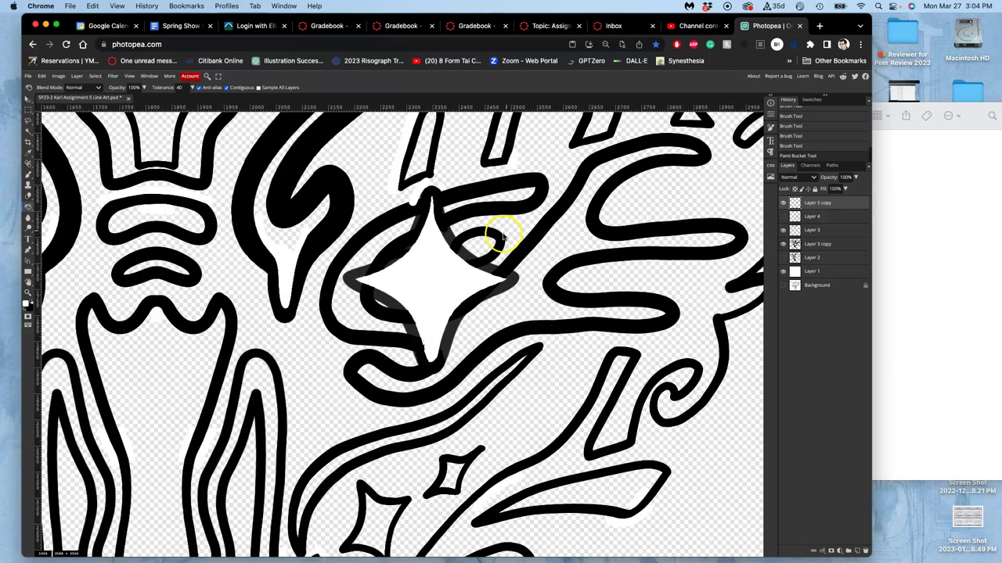
# Magic Wand the stray white fleck and the star's white fill, deleting each.
pyautogui.click(28, 131)
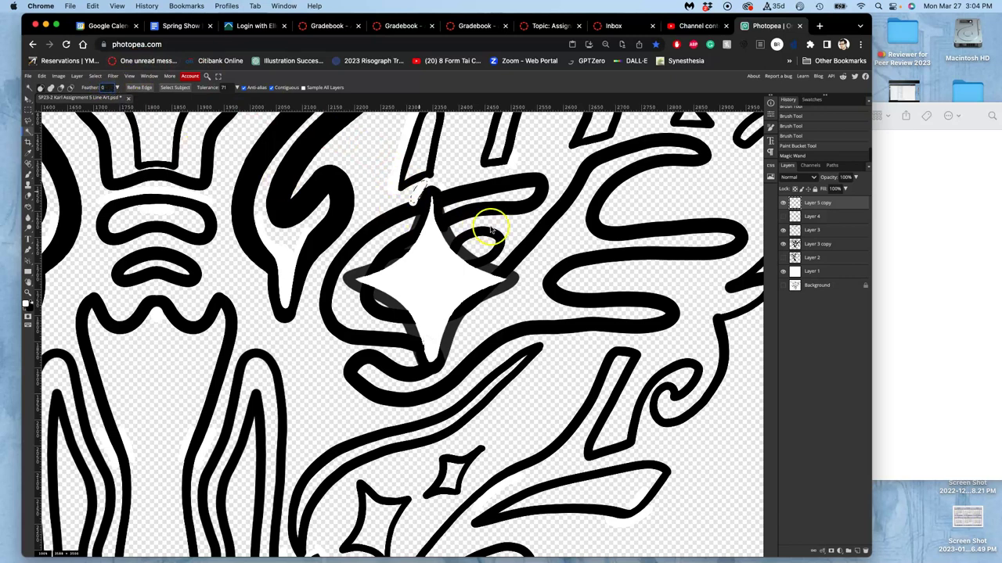
pyautogui.click(427, 183)
pyautogui.click(427, 182)
pyautogui.press('Delete')
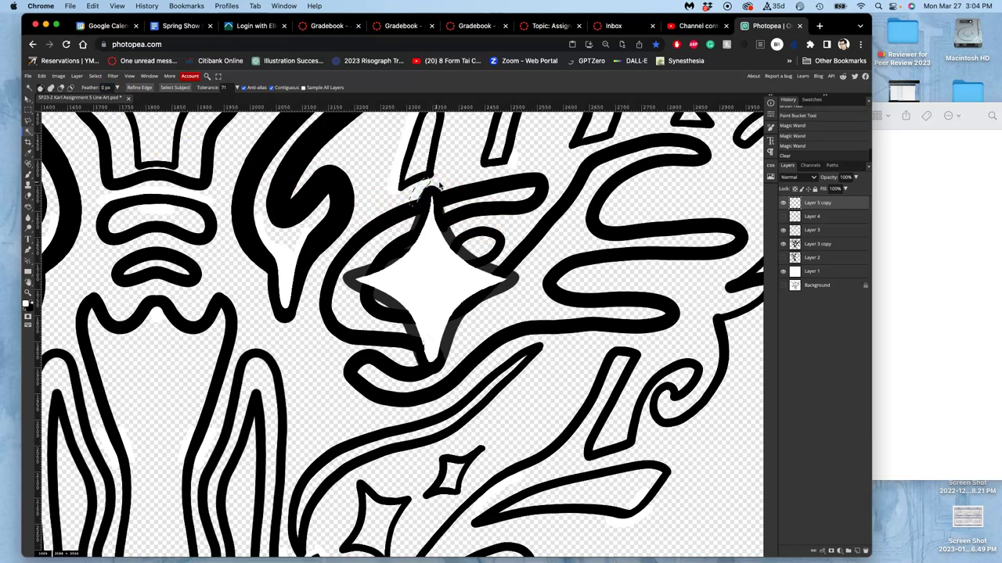
pyautogui.click(428, 282)
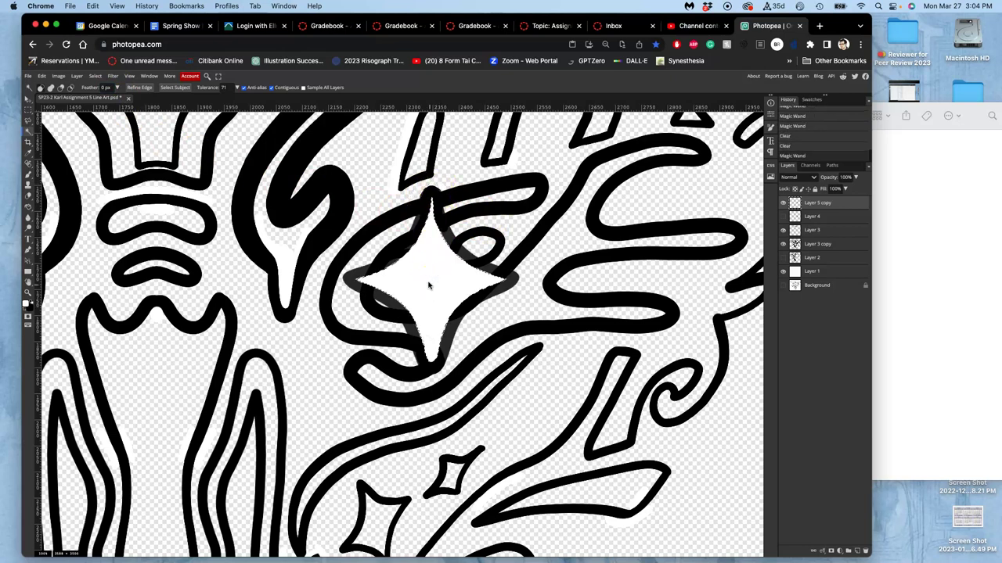
pyautogui.press('Delete')
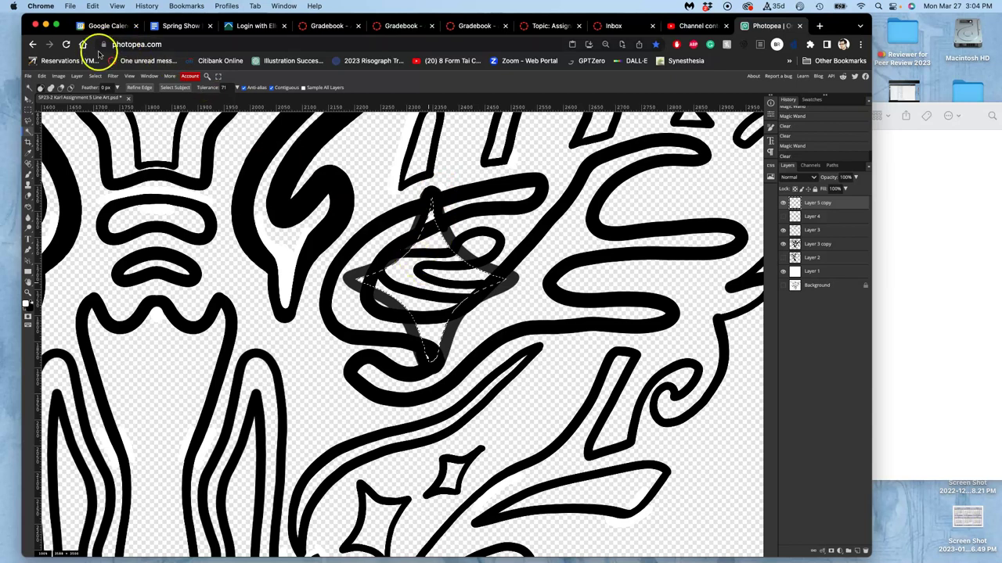
# Select the star with the Magic Wand and fill it with White via Edit > Fill.
pyautogui.click(411, 276)
pyautogui.click(345, 235)
pyautogui.click(376, 276)
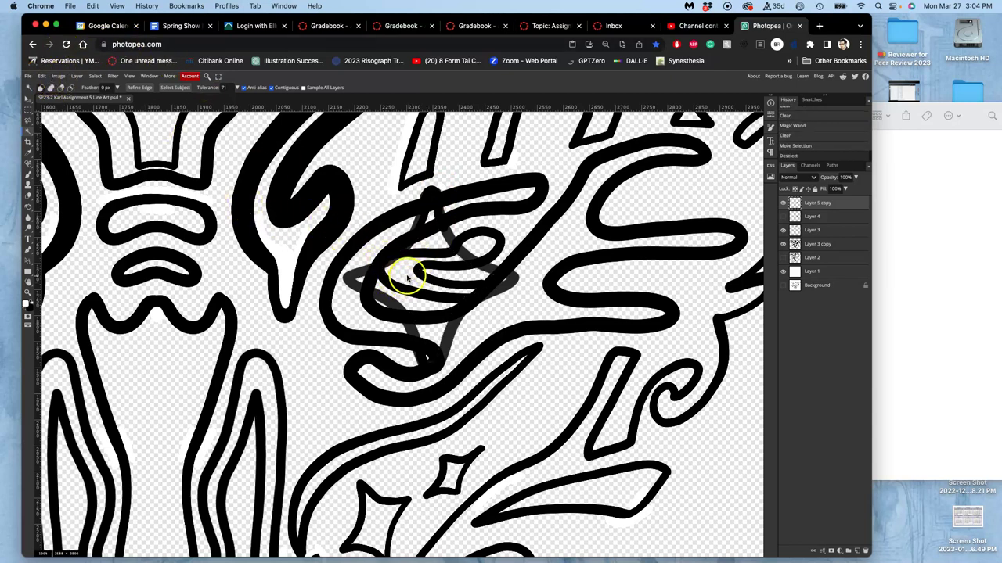
pyautogui.click(44, 76)
pyautogui.click(49, 195)
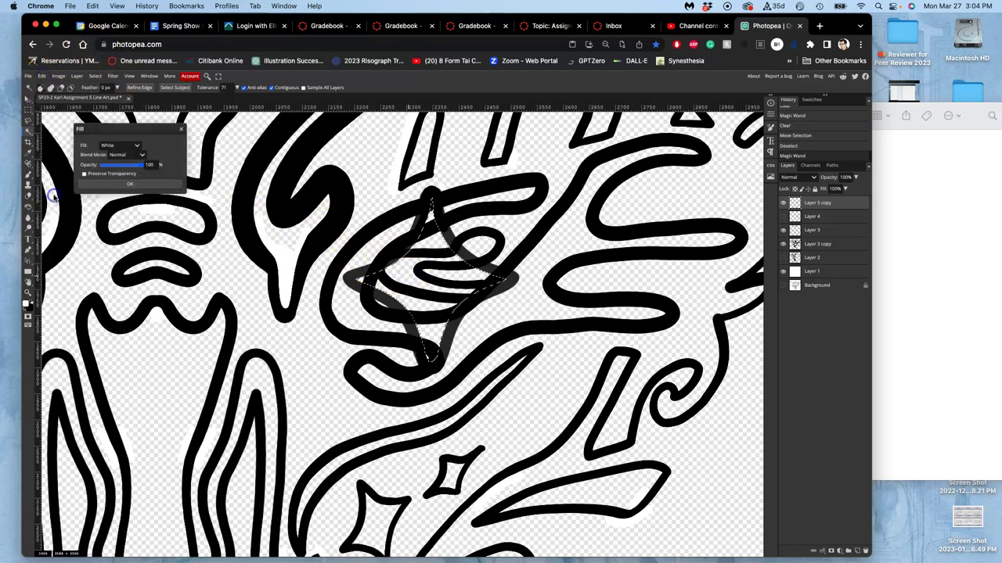
pyautogui.click(124, 185)
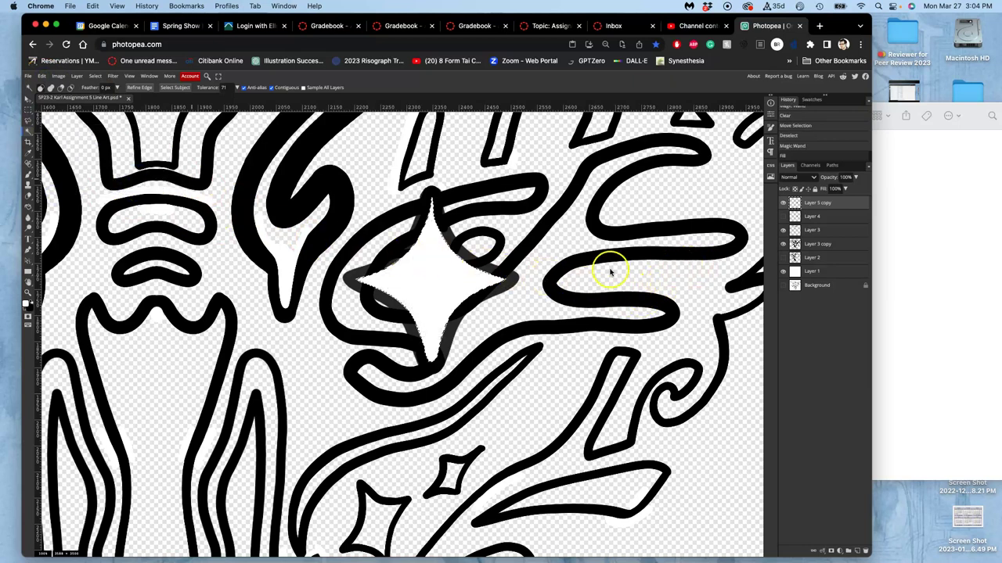
# Reselect the star interior, fill it White again, and deselect.
pyautogui.click(436, 192)
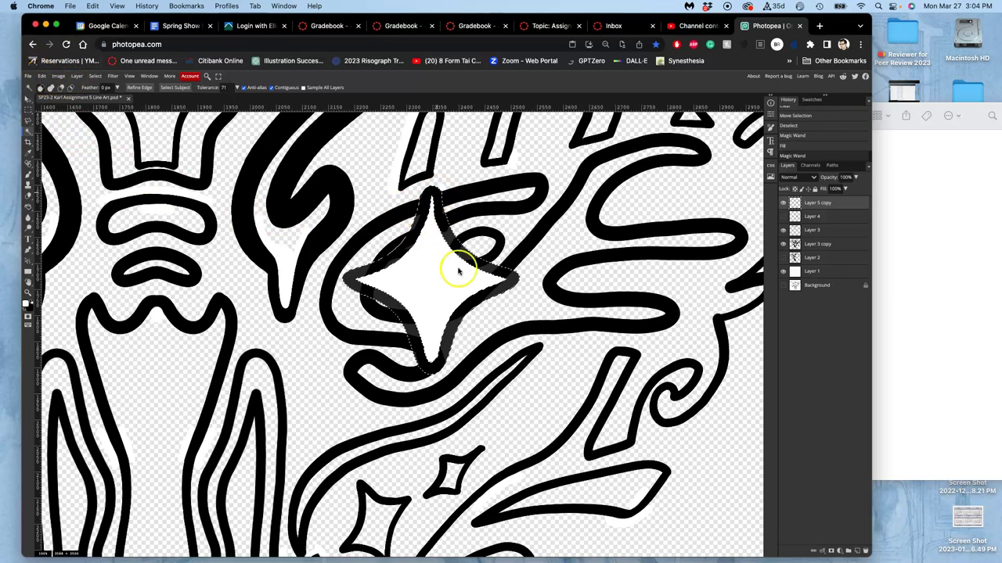
pyautogui.click(508, 289)
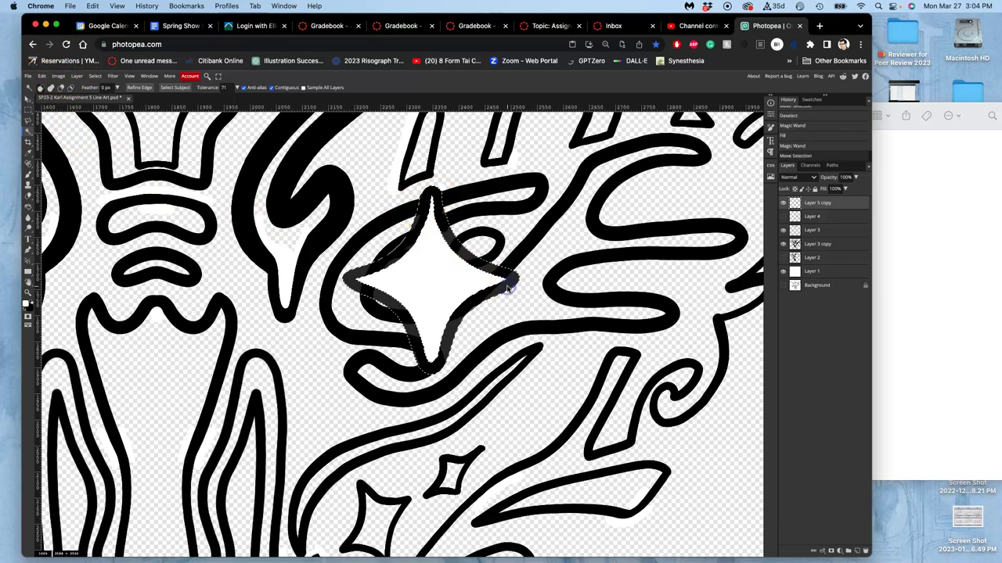
pyautogui.click(42, 76)
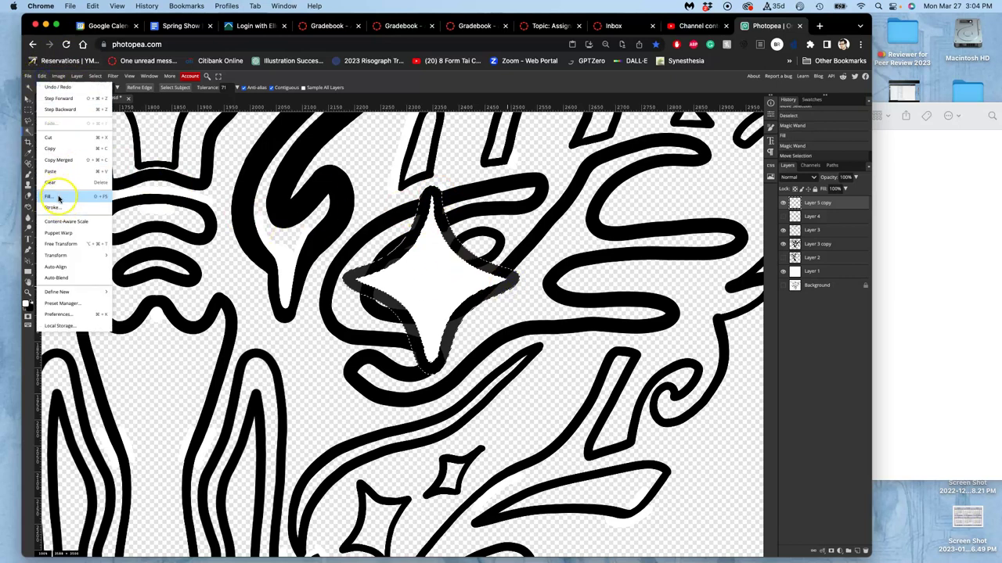
pyautogui.click(58, 198)
pyautogui.click(132, 147)
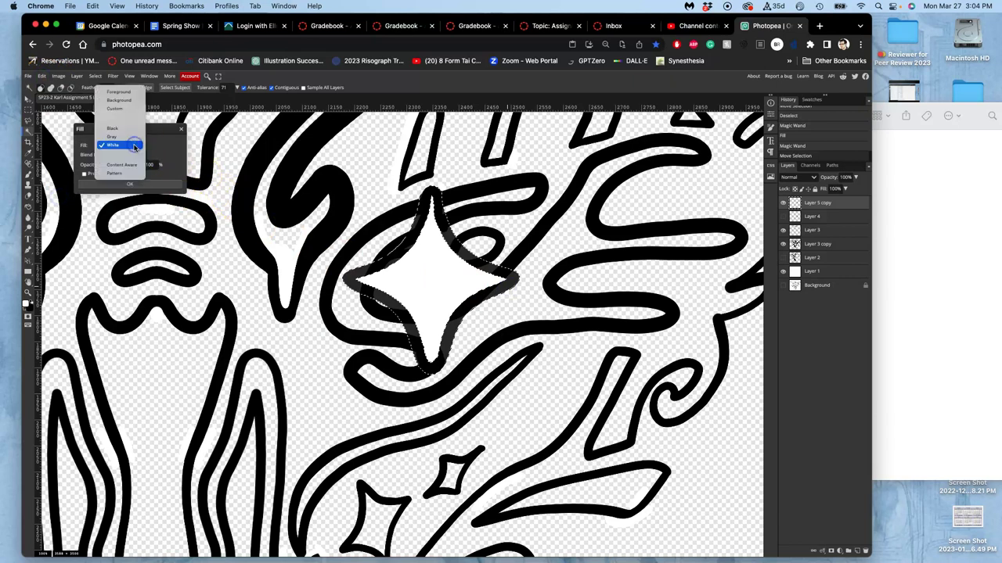
pyautogui.click(132, 147)
pyautogui.click(124, 185)
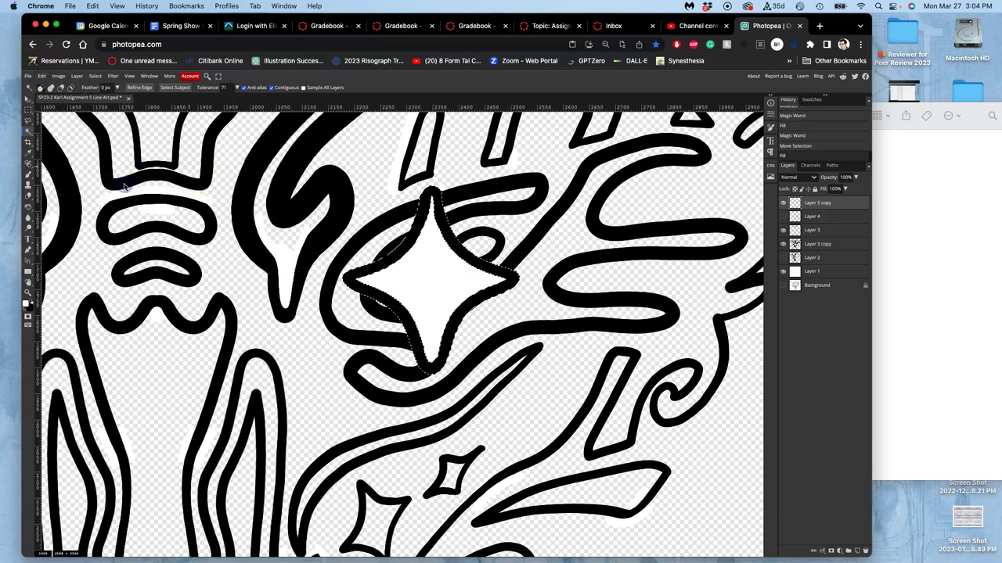
pyautogui.press('super+d')
# Give Layer 5 copy a 17 px white Outside Stroke layer style.
pyautogui.doubleClick(840, 204)
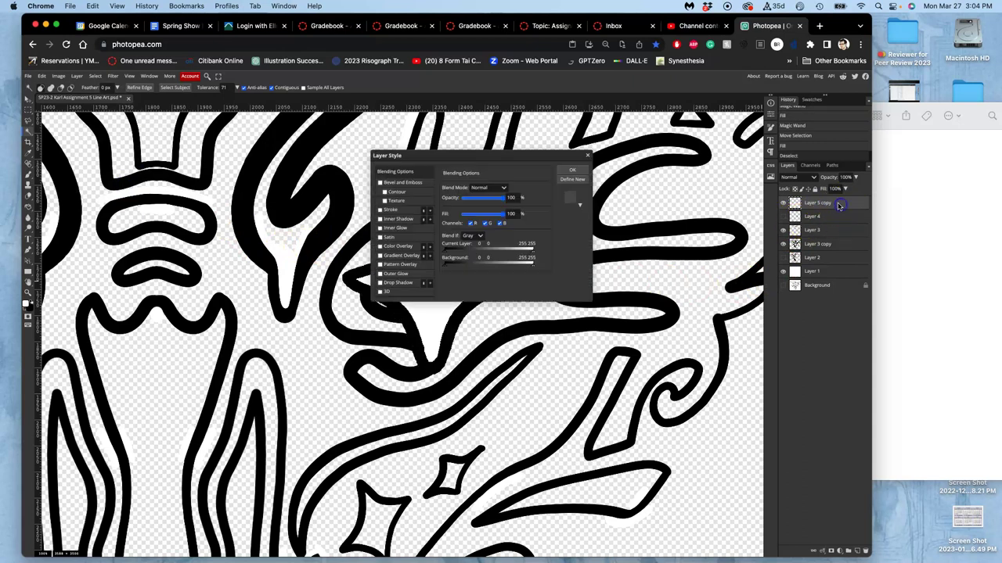
pyautogui.moveTo(425, 157); pyautogui.dragTo(632, 159)
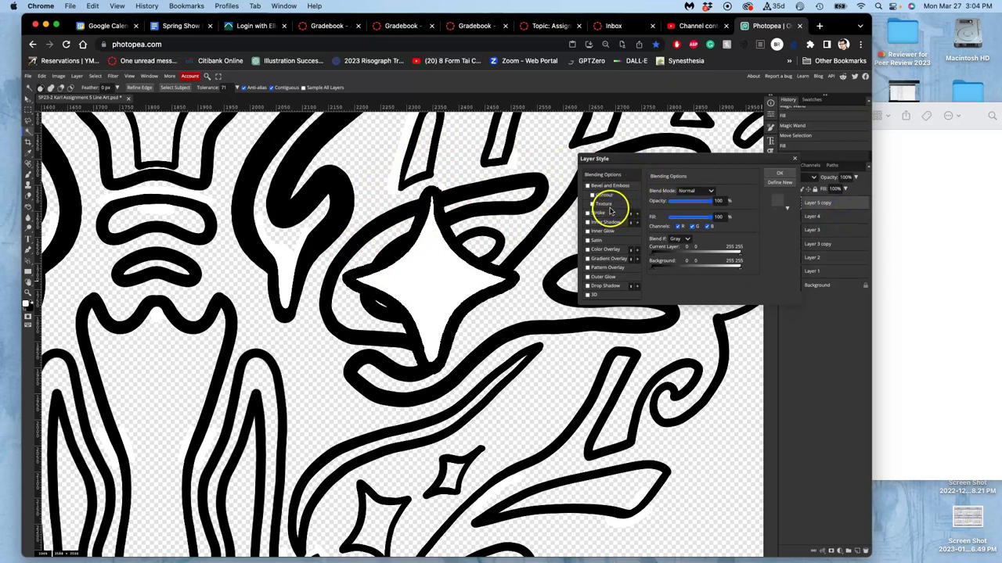
pyautogui.click(588, 214)
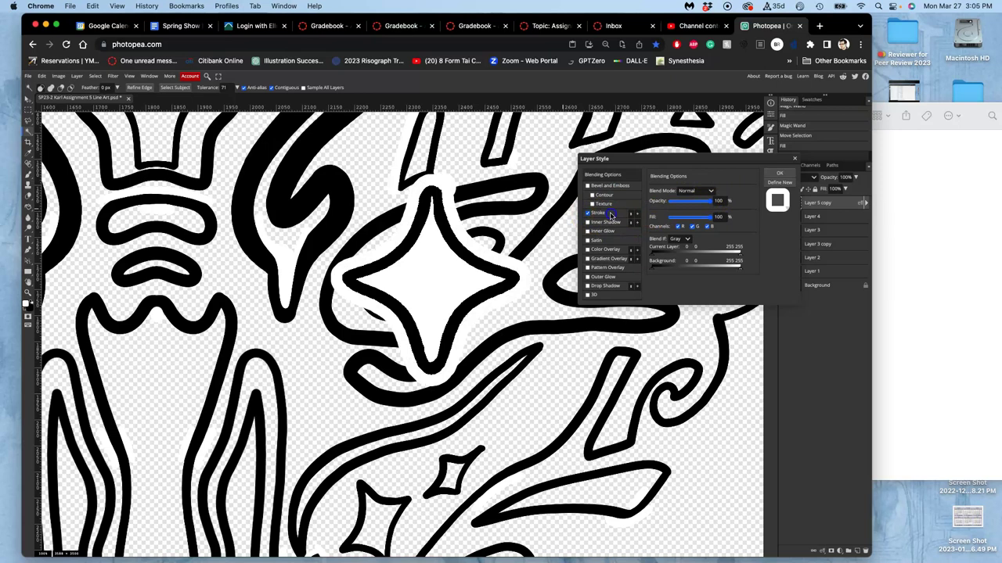
pyautogui.click(607, 214)
pyautogui.moveTo(677, 193); pyautogui.dragTo(671, 195)
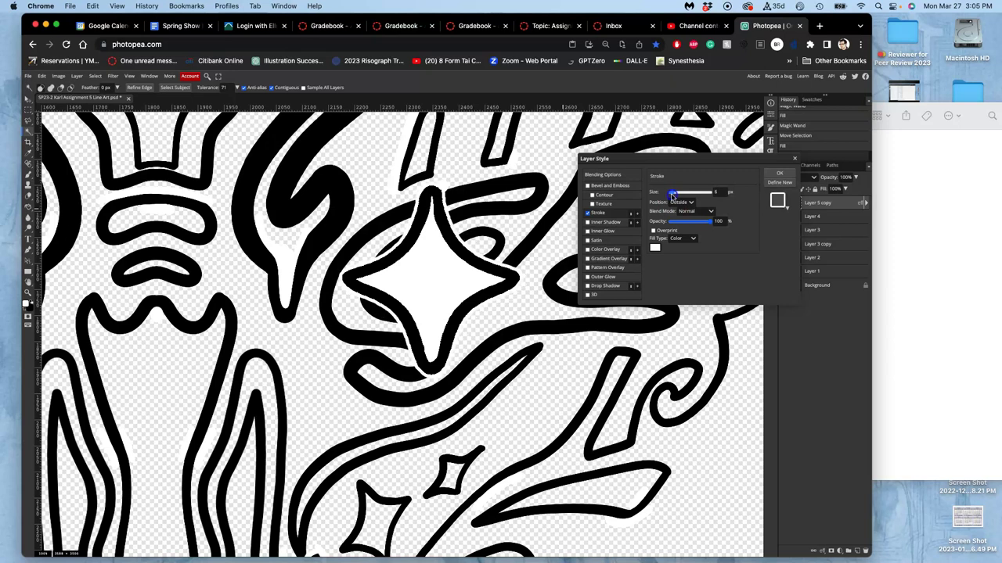
pyautogui.moveTo(670, 196); pyautogui.dragTo(674, 196)
pyautogui.click(780, 173)
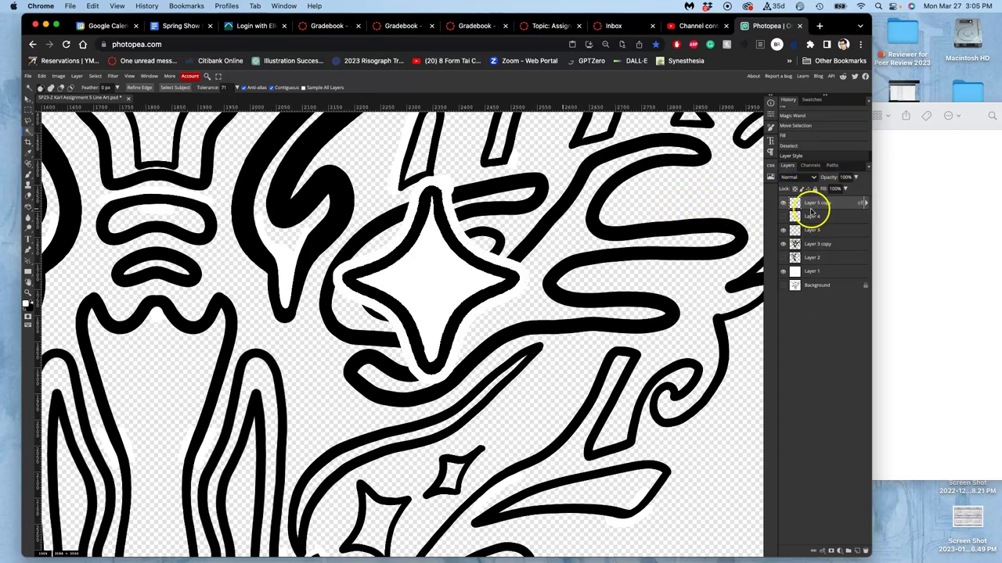
# Shrink the star slightly with Free Transform and commit the resize.
pyautogui.press('alt+super+t')
pyautogui.moveTo(520, 184); pyautogui.dragTo(508, 194)
pyautogui.press('Return')
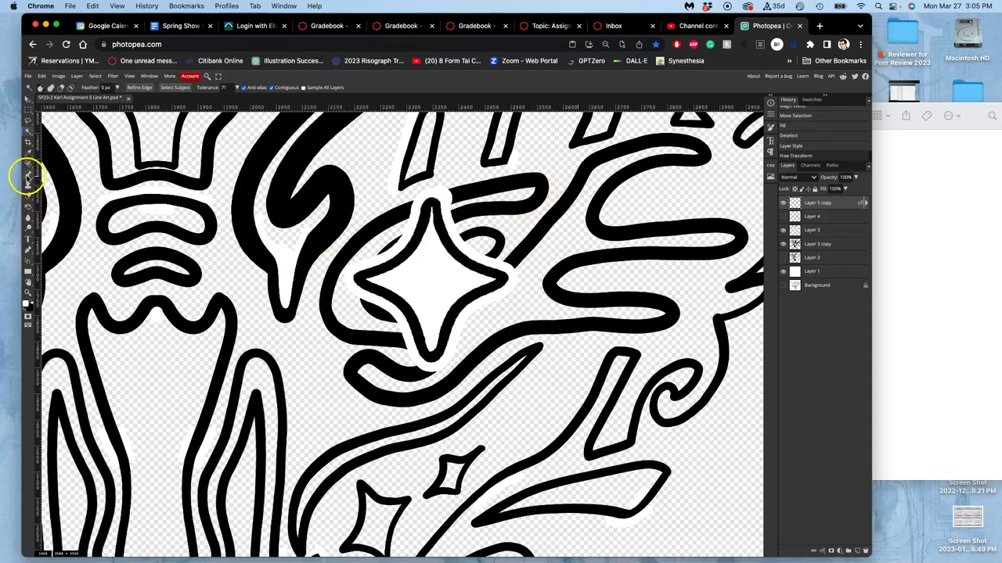
# Paint along the star's outline with the Brush to tidy its edges.
pyautogui.click(28, 176)
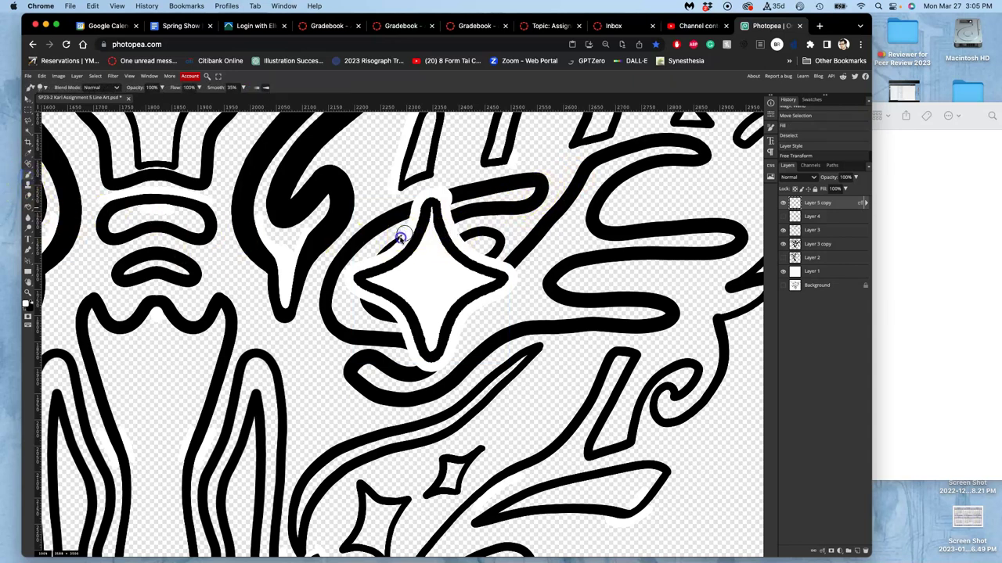
pyautogui.click(378, 251)
pyautogui.click(46, 87)
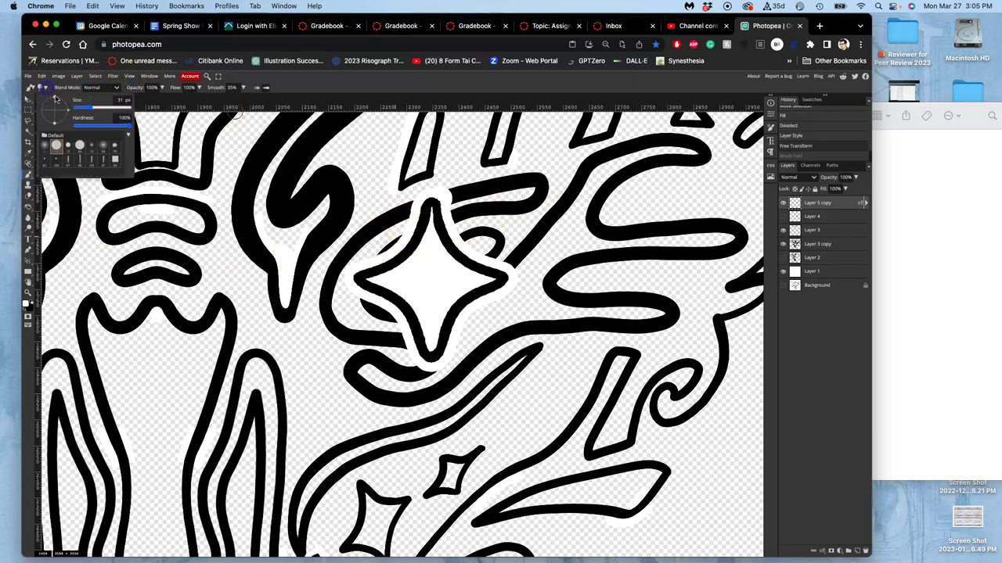
pyautogui.moveTo(395, 280)
pyautogui.mouseDown()
pyautogui.moveTo(397, 245)
pyautogui.moveTo(387, 248)
pyautogui.moveTo(397, 241)
pyautogui.mouseUp()
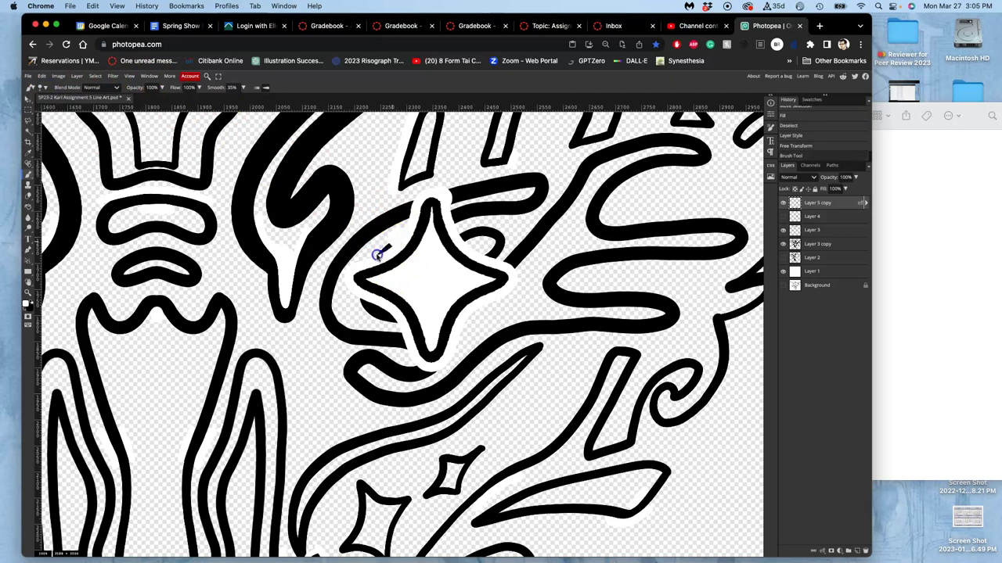
pyautogui.moveTo(371, 261)
pyautogui.mouseDown()
pyautogui.moveTo(442, 256)
pyautogui.moveTo(495, 274)
pyautogui.moveTo(480, 271)
pyautogui.moveTo(421, 312)
pyautogui.moveTo(399, 312)
pyautogui.moveTo(438, 371)
pyautogui.moveTo(515, 300)
pyautogui.mouseUp()
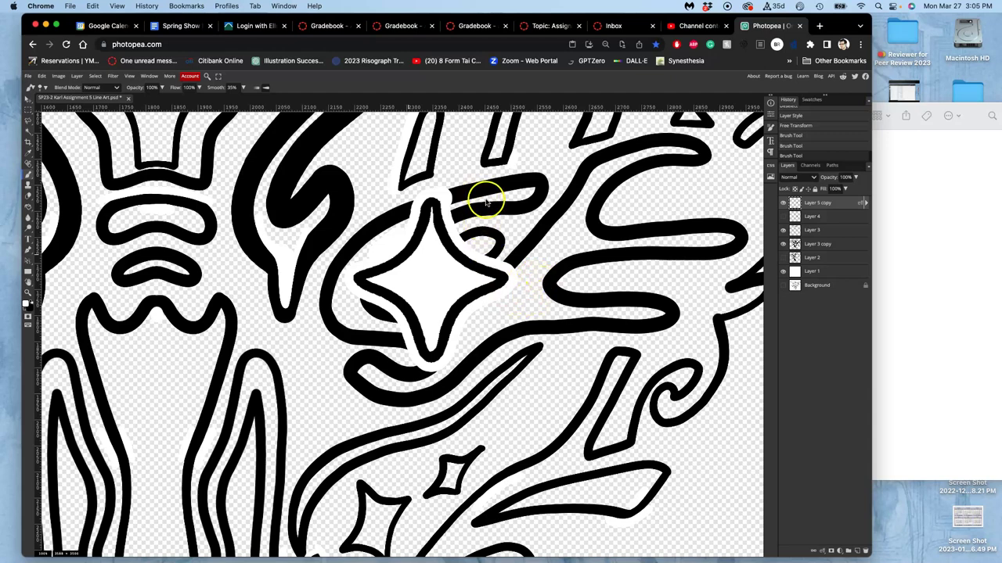
pyautogui.scroll(-5, 486, 201)
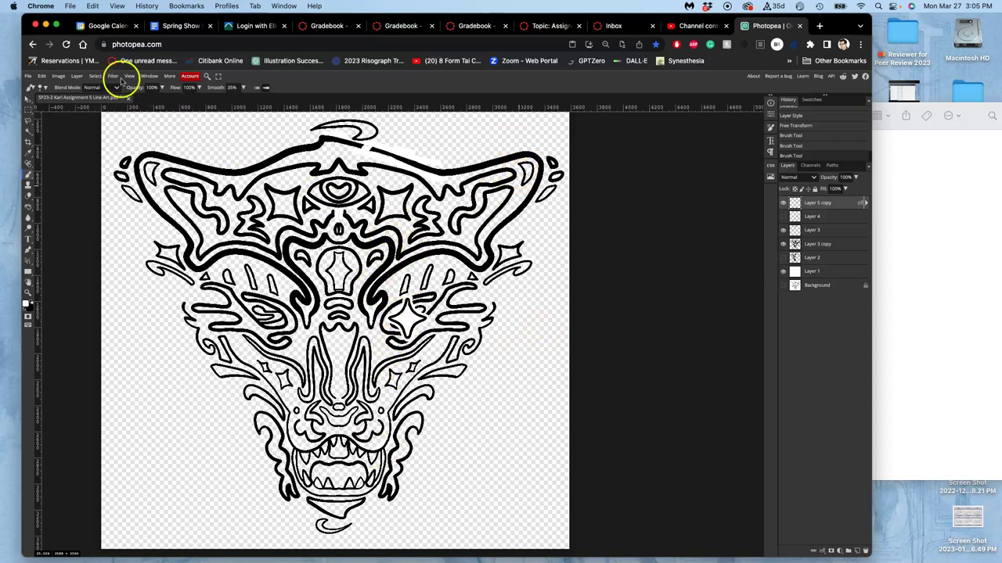
# Set Layer 1's opacity to 100% so the white background is fully opaque.
pyautogui.click(810, 272)
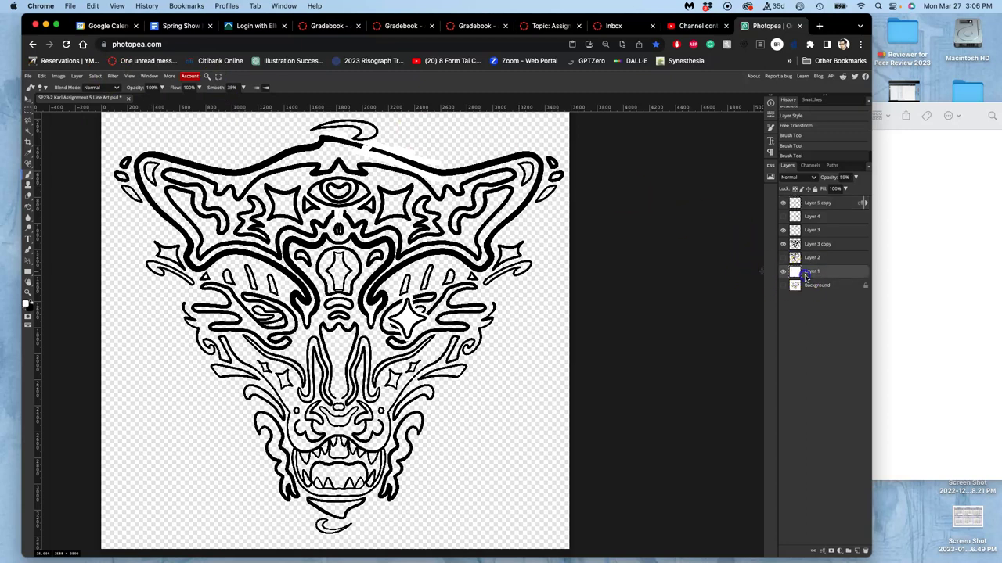
pyautogui.click(856, 177)
pyautogui.moveTo(843, 189); pyautogui.dragTo(861, 189)
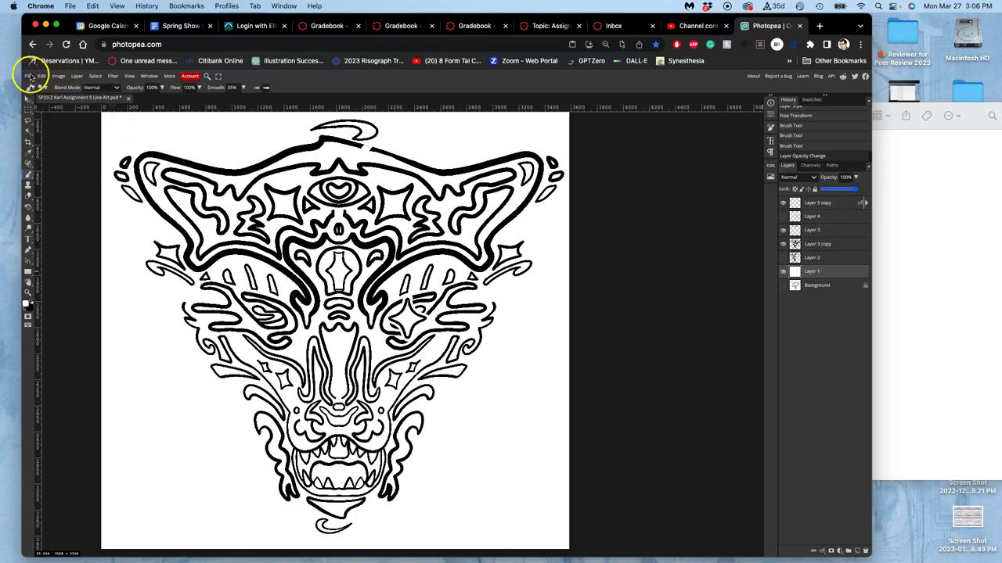
# Look over the File save options and check the PSD file on the desktop.
pyautogui.click(29, 76)
pyautogui.click(37, 150)
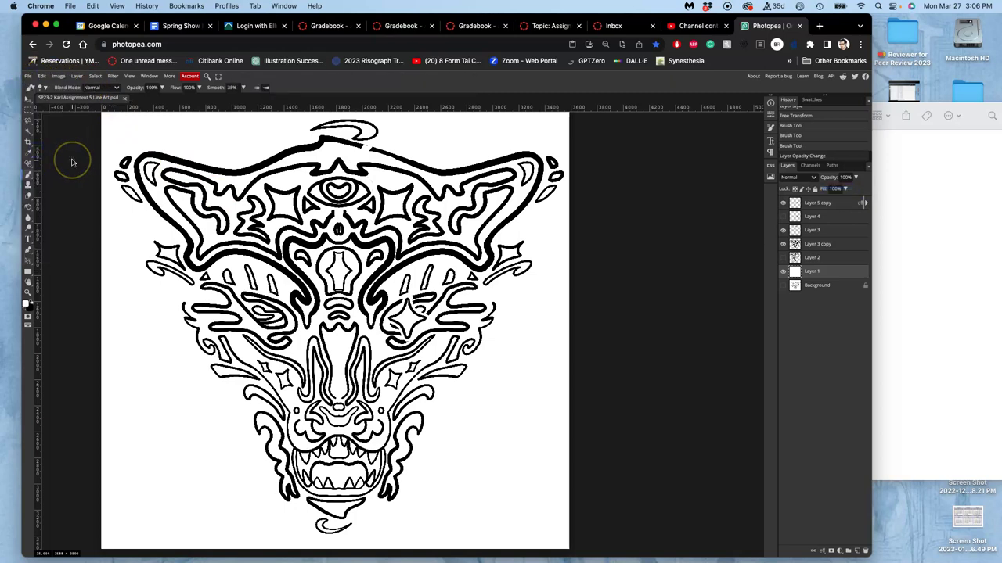
pyautogui.press('F11')
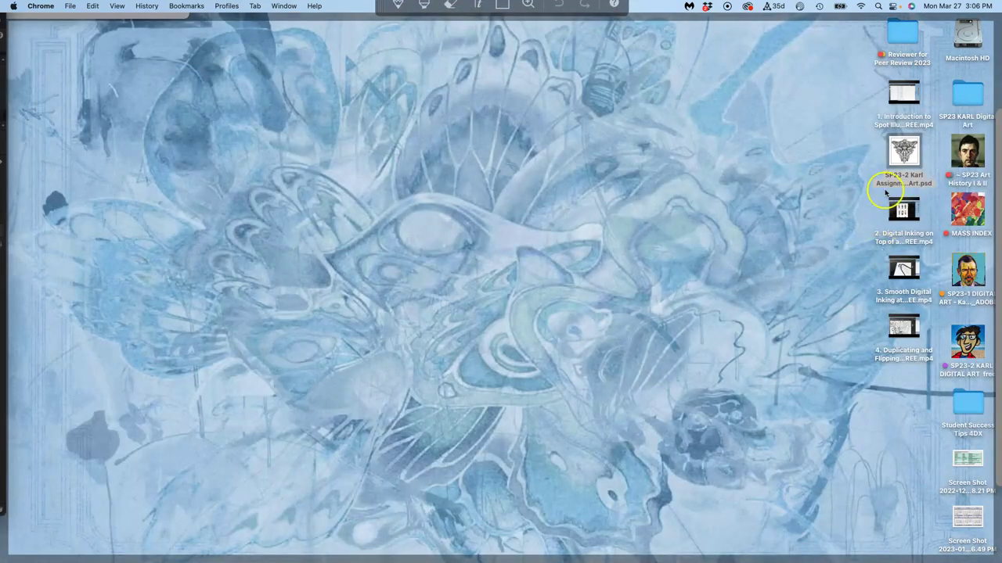
pyautogui.rightClick(906, 153)
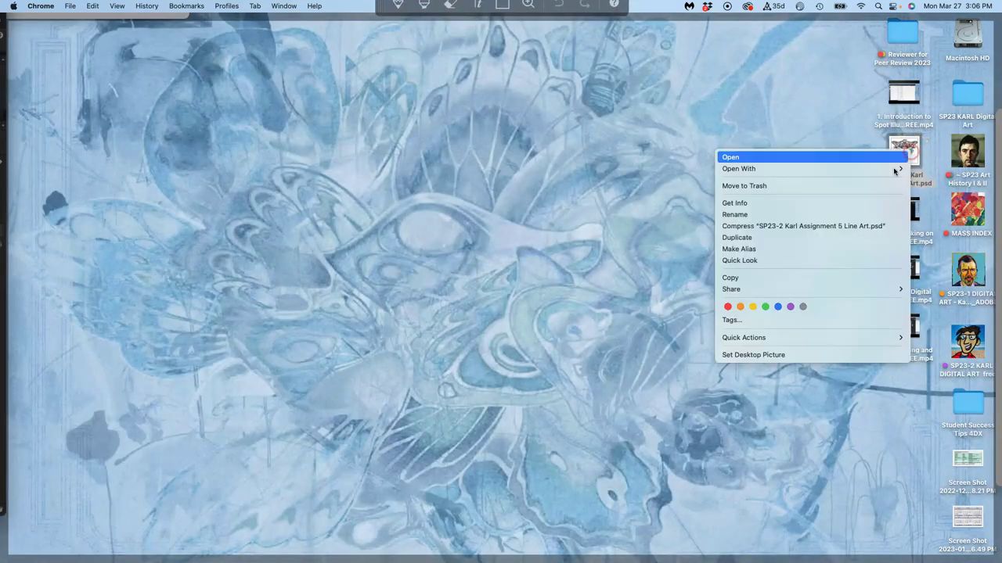
pyautogui.click(764, 306)
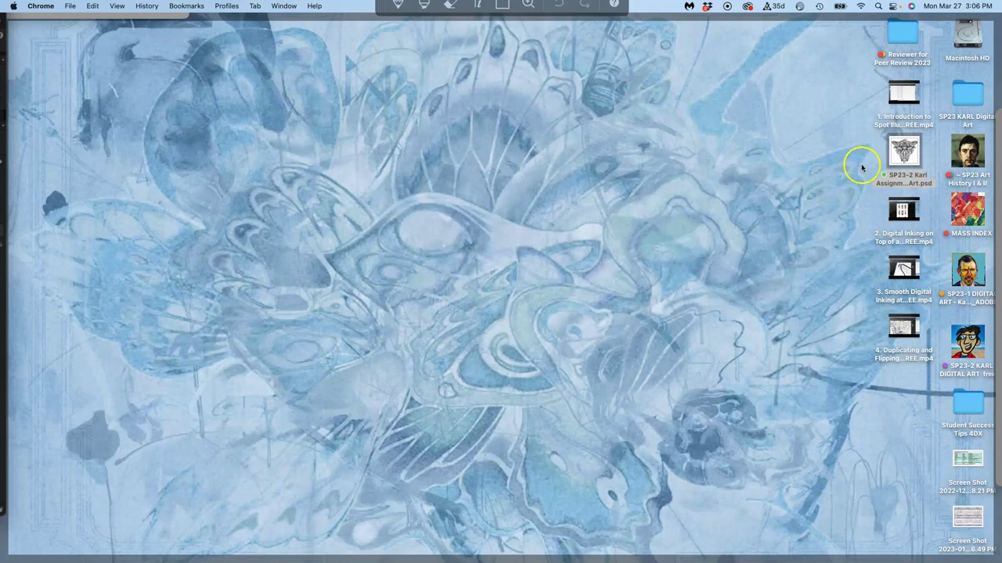
pyautogui.click(793, 197)
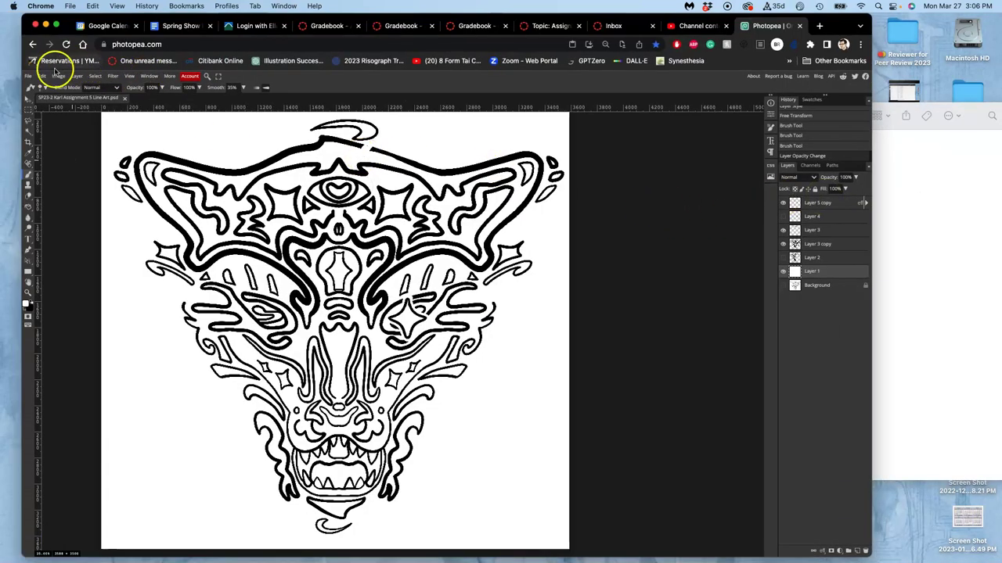
# Export the artwork as a 3588×3500 JPG at 100% quality.
pyautogui.click(29, 76)
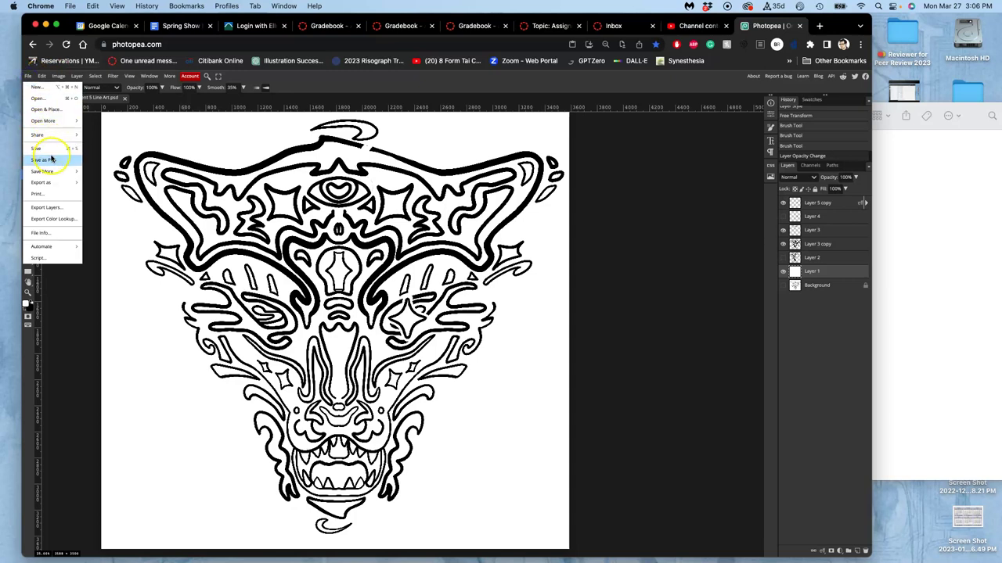
pyautogui.moveTo(67, 182)
pyautogui.click(95, 194)
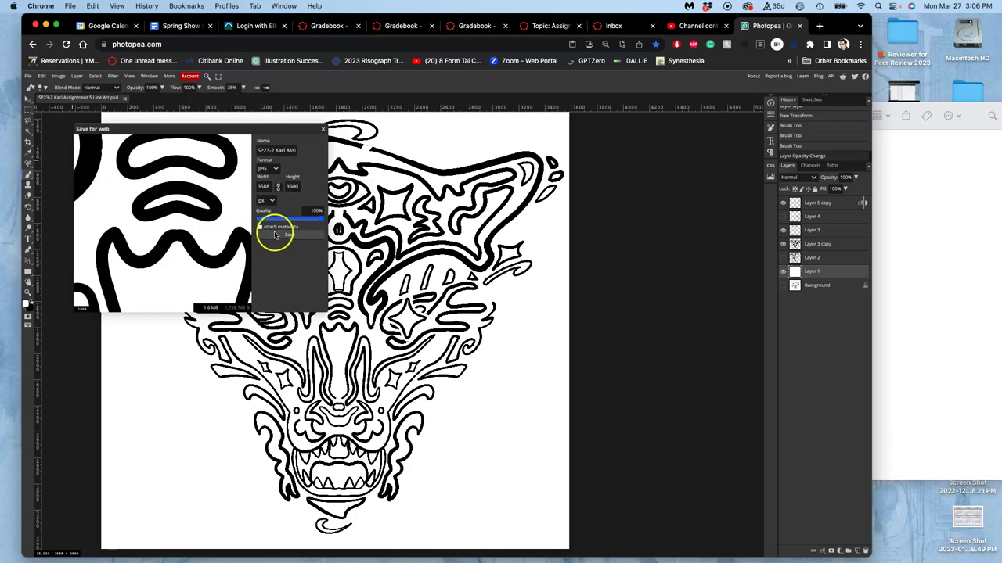
pyautogui.click(276, 235)
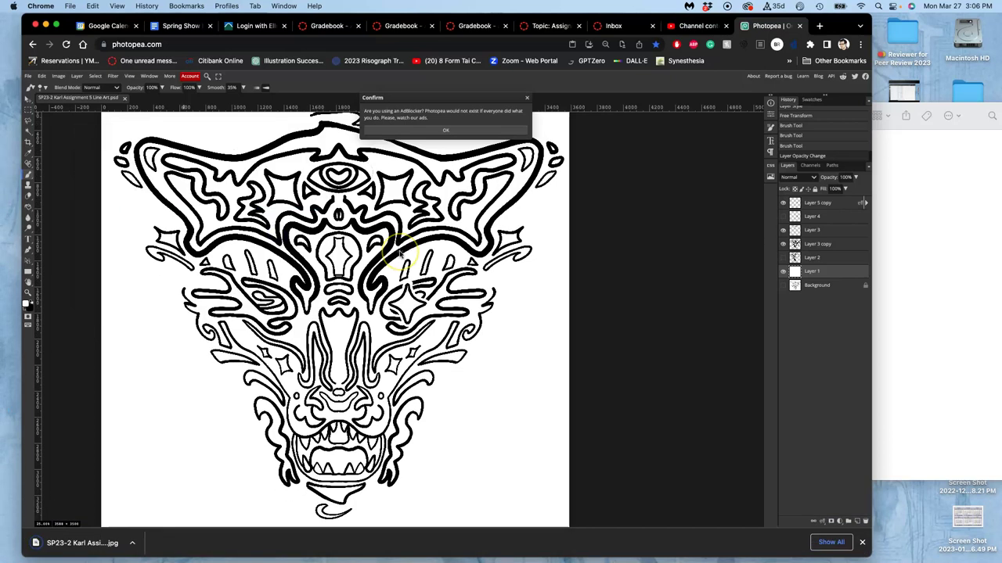
pyautogui.press('F11')
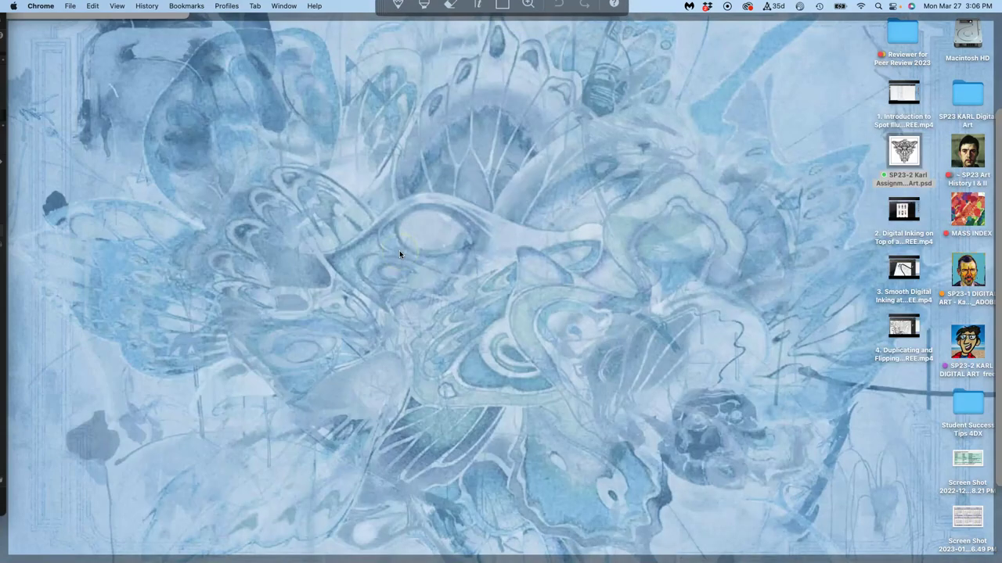
# Drag the exported line-art JPG from Downloads onto the desktop, then bring Photopea back to the front.
pyautogui.click(772, 148)
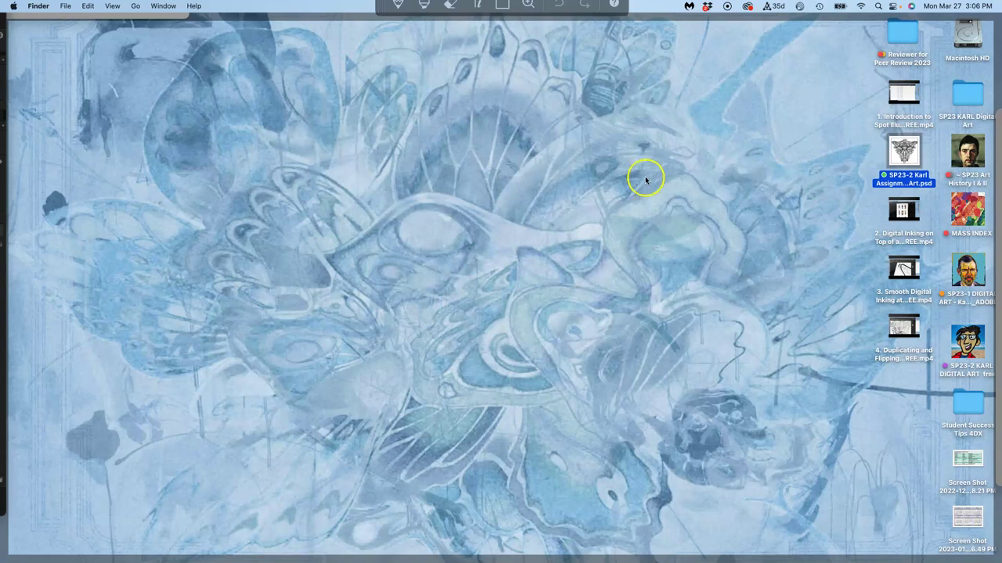
pyautogui.moveTo(10, 368)
pyautogui.click(11, 416)
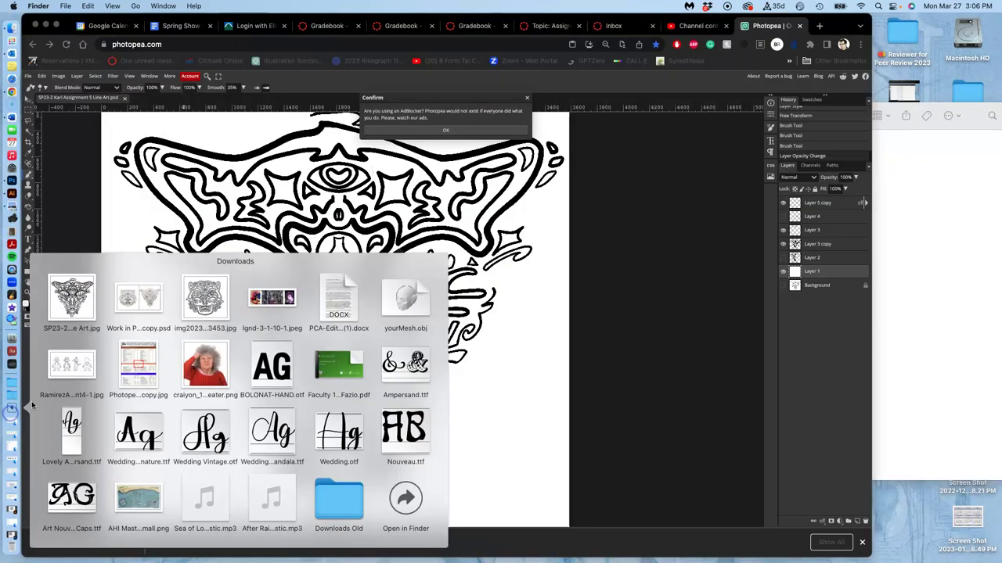
pyautogui.moveTo(72, 298); pyautogui.dragTo(899, 388)
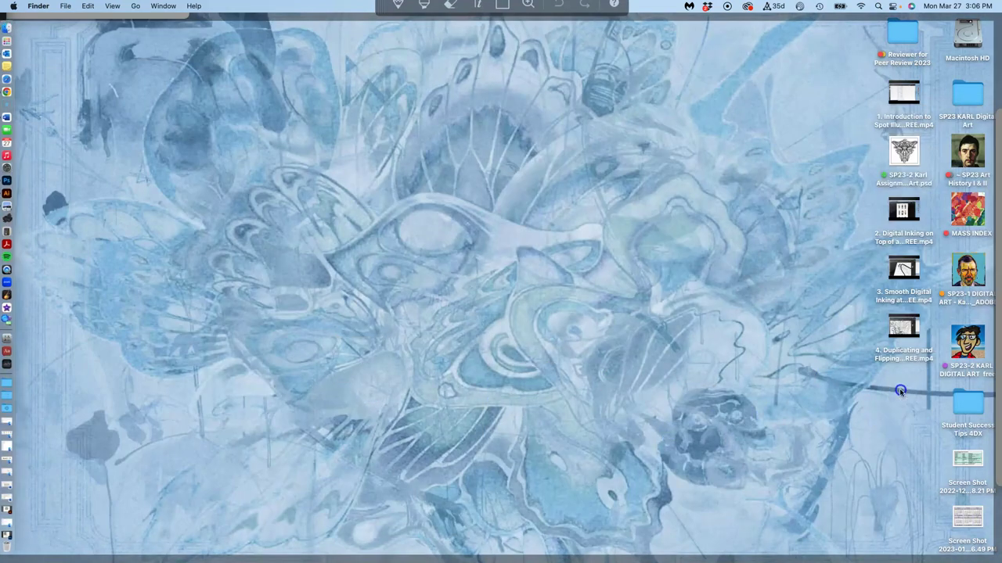
pyautogui.click(769, 380)
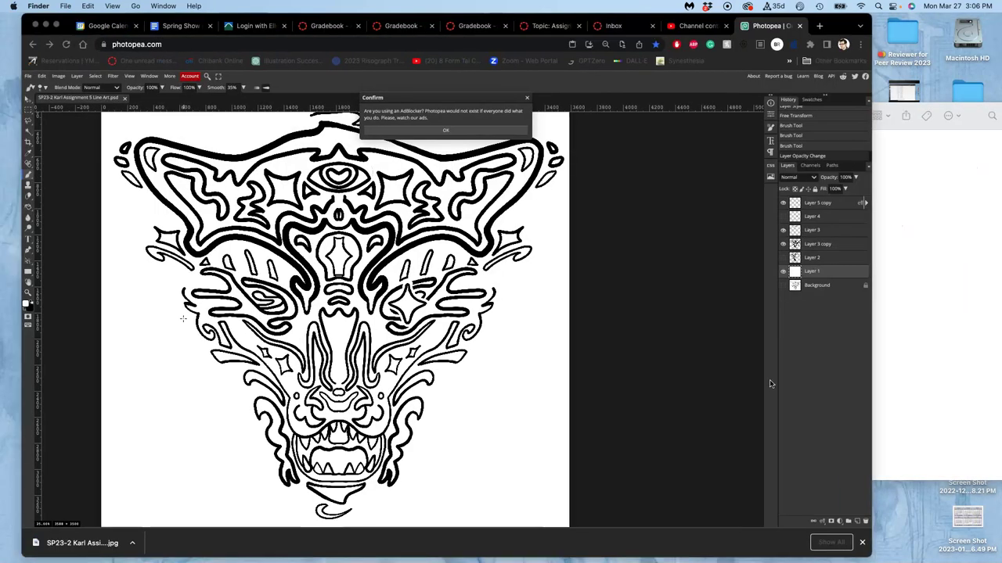
# Search 'vectormagic' in a new Chrome tab and open the Vector Magic website.
pyautogui.click(819, 26)
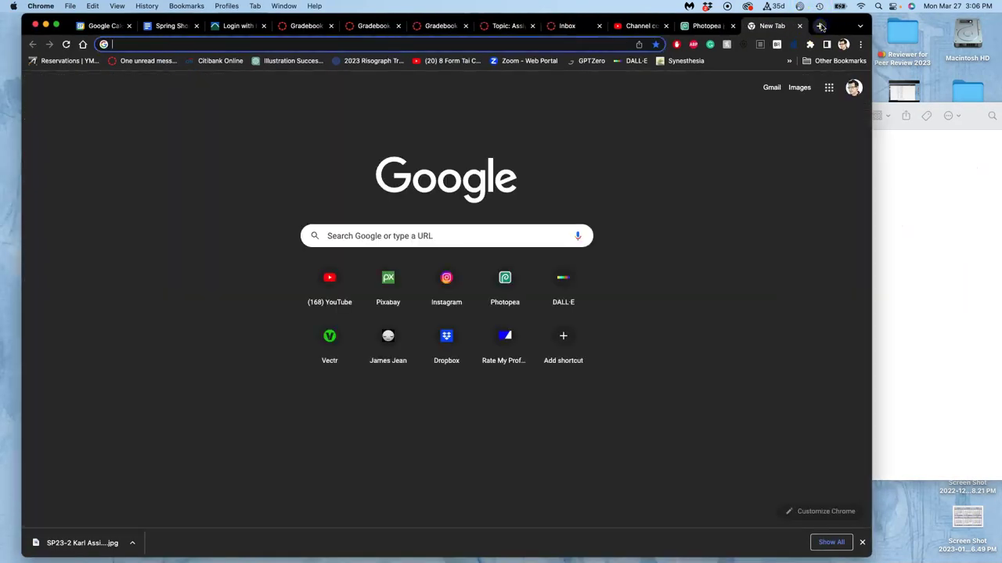
pyautogui.write('bect')
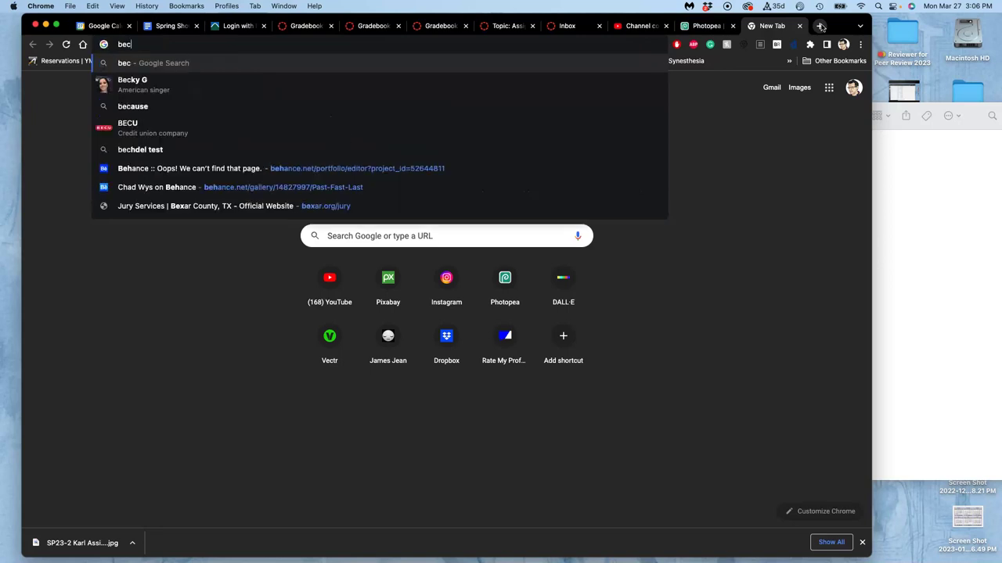
pyautogui.press('BackSpace')
pyautogui.press('BackSpace')
pyautogui.press('BackSpace')
pyautogui.press('BackSpace')
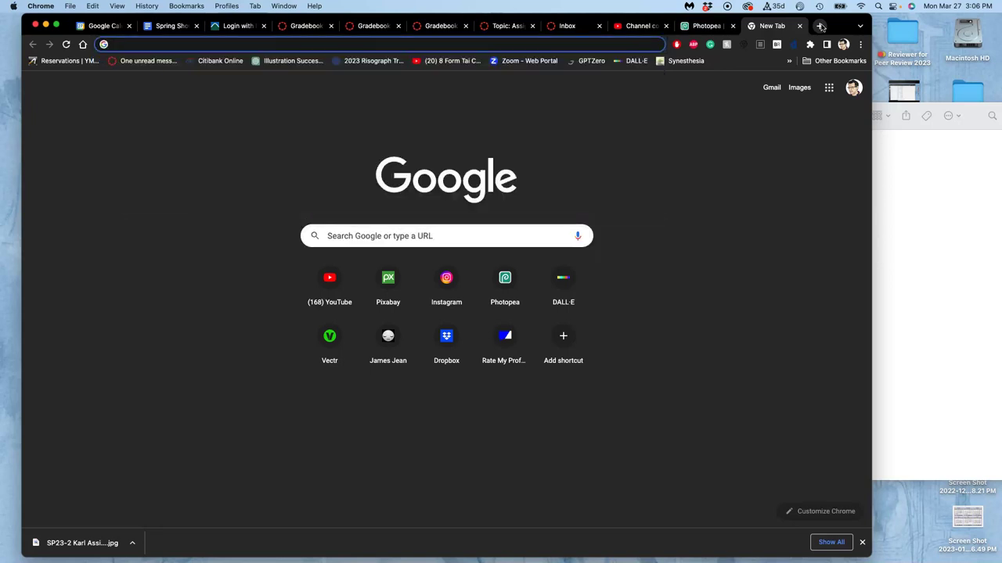
pyautogui.write('vectormagic')
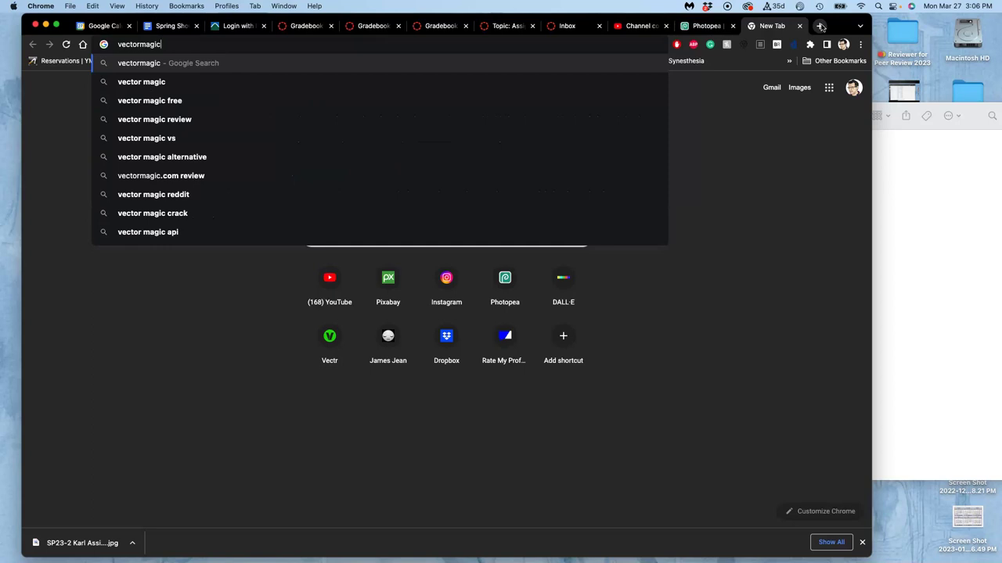
pyautogui.press('Return')
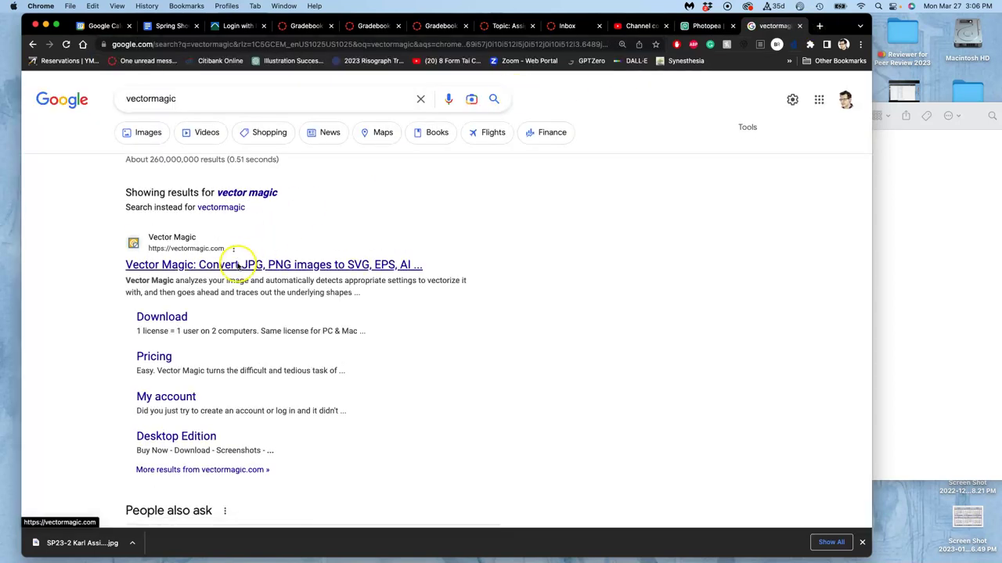
pyautogui.click(238, 265)
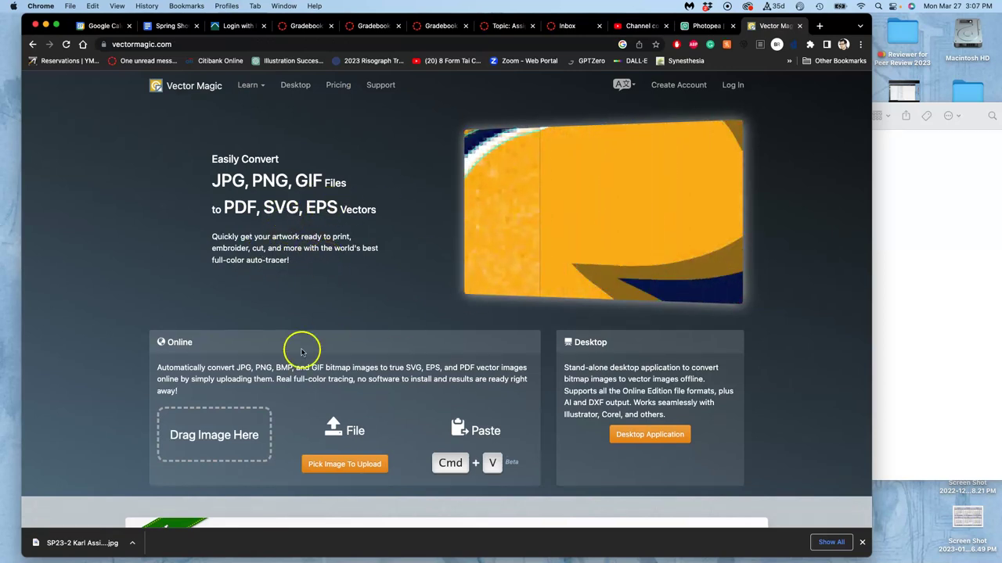
pyautogui.scroll(-1, 302, 352)
# Drag the line-art JPG from the desktop onto Vector Magic's upload box to vectorize it.
pyautogui.press('F11')
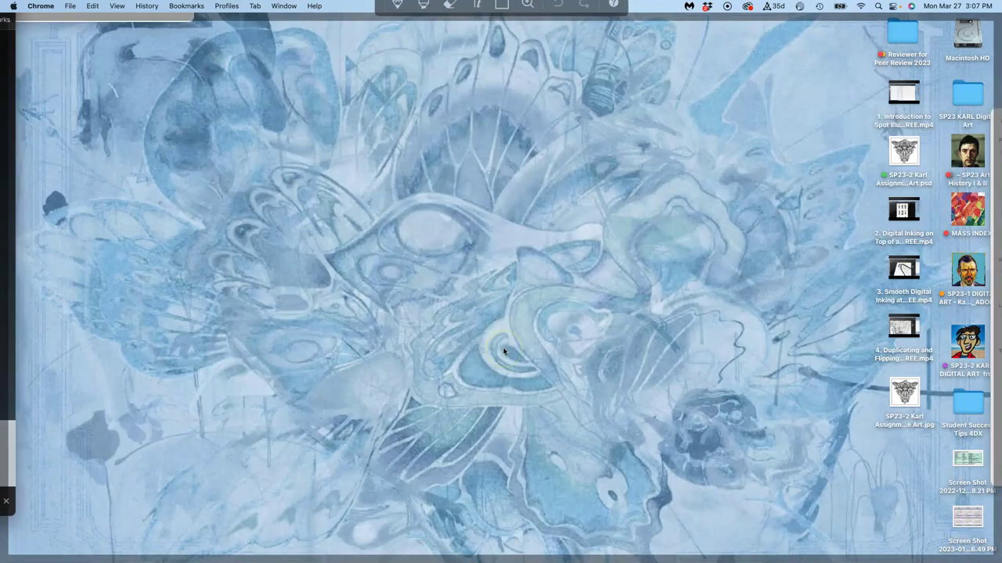
pyautogui.click(893, 387)
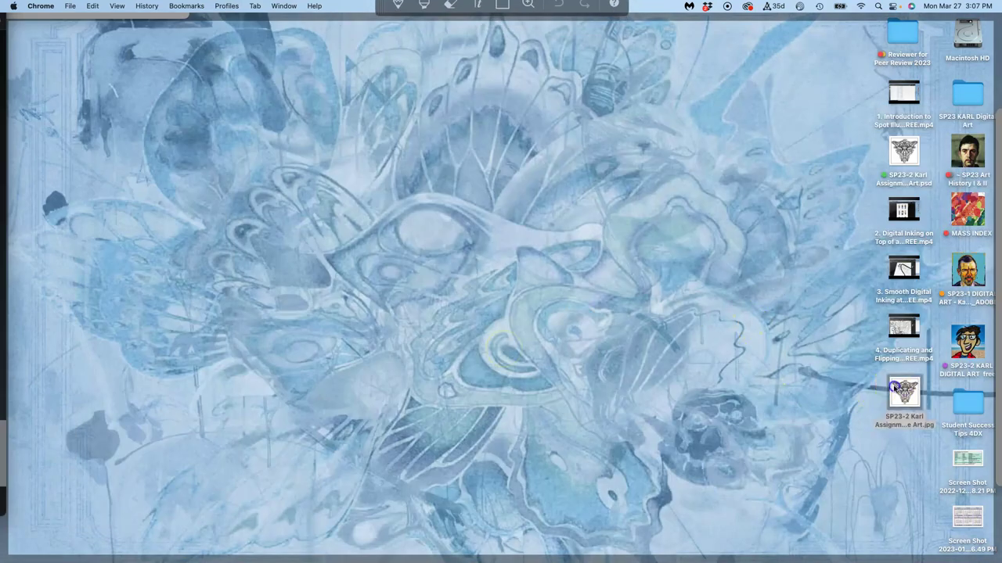
pyautogui.moveTo(893, 387); pyautogui.dragTo(233, 384)
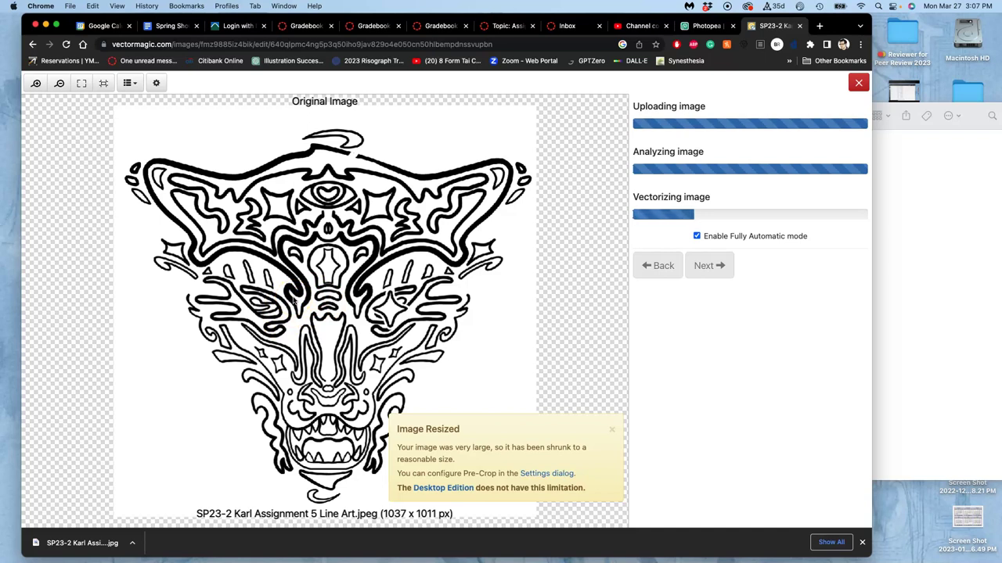
pyautogui.click(337, 282)
# Open the line-art JPG from the desktop with Adobe Illustrator 2022.
pyautogui.press('F11')
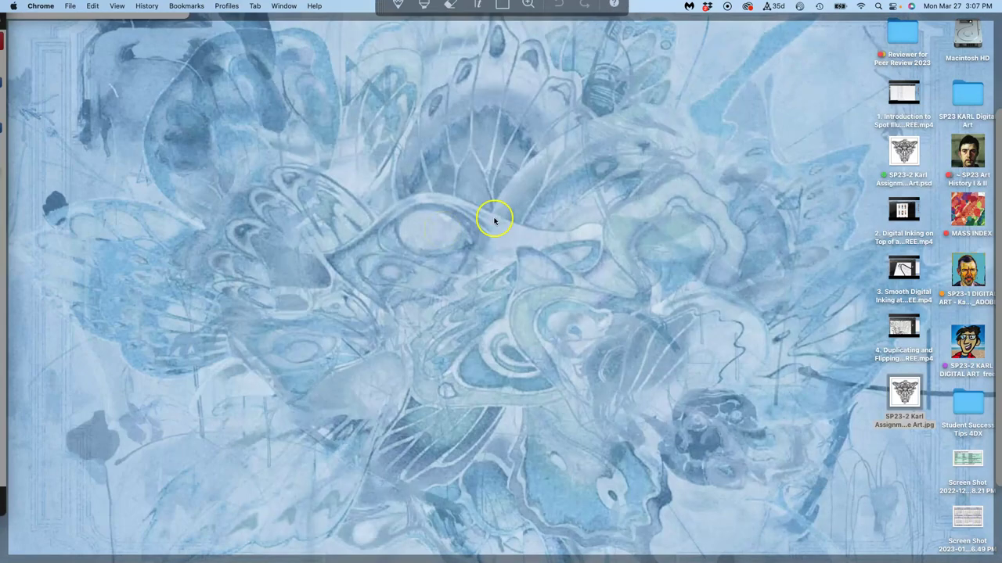
pyautogui.rightClick(901, 391)
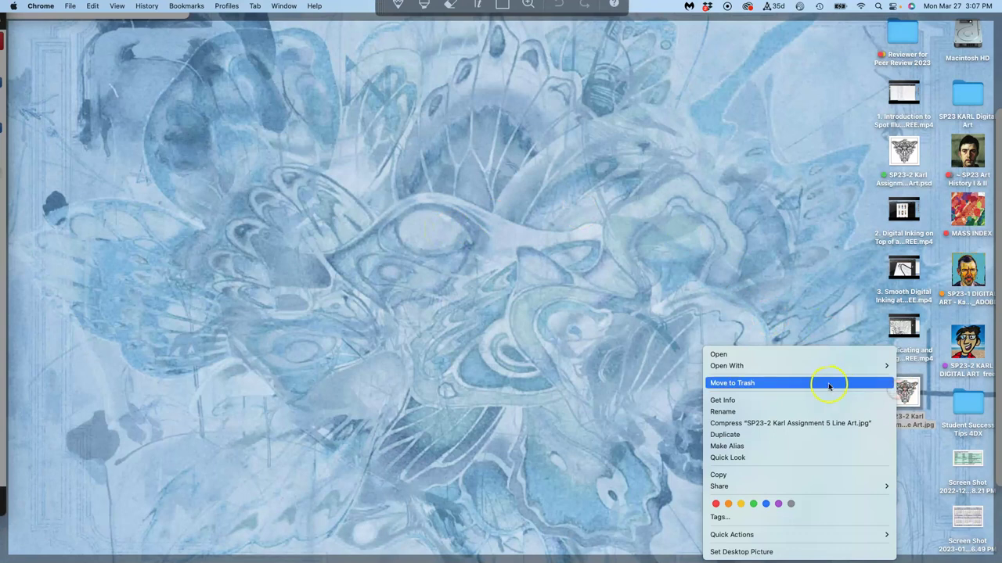
pyautogui.moveTo(788, 371)
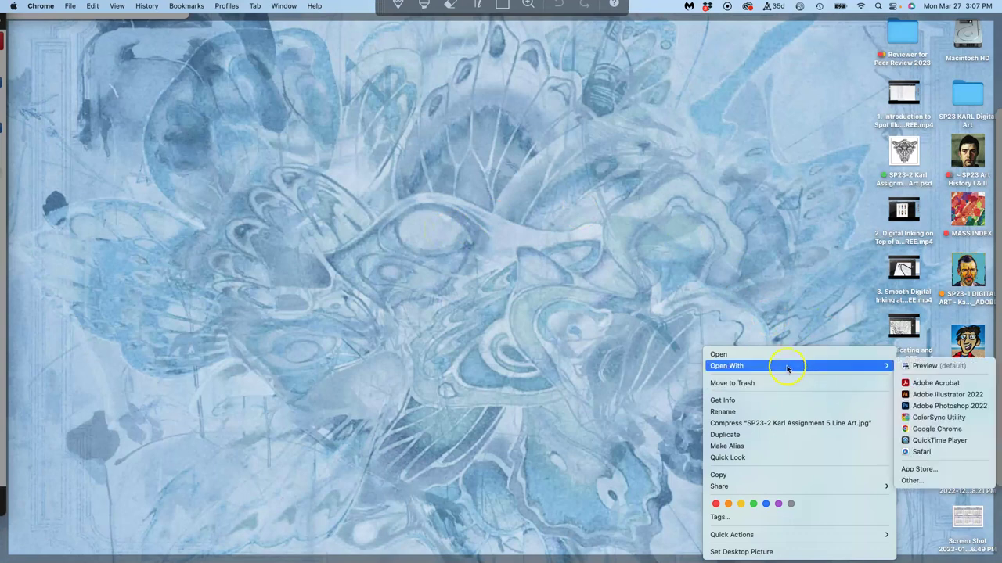
pyautogui.click(929, 396)
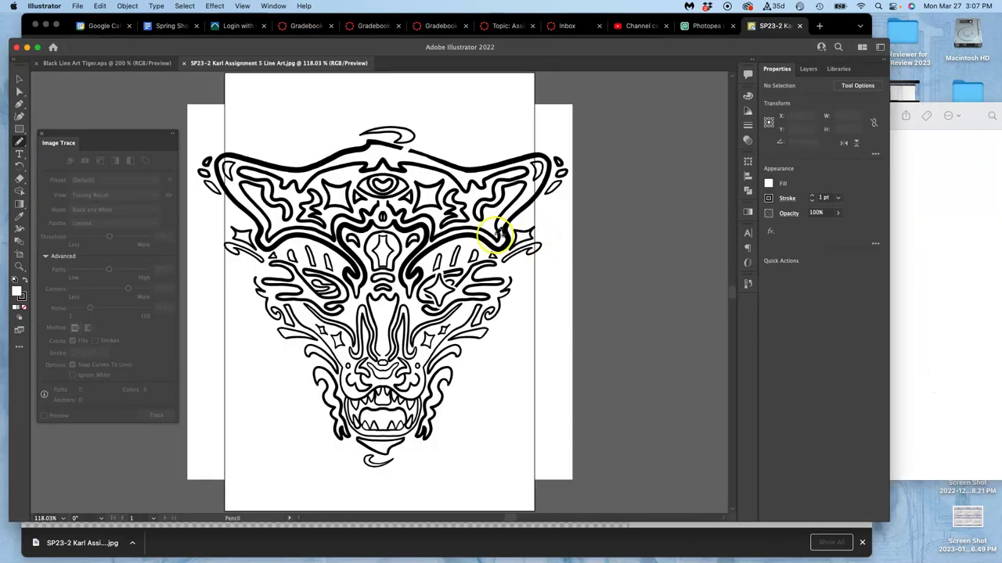
# Select the placed image and trace it with the Black and White Logo preset.
pyautogui.click(19, 79)
pyautogui.click(189, 124)
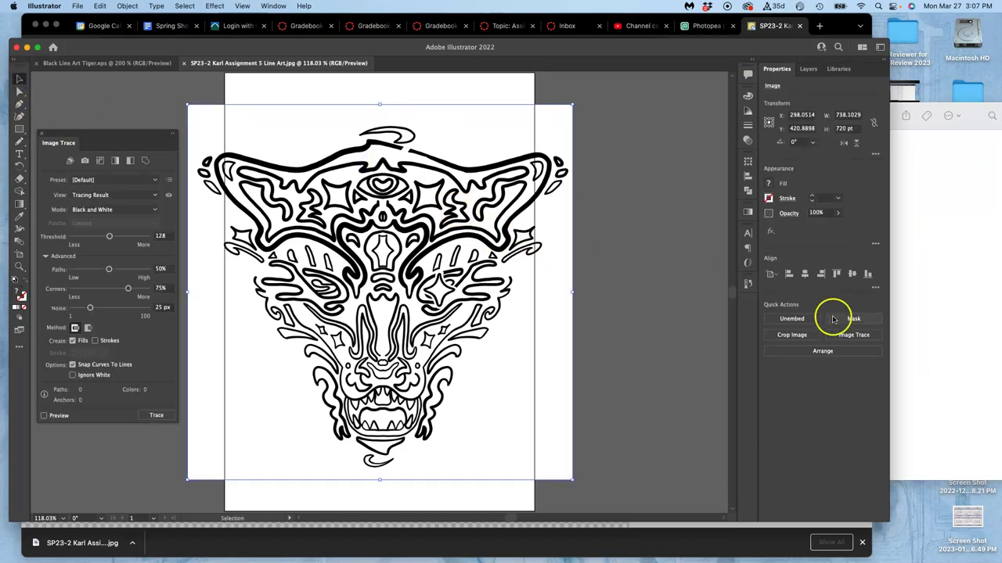
pyautogui.click(853, 335)
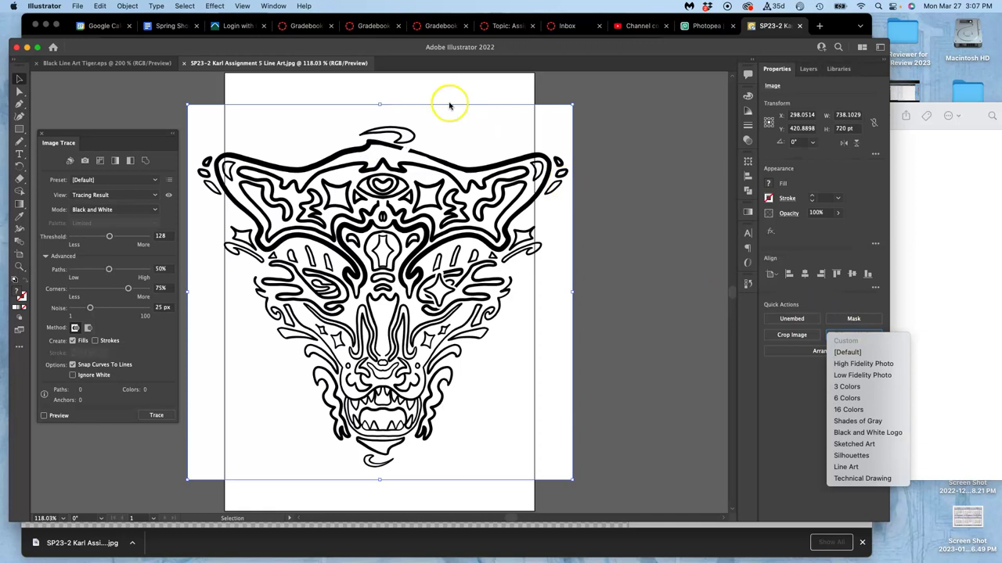
pyautogui.click(266, 4)
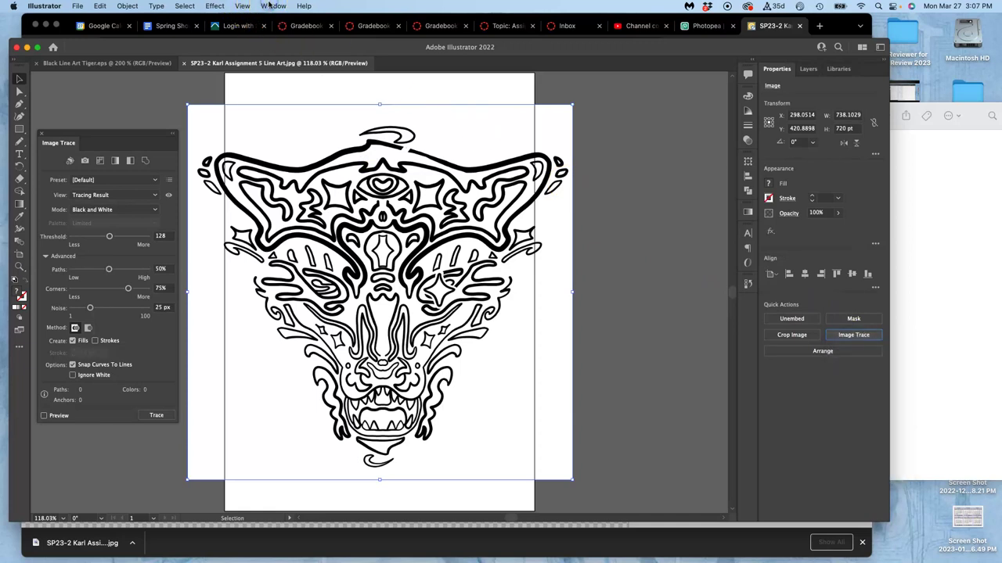
pyautogui.click(849, 335)
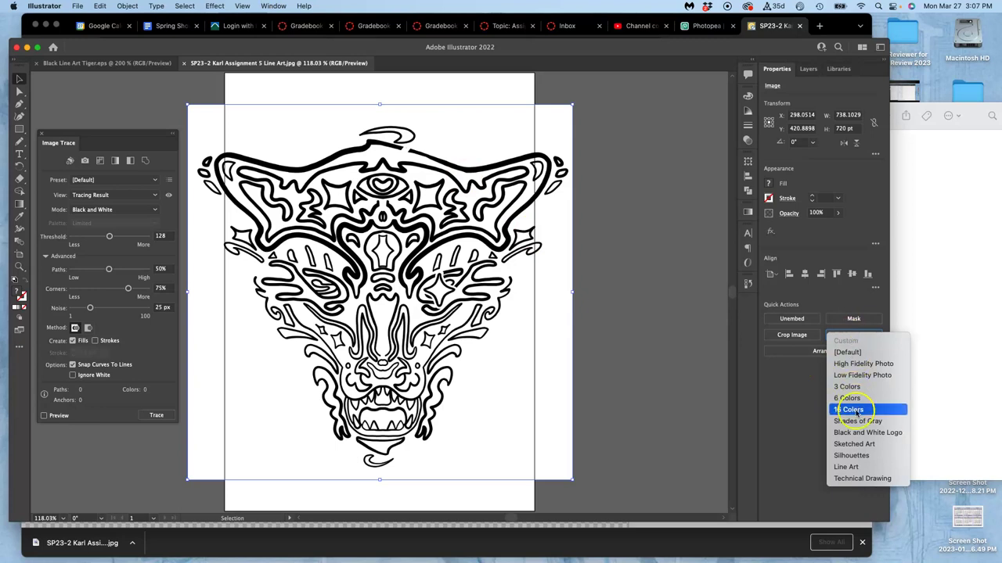
pyautogui.click(858, 434)
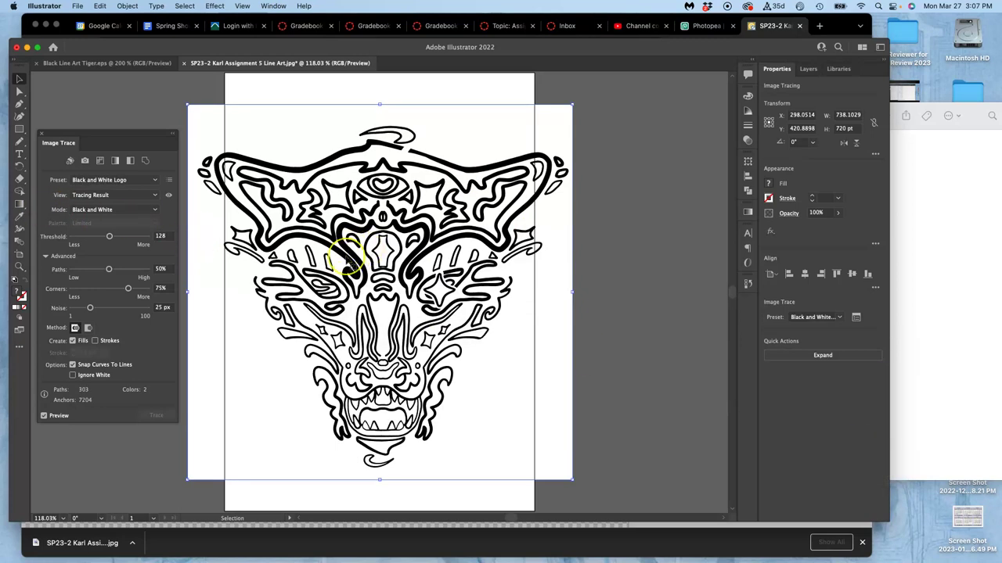
# Zoom in to inspect the traced lines and turn on Ignore White, leaving 151 paths.
pyautogui.press('super+equal')
pyautogui.press('super+equal')
pyautogui.press('super+equal')
pyautogui.press('super+equal')
pyautogui.scroll(4, 348, 262)
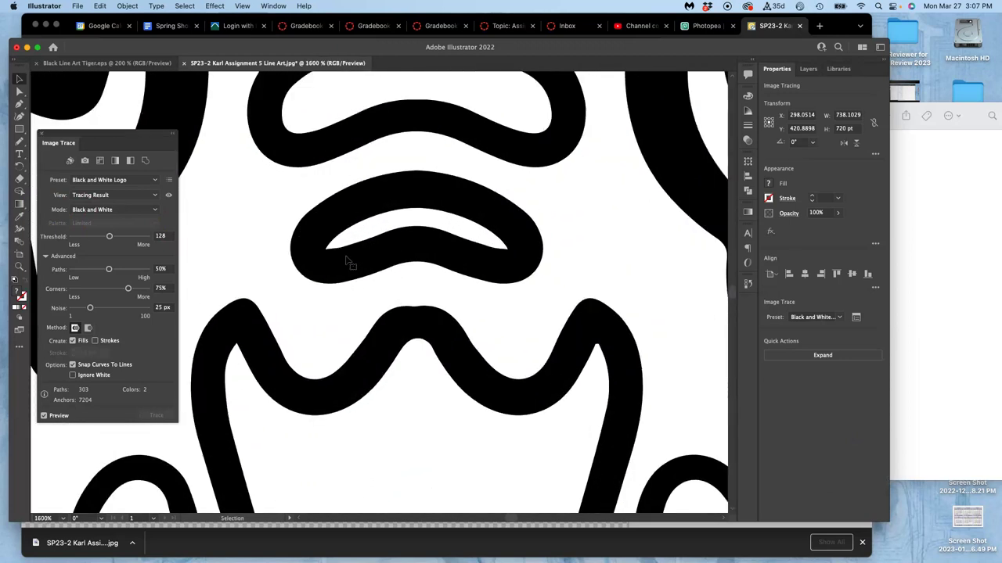
pyautogui.scroll(-10, 358, 263)
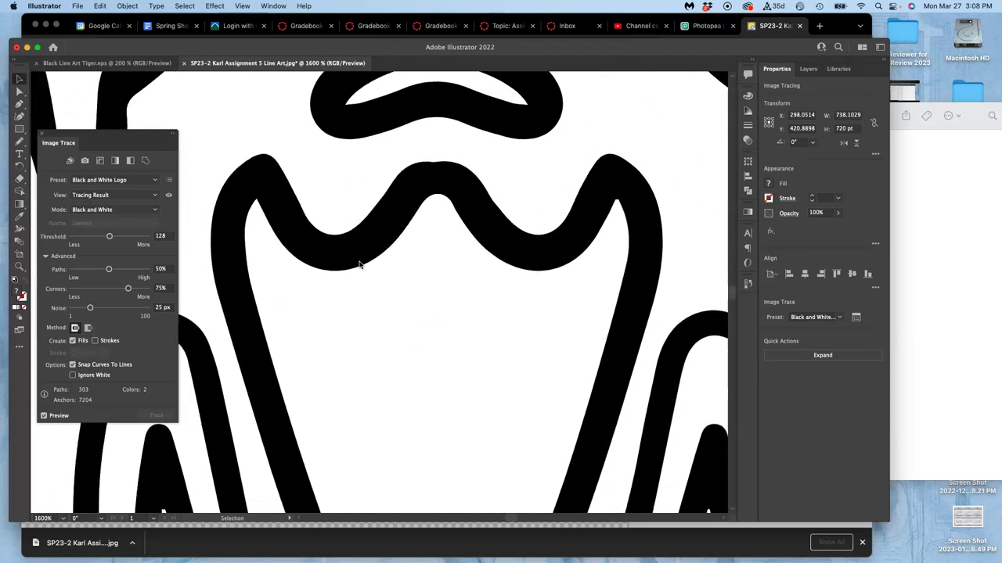
pyautogui.scroll(-10, 359, 266)
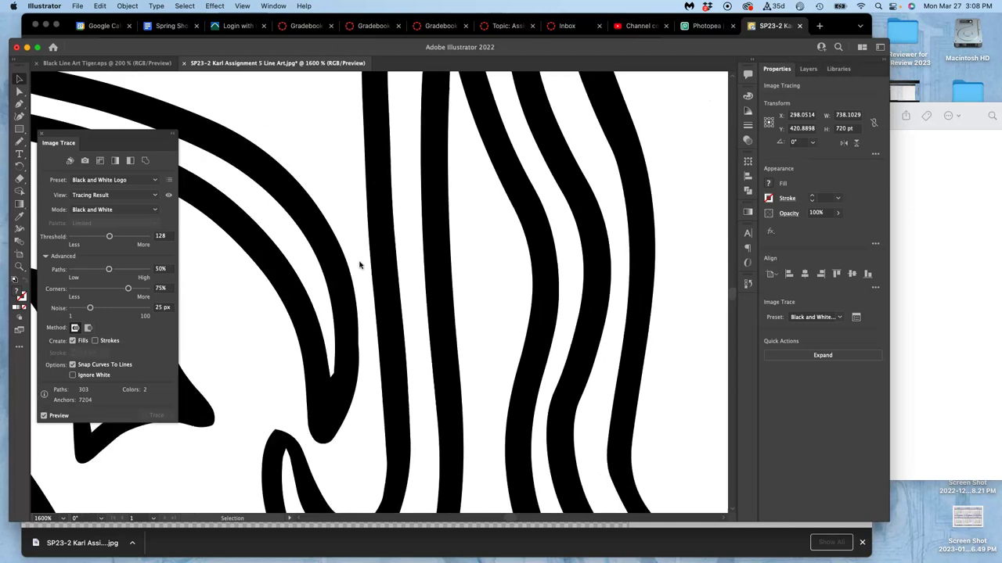
pyautogui.scroll(-10, 359, 265)
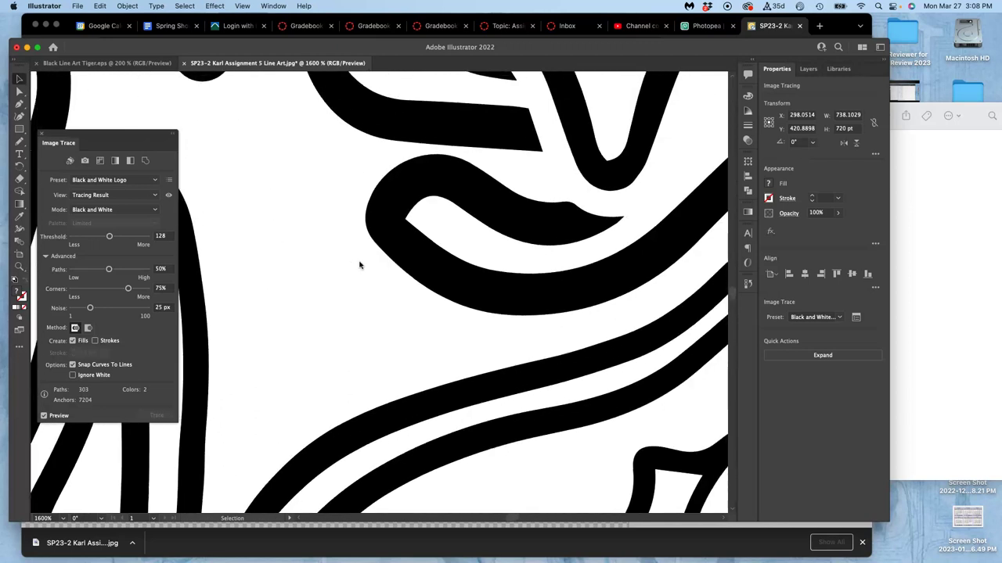
pyautogui.scroll(5, 359, 265)
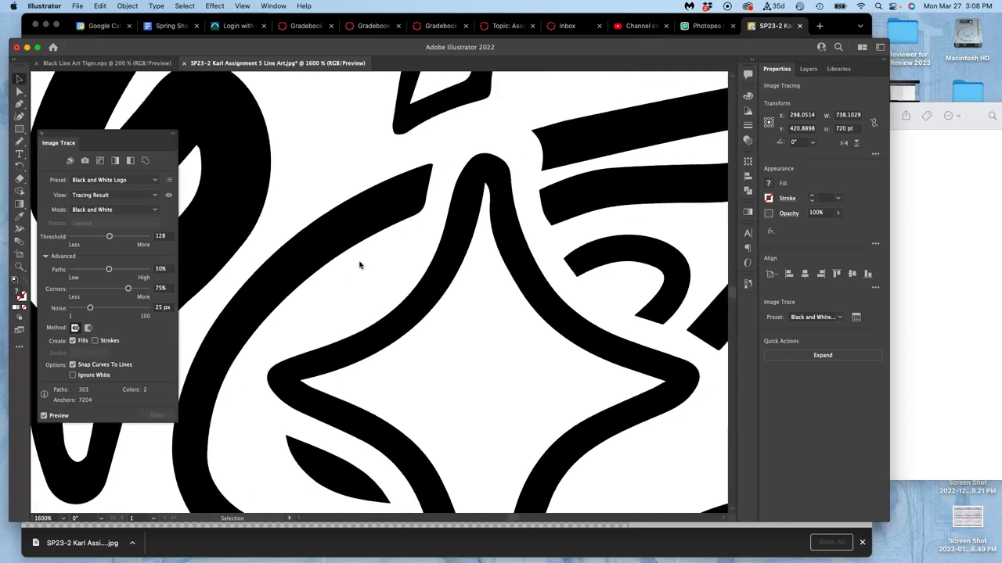
pyautogui.scroll(-15, 359, 265)
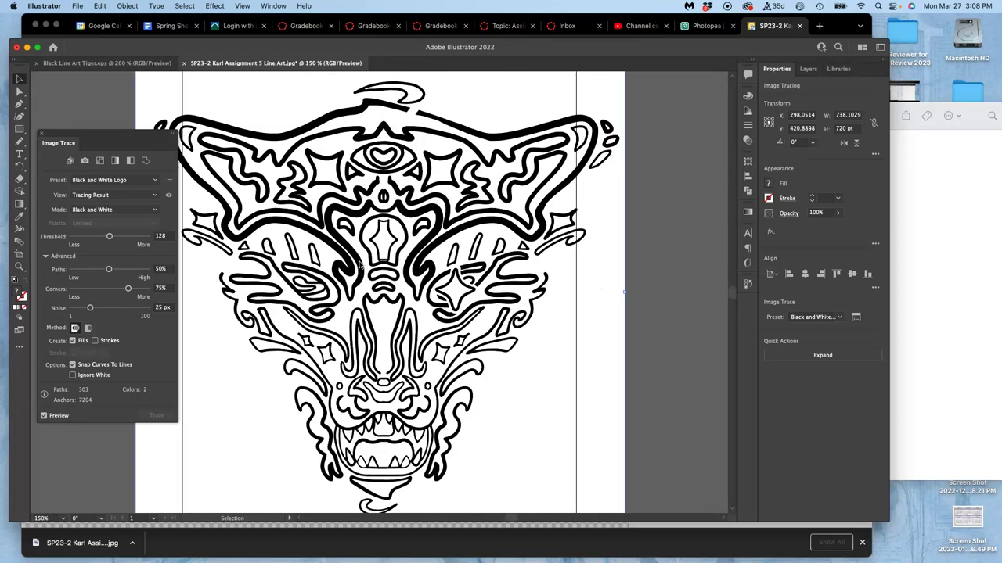
pyautogui.scroll(-3, 359, 265)
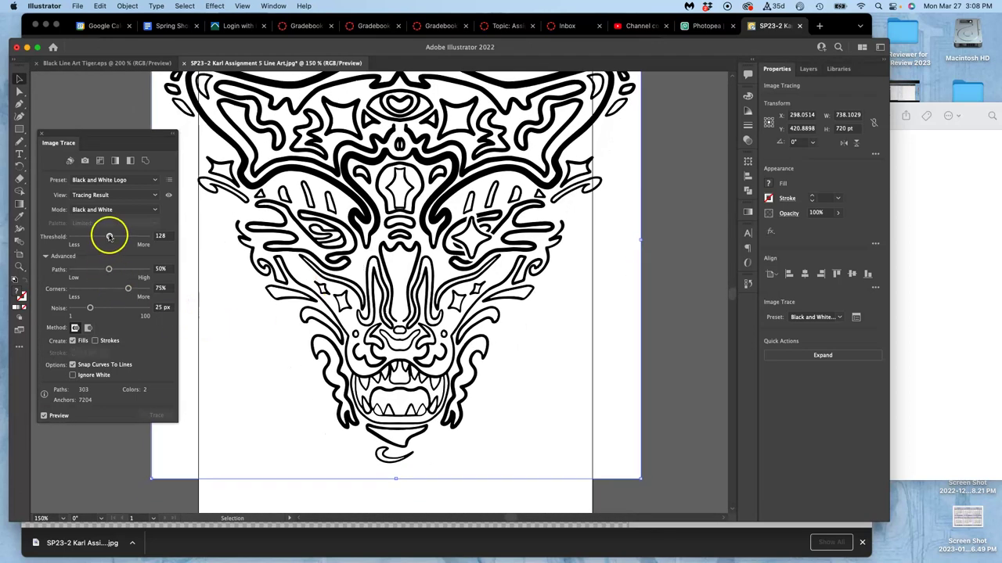
pyautogui.click(73, 376)
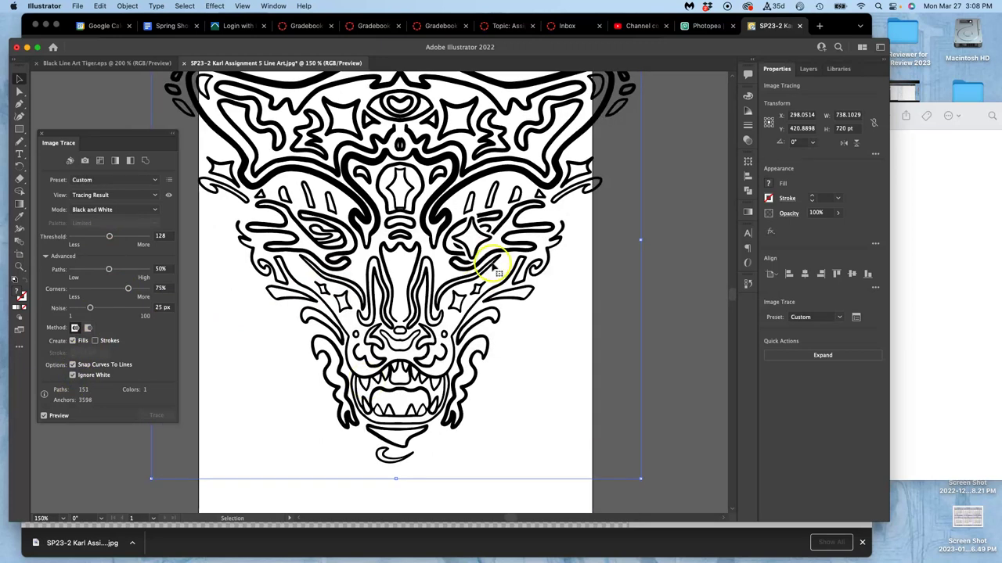
pyautogui.scroll(3, 570, 201)
pyautogui.hscroll(-2, 570, 201)
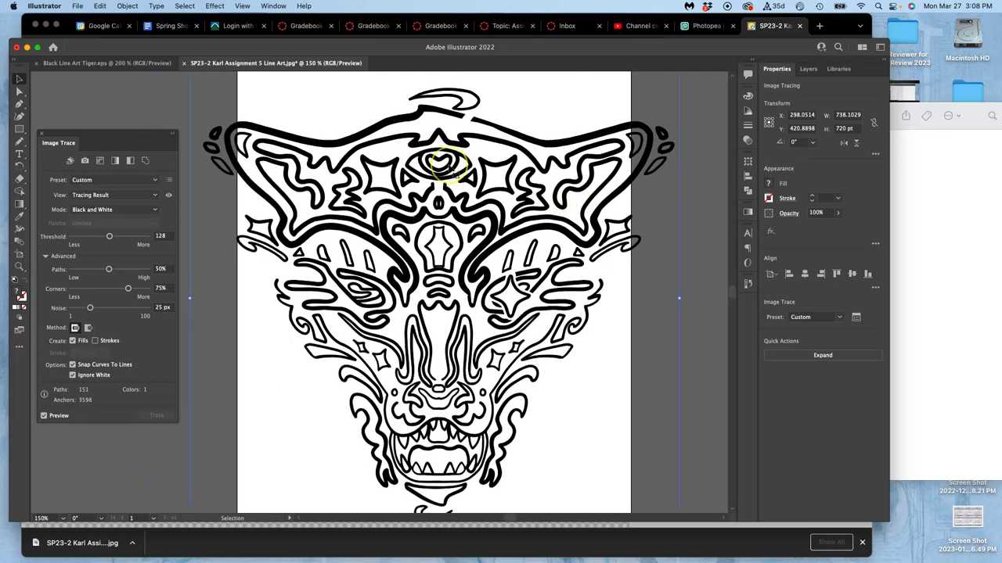
pyautogui.scroll(-3, 455, 174)
pyautogui.hscroll(1, 455, 174)
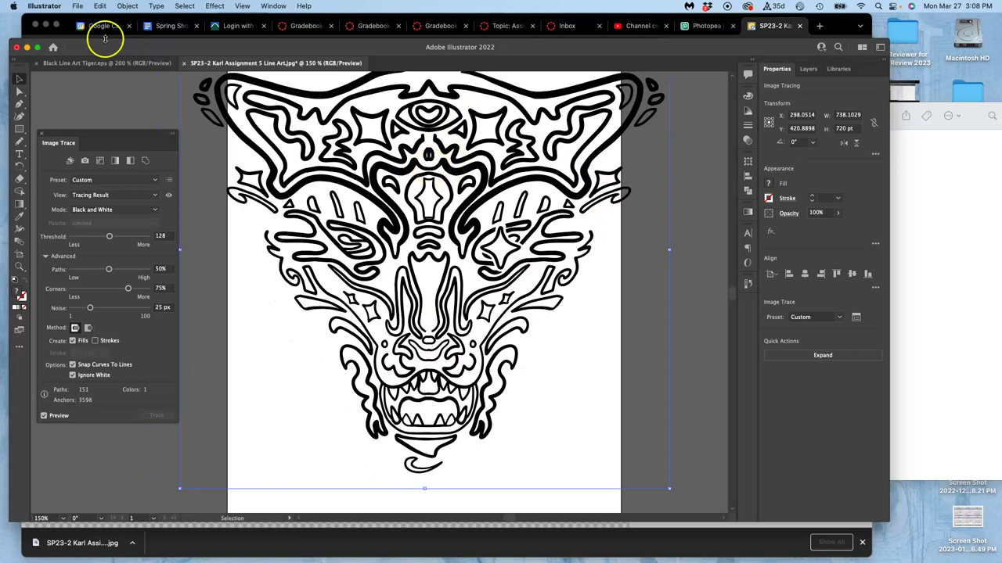
# Save the trace locally with Save As in SVG (svg) format, accepting the SVG 1.1 options.
pyautogui.click(78, 6)
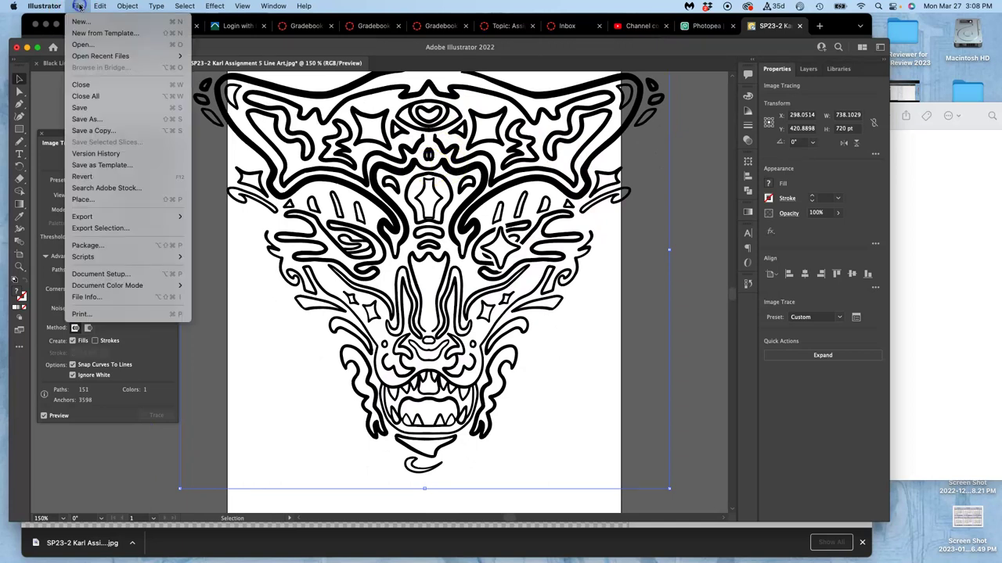
pyautogui.click(83, 120)
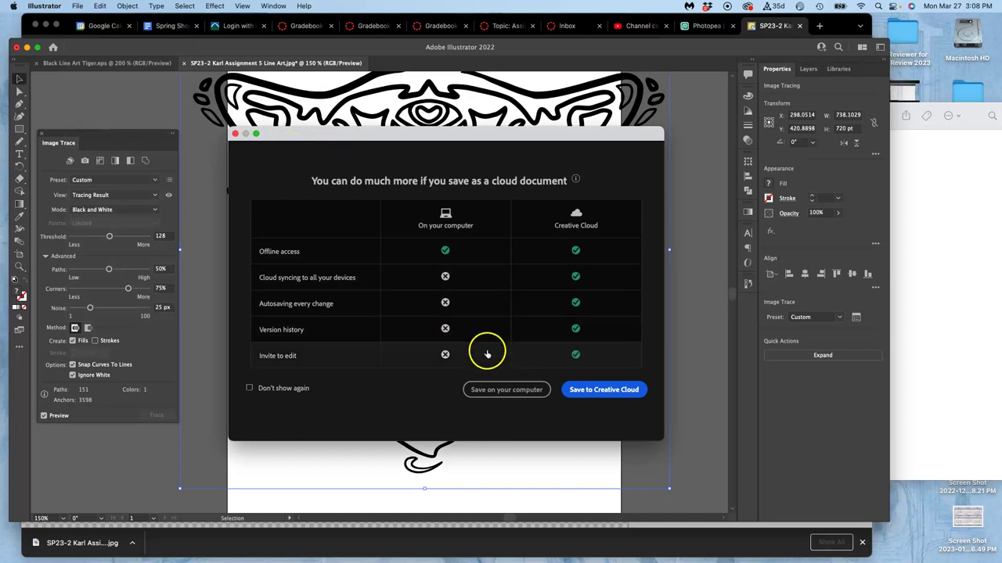
pyautogui.click(494, 390)
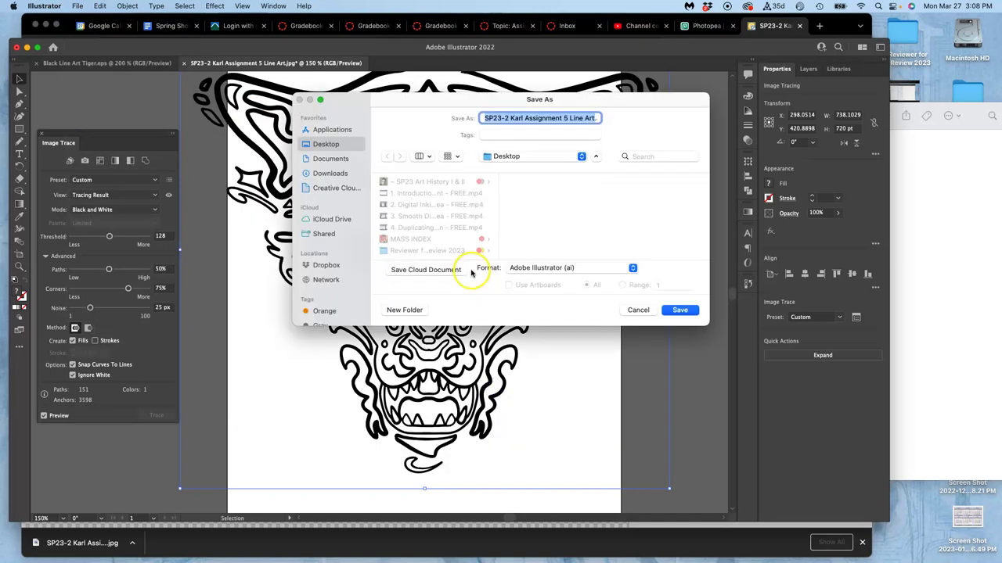
pyautogui.click(540, 272)
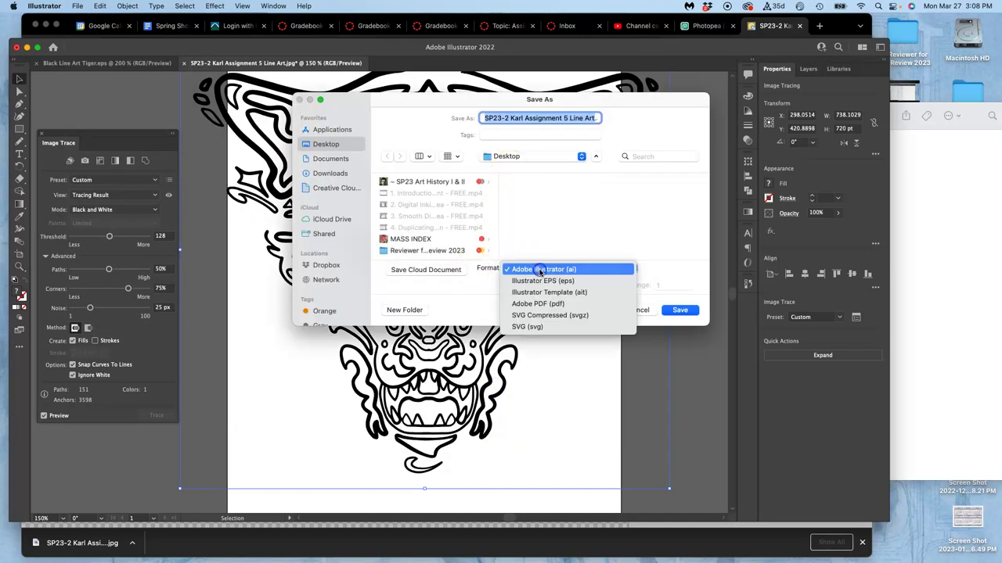
pyautogui.click(535, 330)
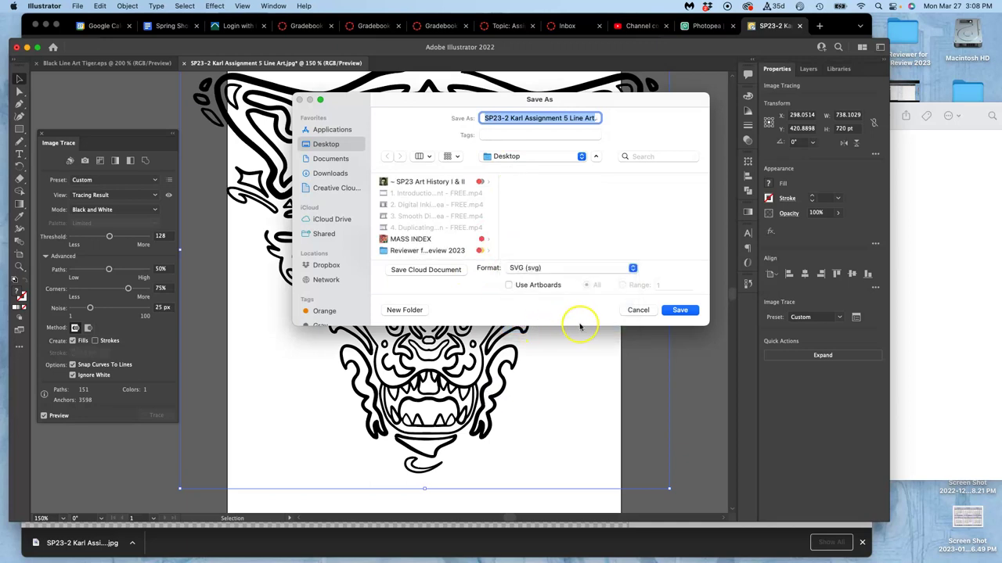
pyautogui.click(687, 310)
pyautogui.click(594, 328)
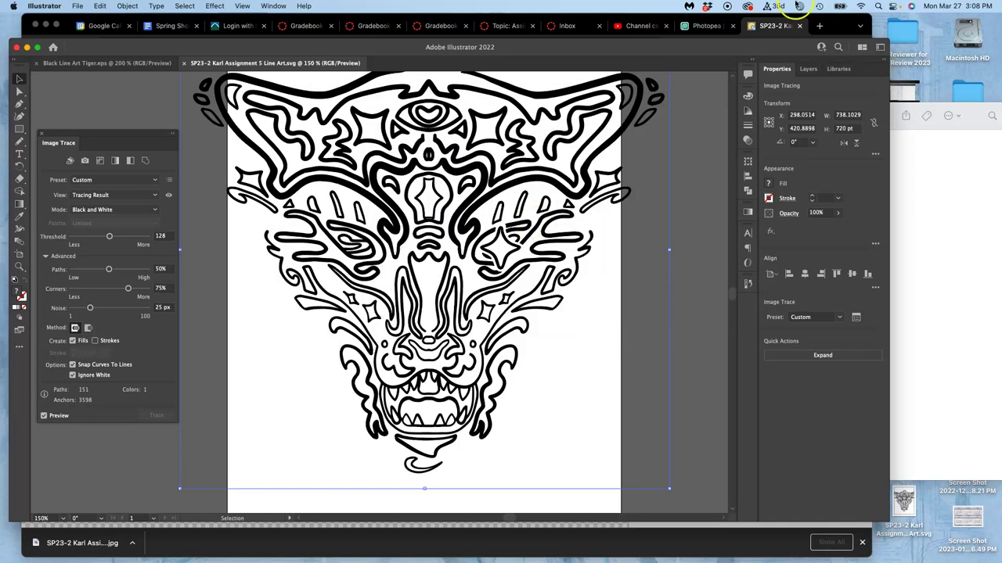
# Load vectr.com in a new Chrome tab and launch its editor with USE ONLINE.
pyautogui.click(833, 21)
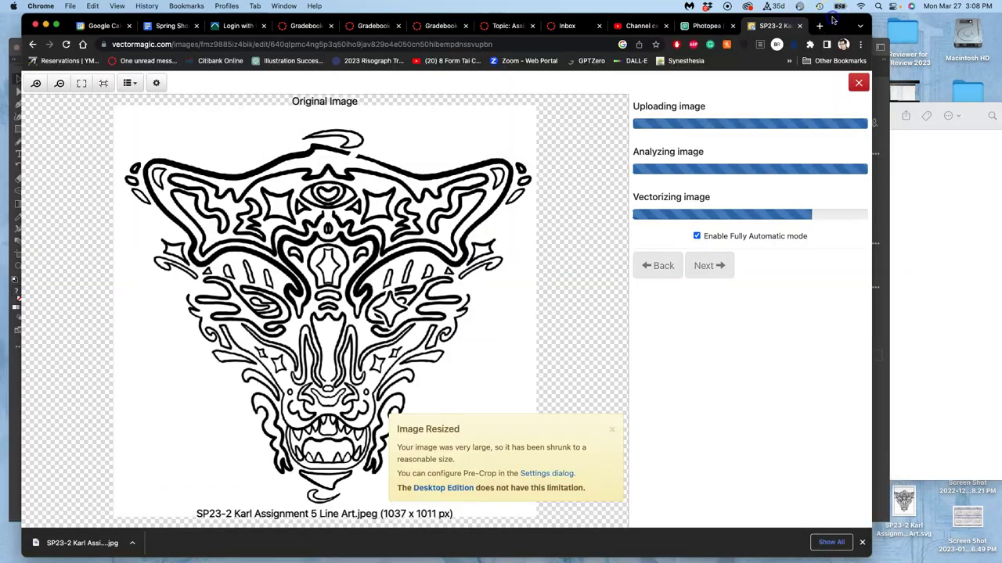
pyautogui.click(819, 26)
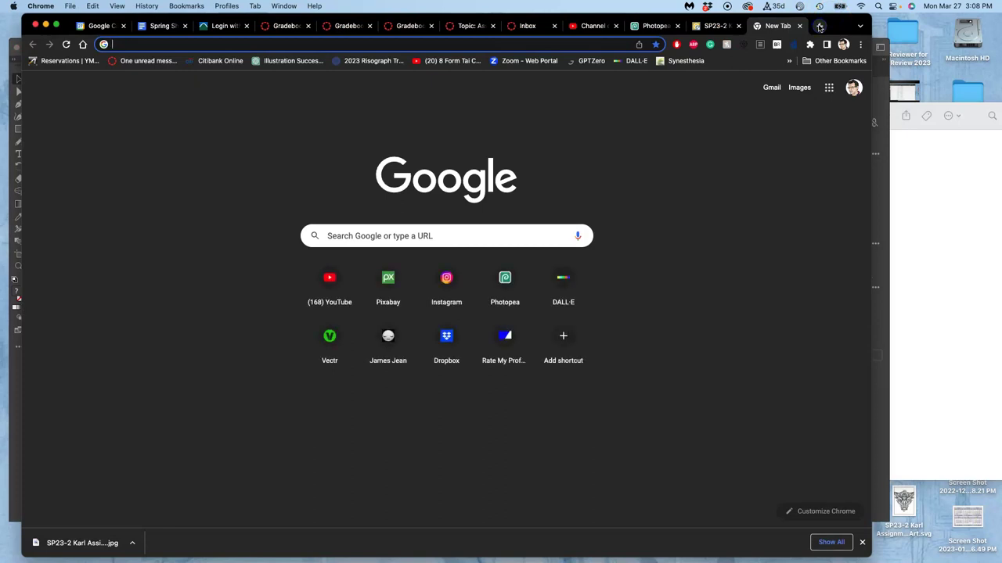
pyautogui.write('vectr.com')
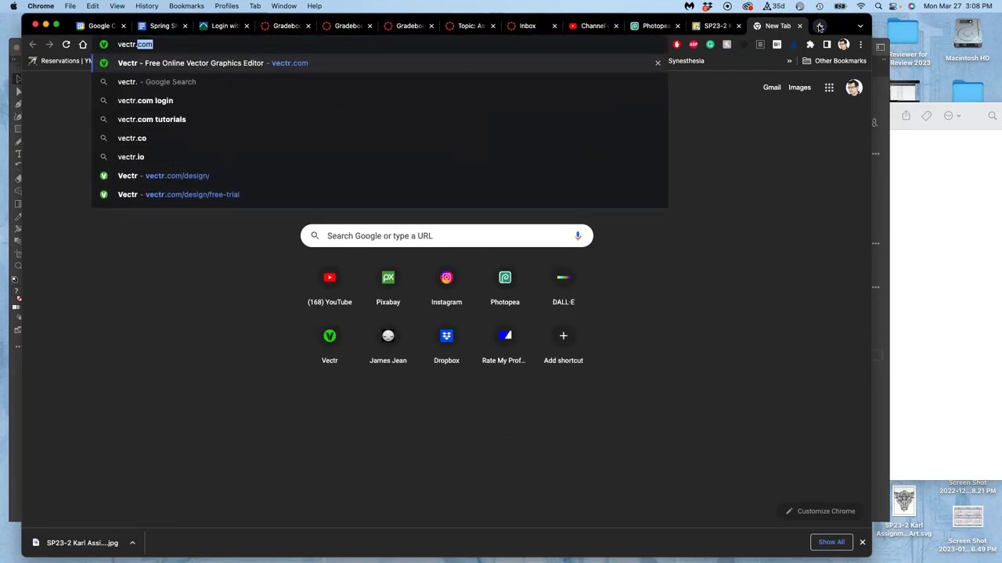
pyautogui.press('Return')
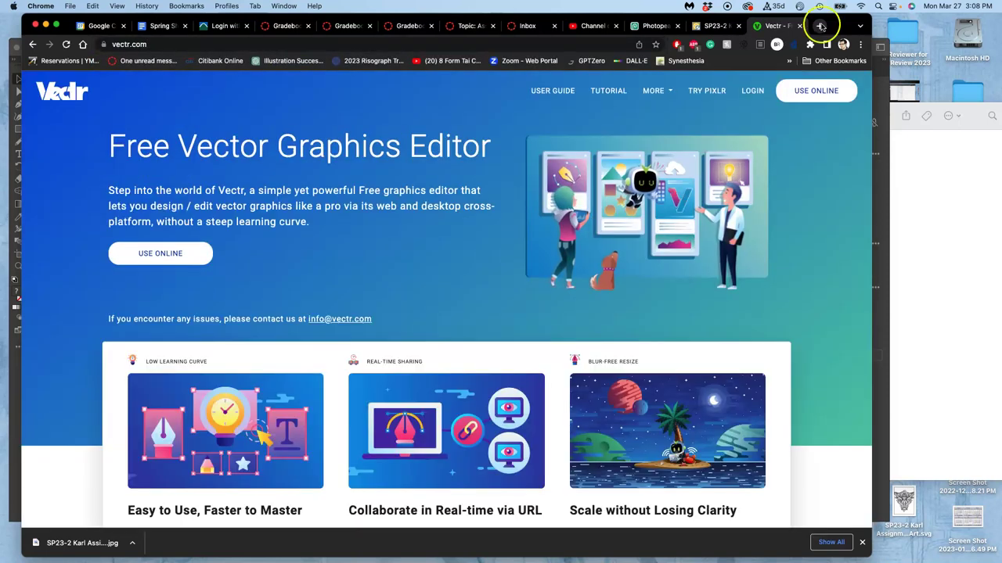
pyautogui.click(149, 255)
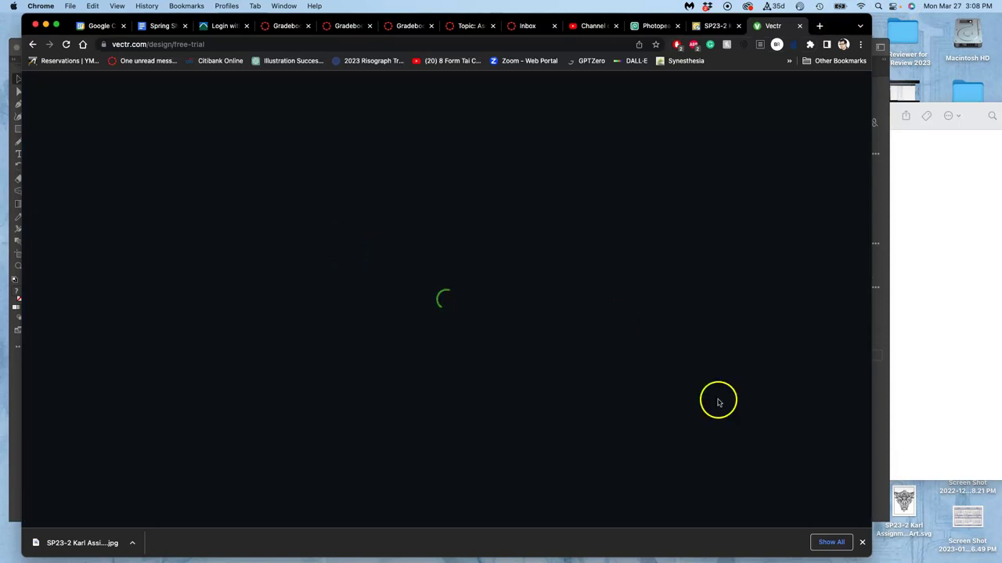
# Close the downloads bar and dismiss the Access denied warnings after a failed image upload.
pyautogui.click(861, 542)
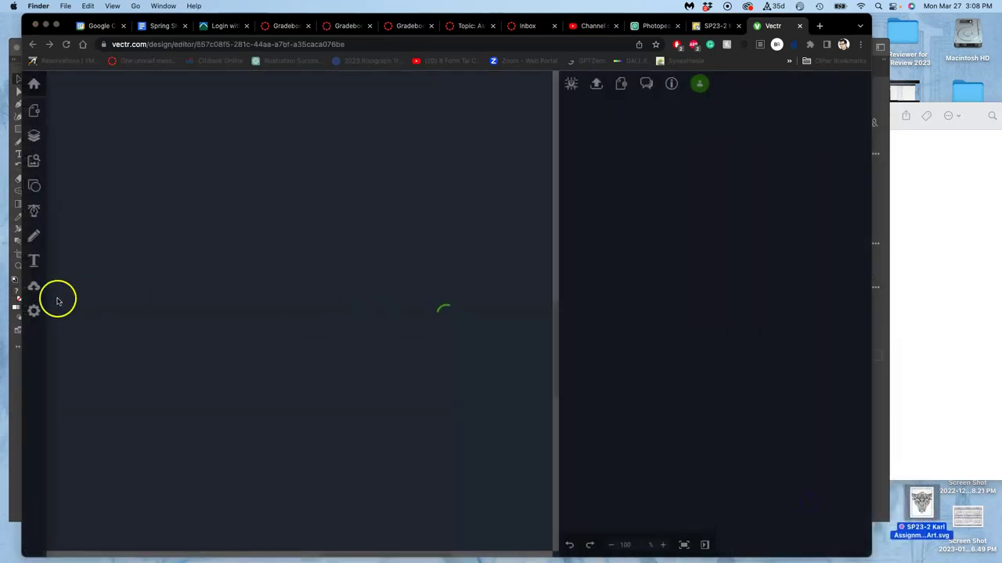
pyautogui.click(34, 287)
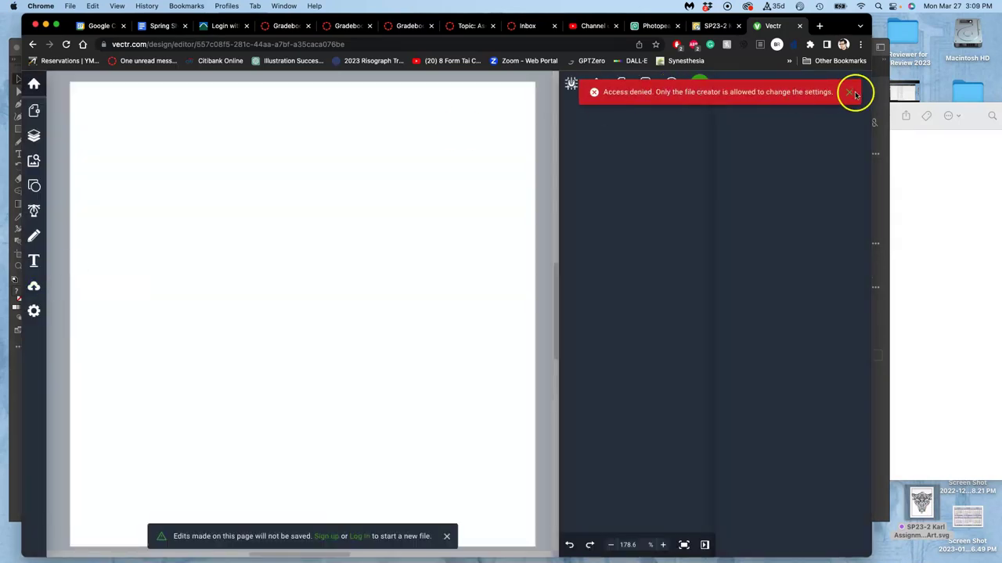
pyautogui.click(854, 92)
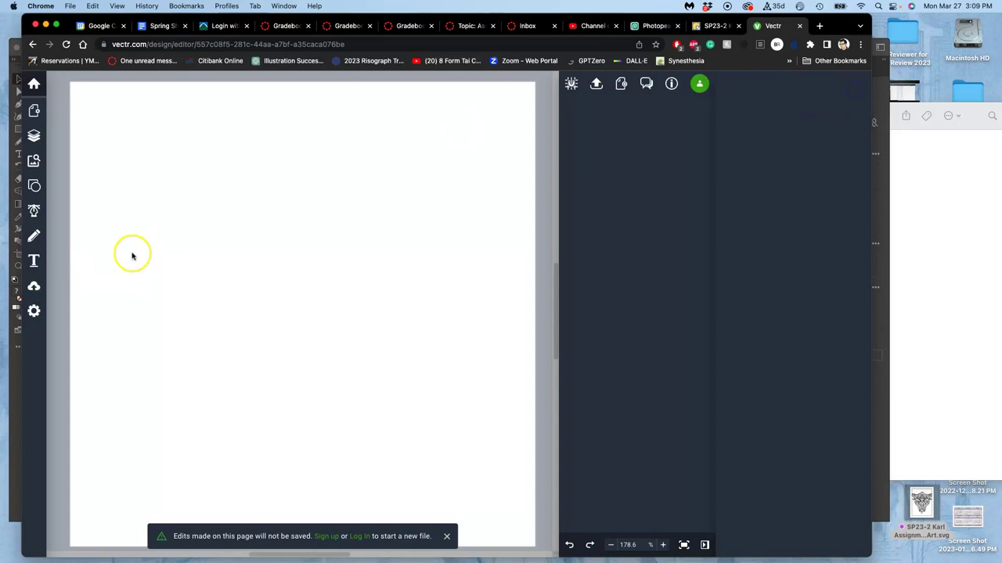
pyautogui.click(35, 288)
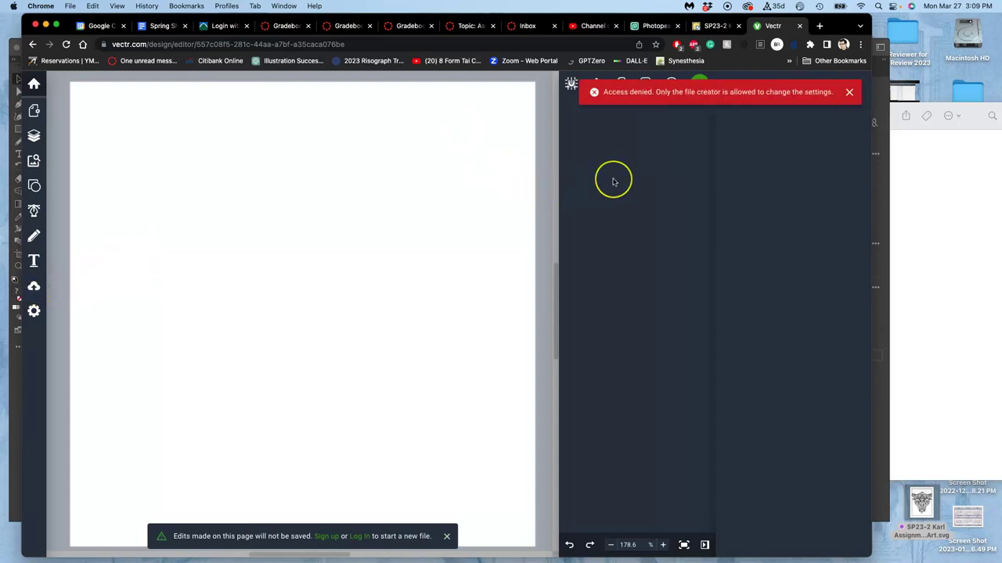
pyautogui.click(849, 92)
# Open and cancel Edit Profile, then go to the dashboard listing the Untitled artwork.
pyautogui.click(700, 84)
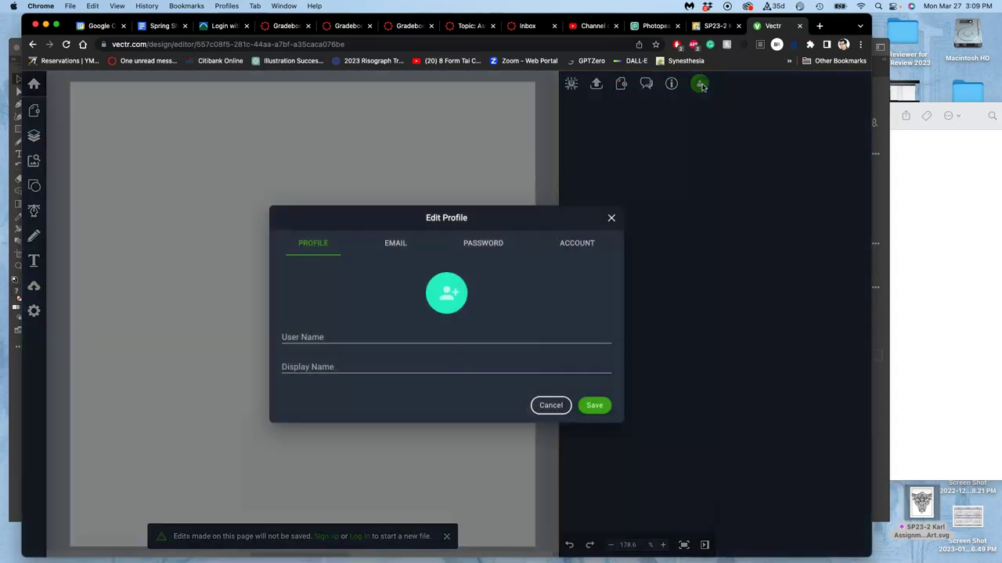
pyautogui.click(372, 336)
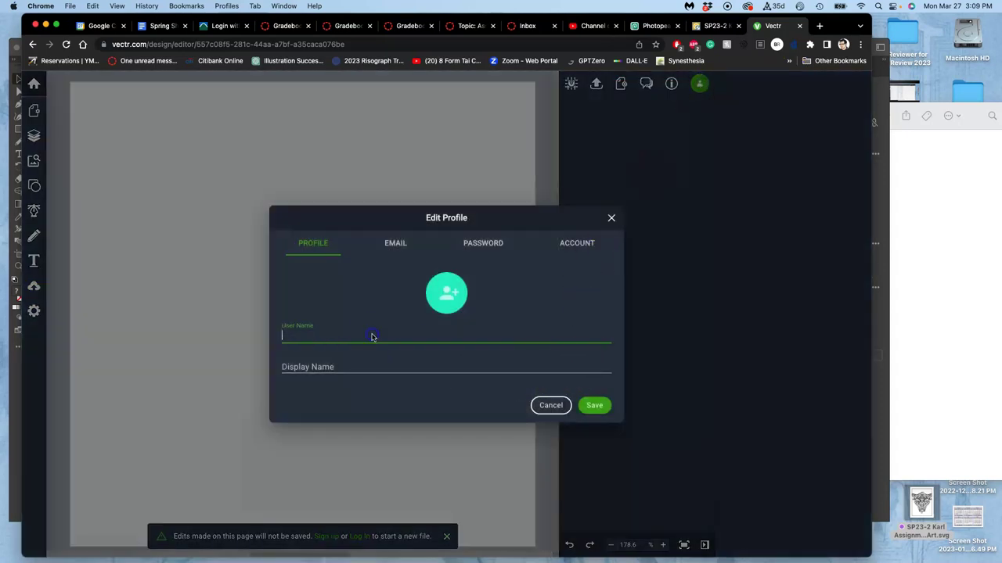
pyautogui.click(551, 405)
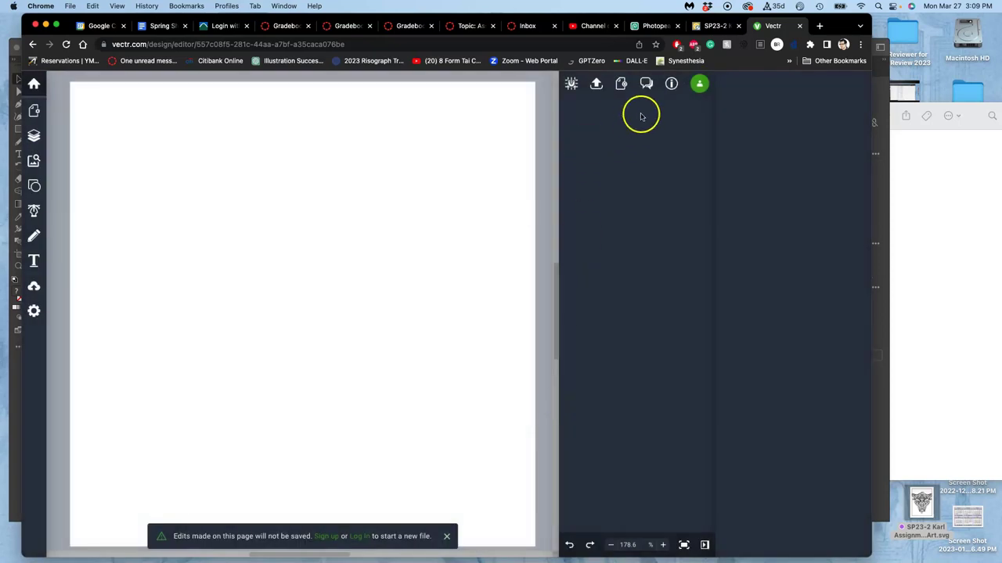
pyautogui.click(34, 84)
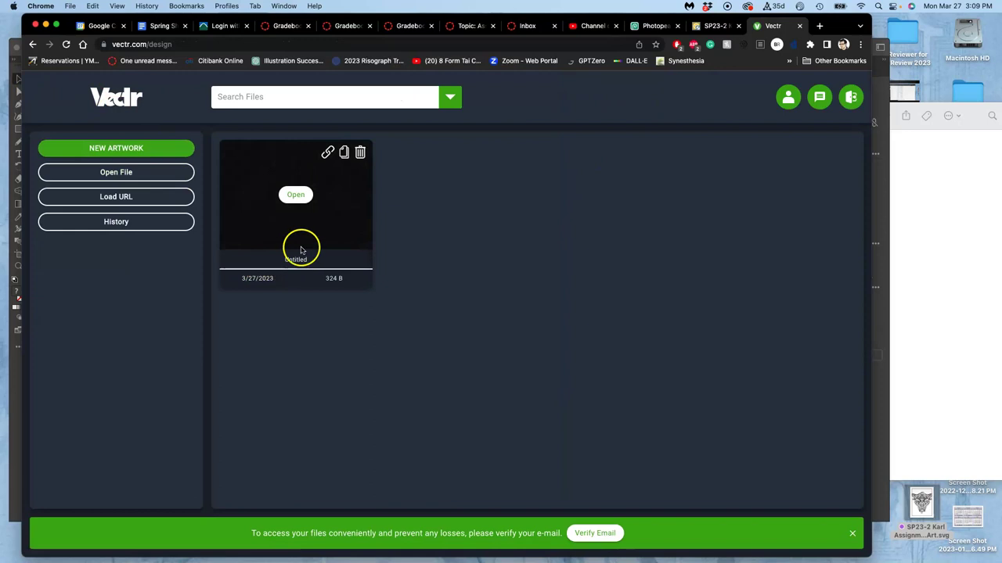
# Open the Line Art .svg file from the Desktop through Vectr's Open File dialog.
pyautogui.click(118, 172)
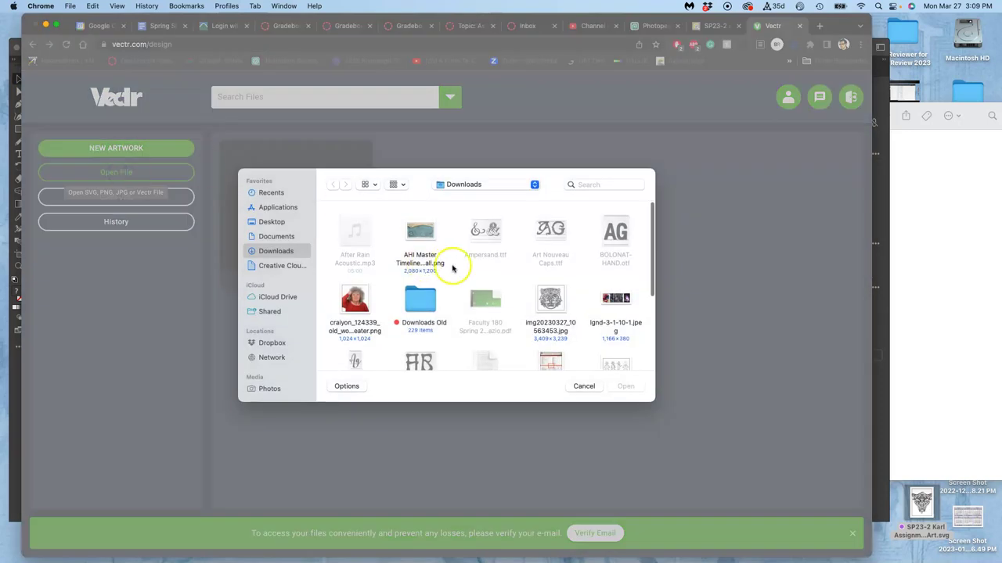
pyautogui.click(270, 223)
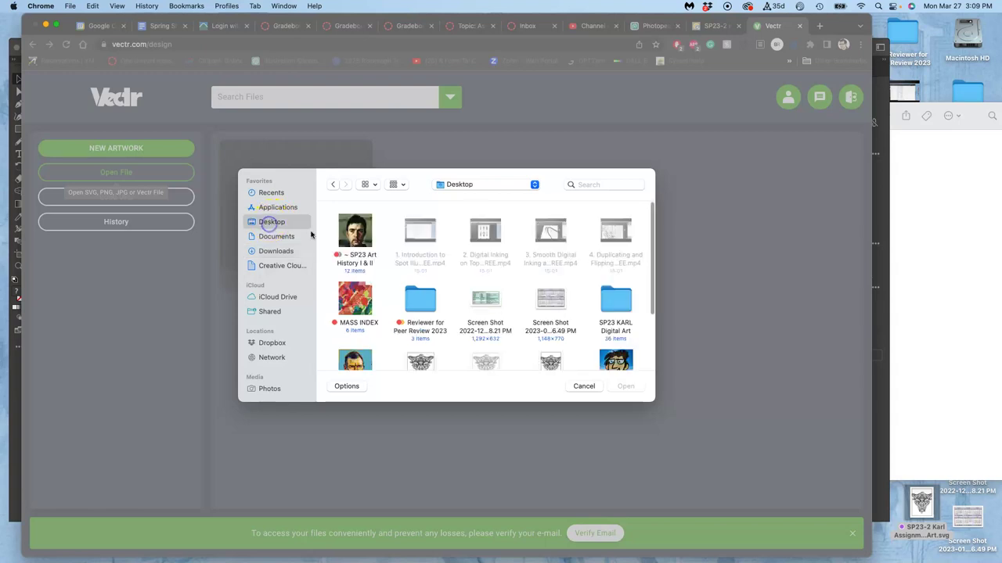
pyautogui.scroll(-3, 496, 280)
pyautogui.click(550, 270)
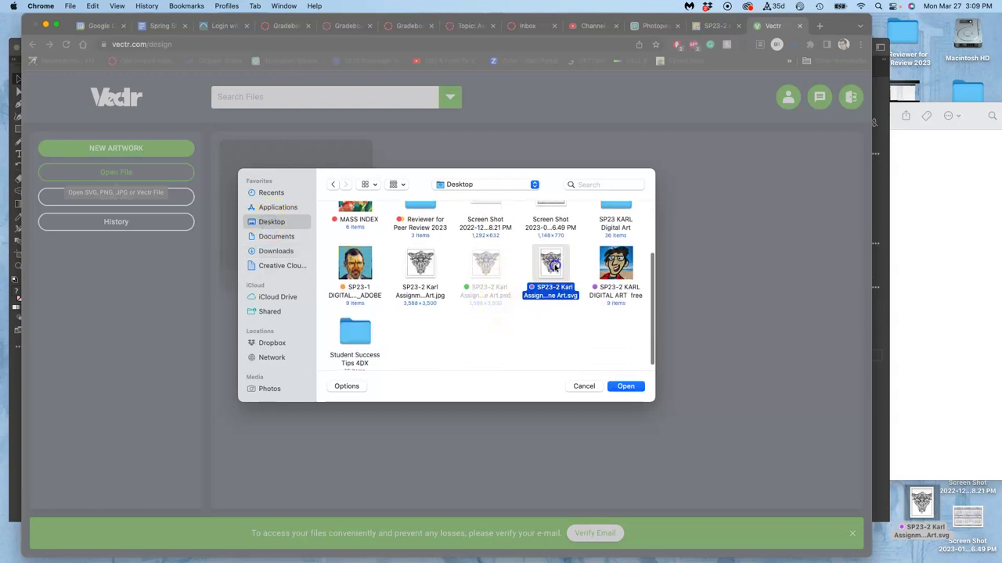
pyautogui.click(626, 386)
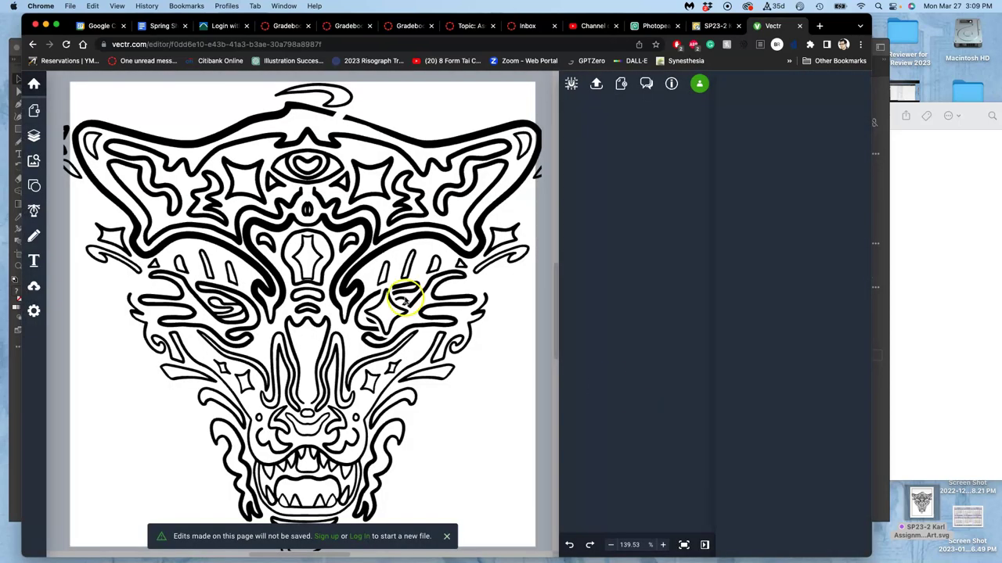
# Zoom in on the imported artwork and select its star shape.
pyautogui.scroll(-3, 276, 270)
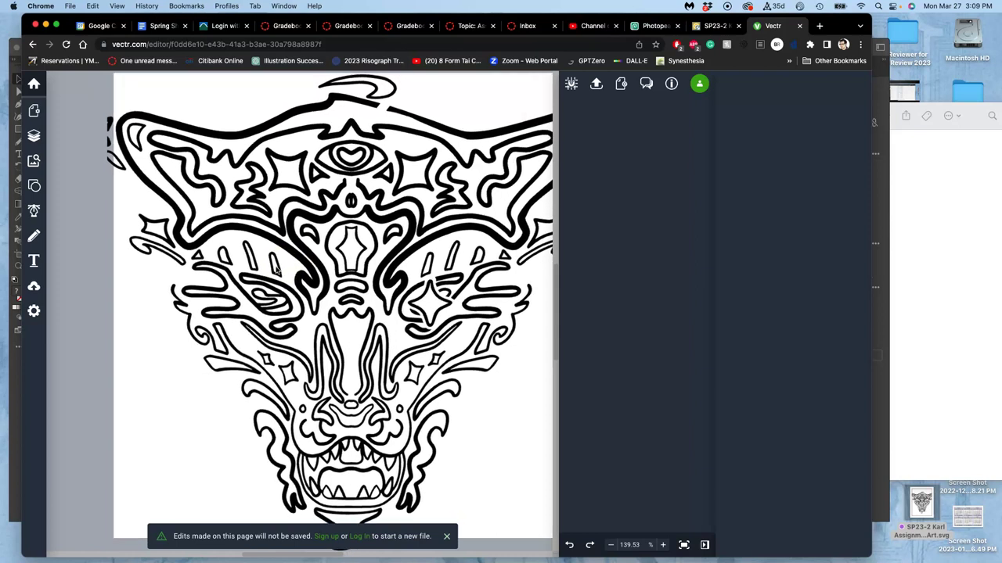
pyautogui.scroll(5, 275, 270)
pyautogui.hscroll(4, 276, 270)
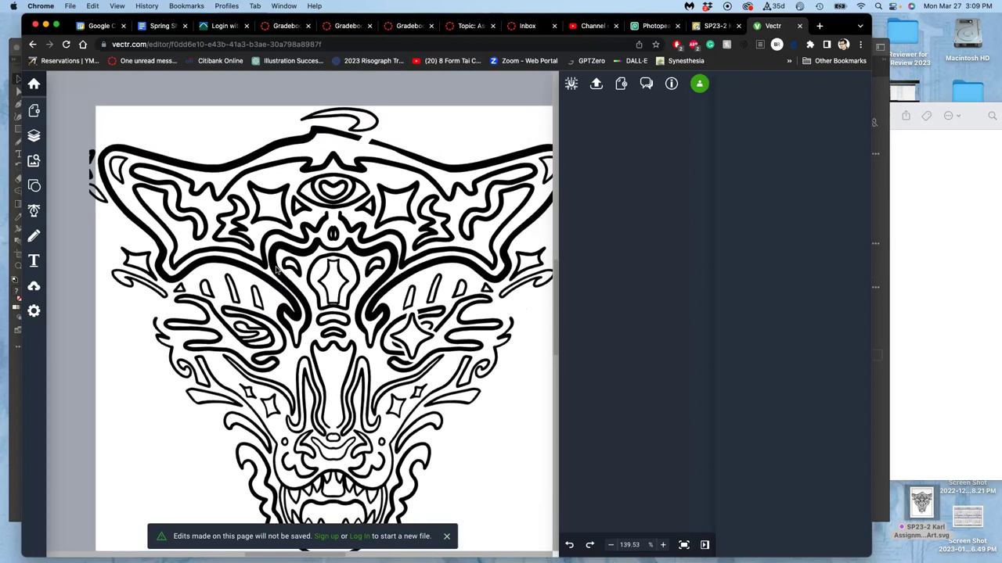
pyautogui.scroll(10, 328, 205)
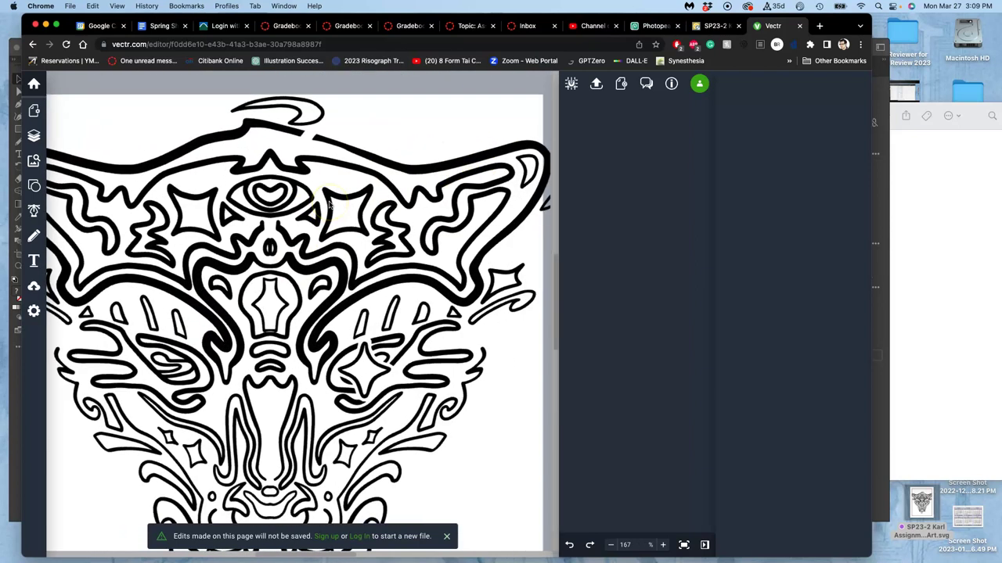
pyautogui.scroll(3, 329, 205)
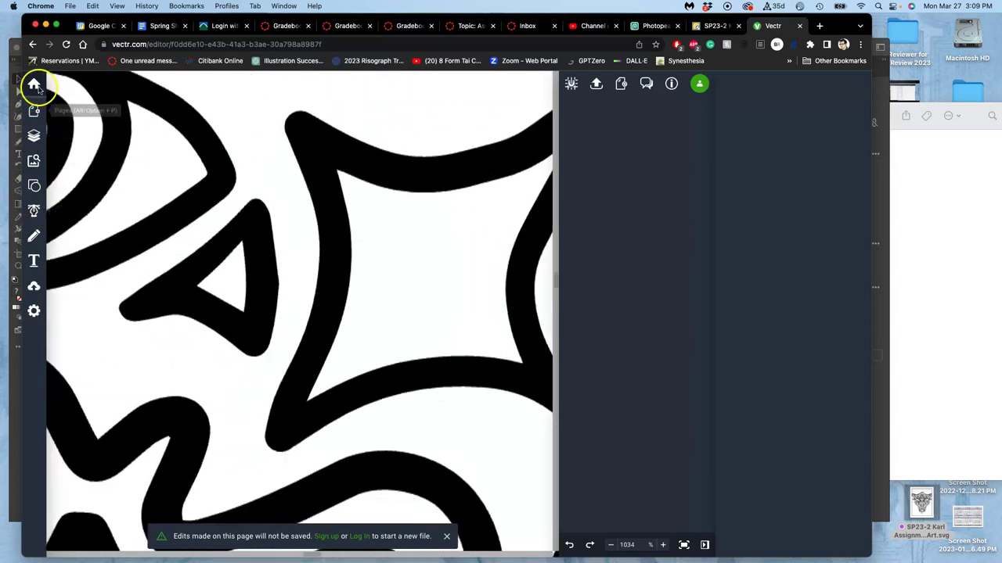
pyautogui.click(330, 161)
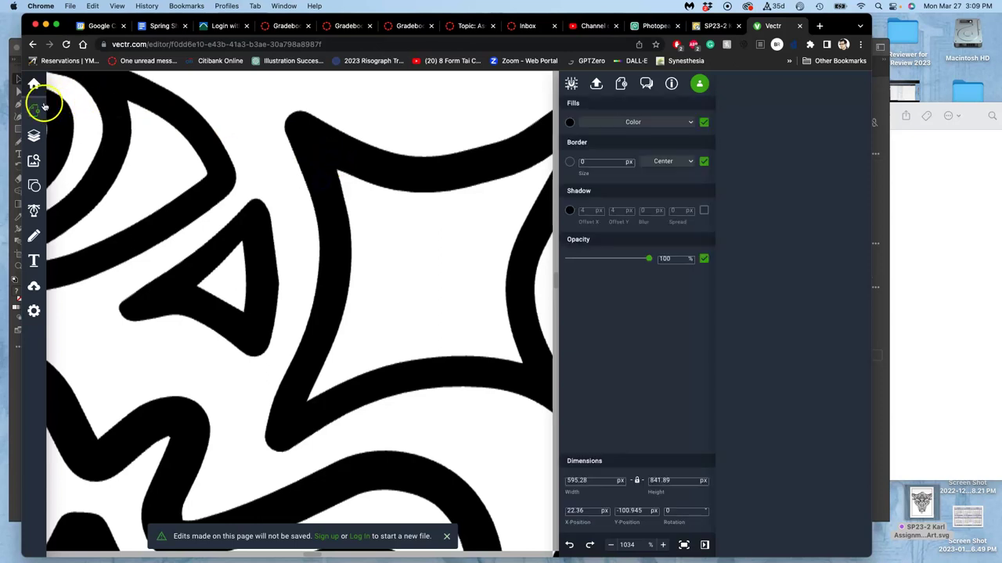
# In Layers, hide and re-show the artwork's Group layer, leaving its name as Group.
pyautogui.click(34, 135)
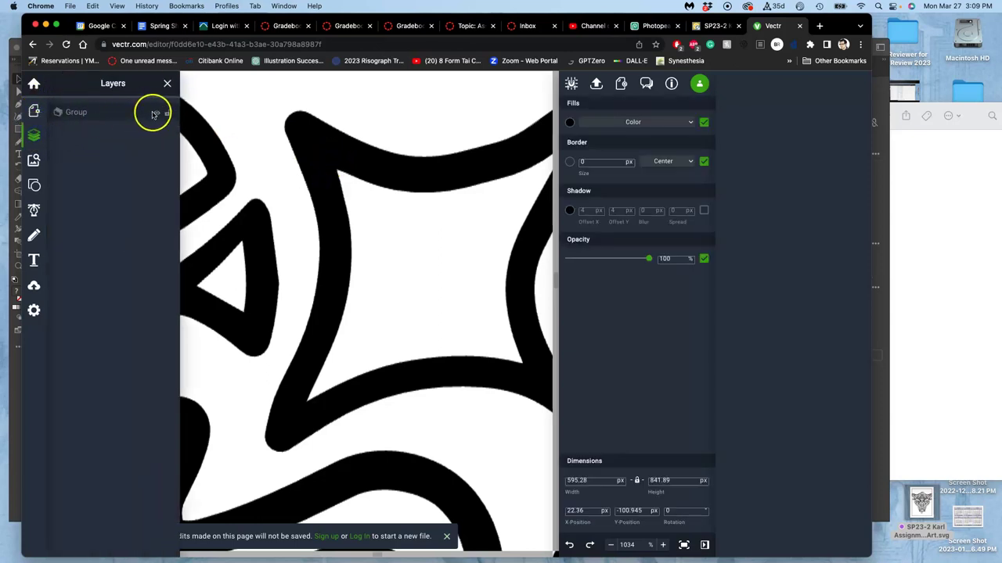
pyautogui.click(156, 113)
pyautogui.click(157, 112)
pyautogui.click(63, 115)
pyautogui.click(94, 143)
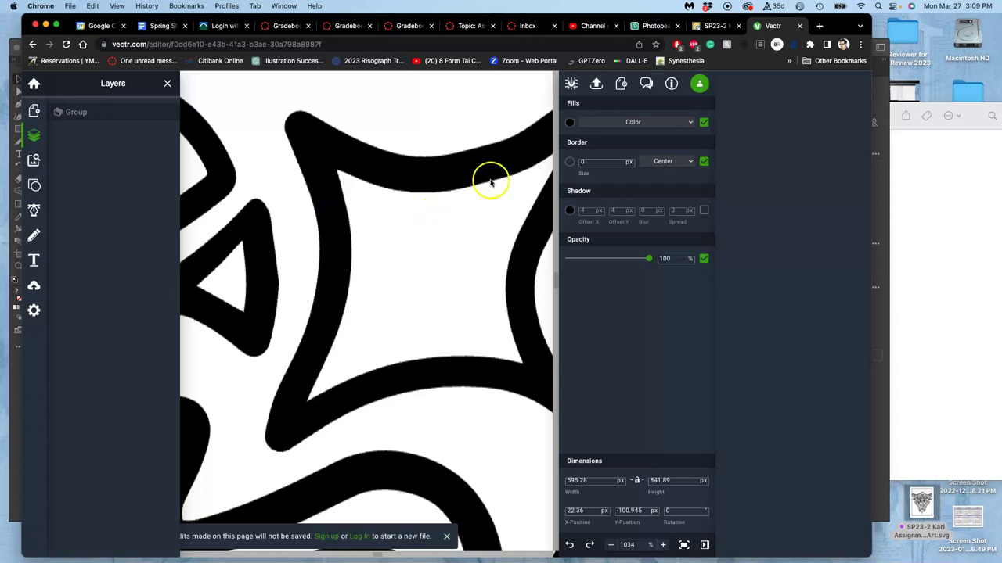
# Zoom back out and switch to Adobe Illustrator from the Dock.
pyautogui.scroll(-15, 442, 162)
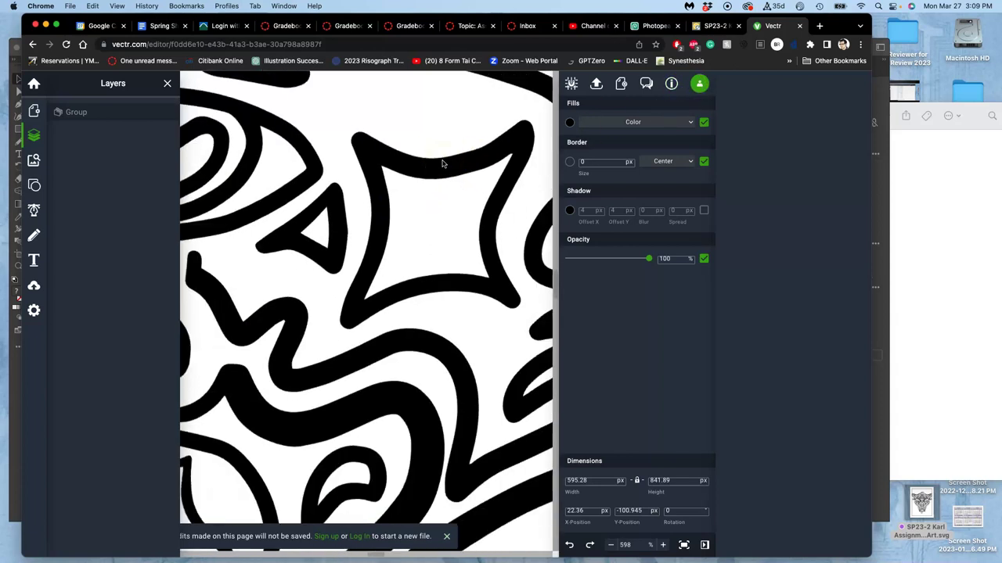
pyautogui.scroll(-2, 442, 163)
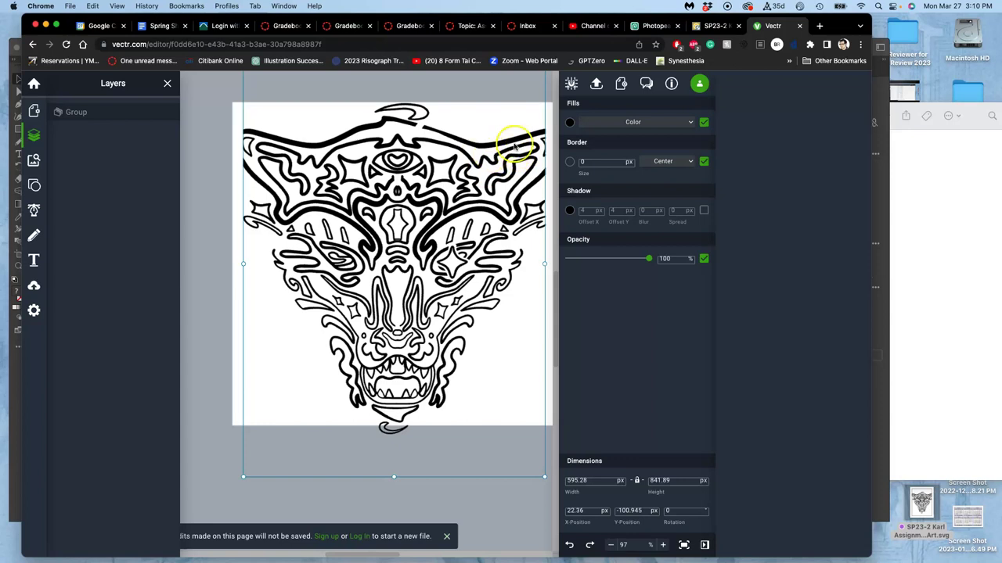
pyautogui.moveTo(9, 188)
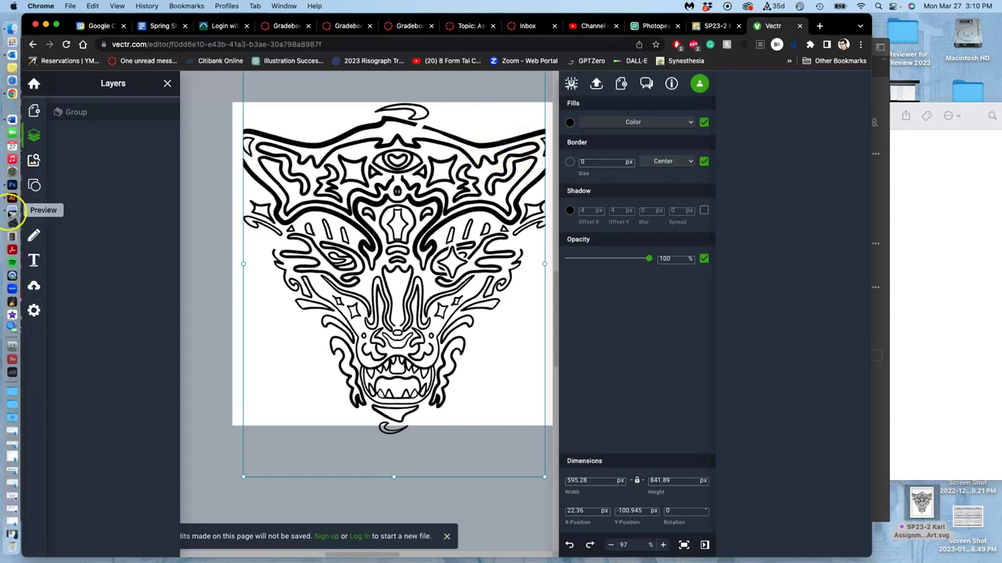
pyautogui.click(11, 199)
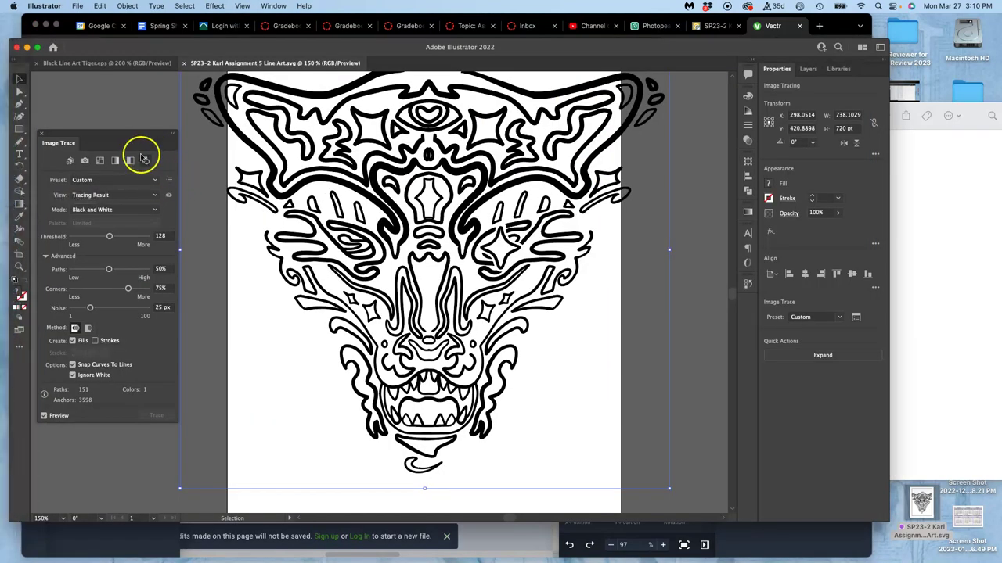